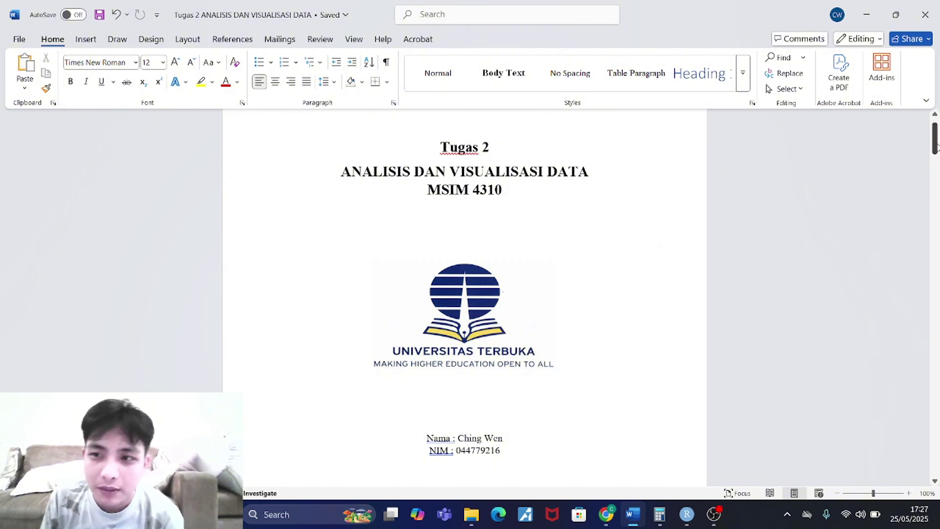
# Step: Go to the assignment table in the document and view the dataset instructions for task 1
pyautogui.moveTo(935, 143); pyautogui.dragTo(936, 213)
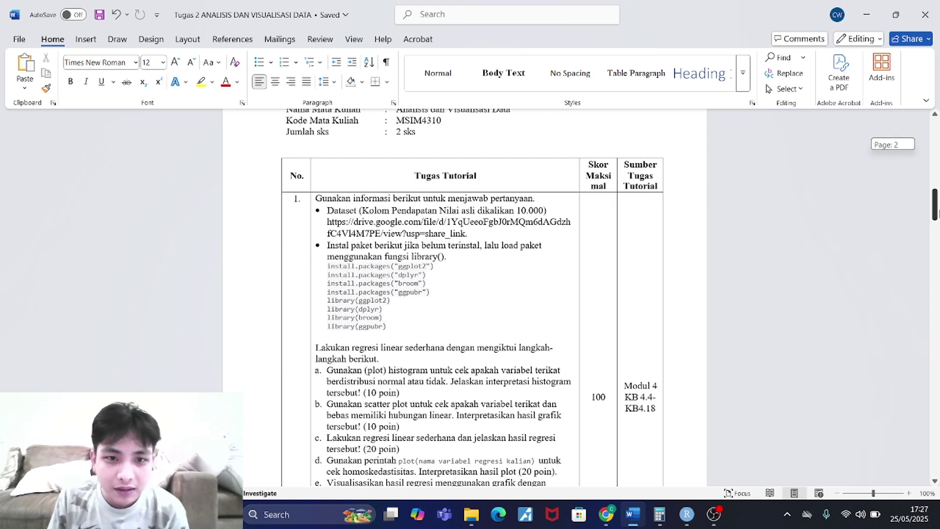
pyautogui.moveTo(936, 212); pyautogui.dragTo(936, 216)
pyautogui.click(432, 192)
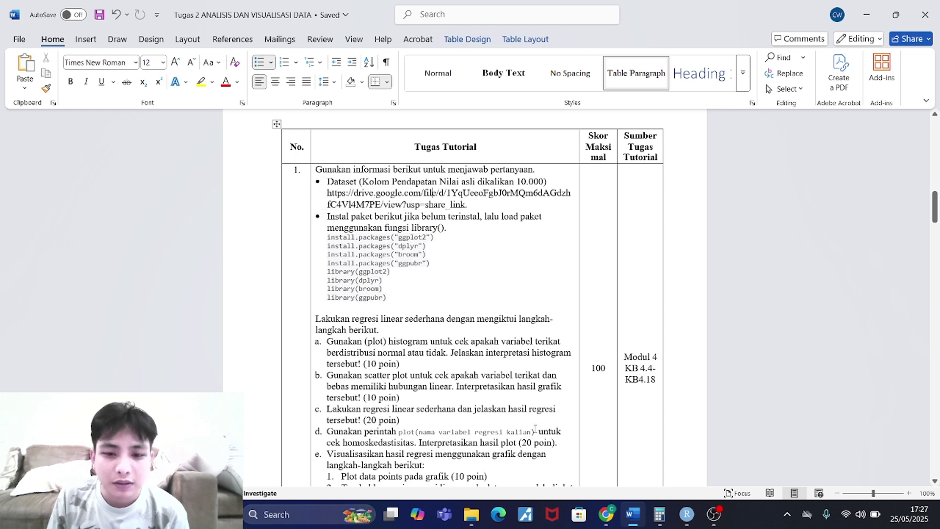
# Step: Open the Data_pendapatan workbook from the Downloads folder and examine its pendapatan and kebahagiaan columns
pyautogui.click(470, 514)
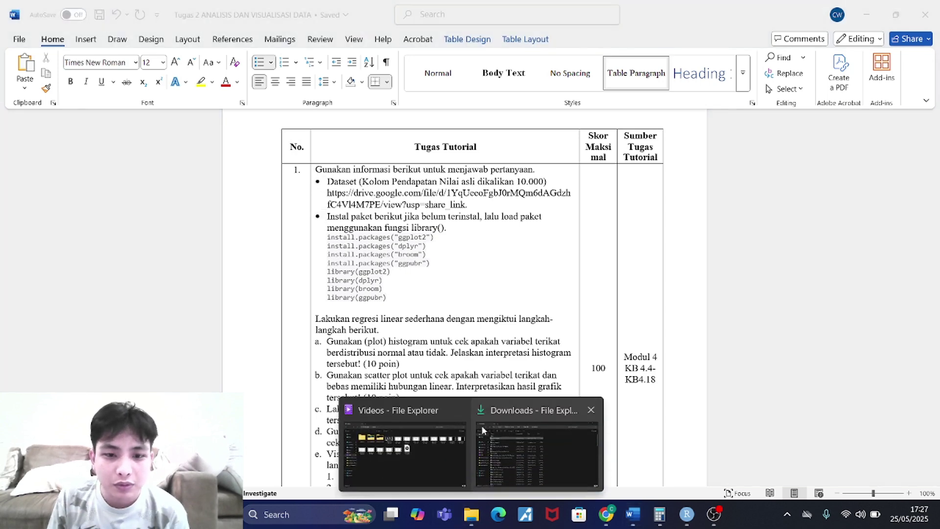
pyautogui.click(483, 428)
pyautogui.scroll(-7, 320, 257)
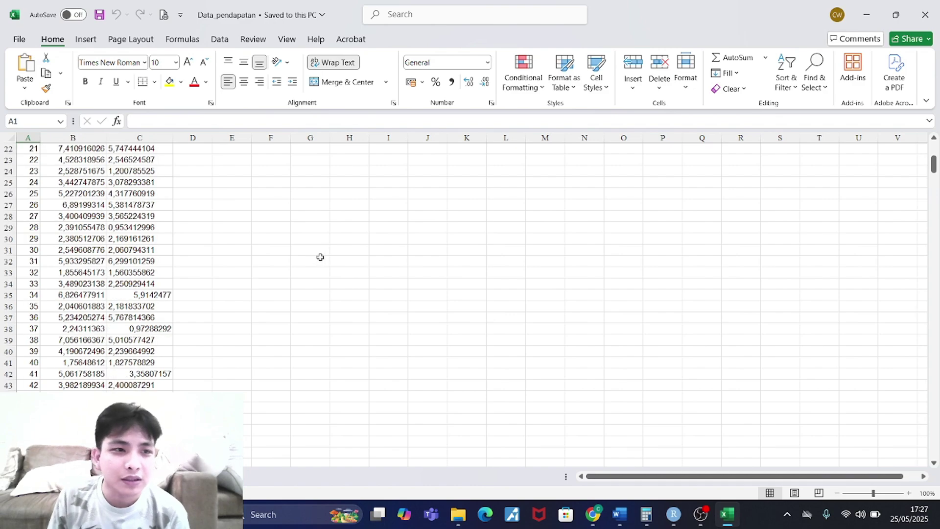
pyautogui.scroll(-12, 320, 257)
pyautogui.scroll(15, 323, 256)
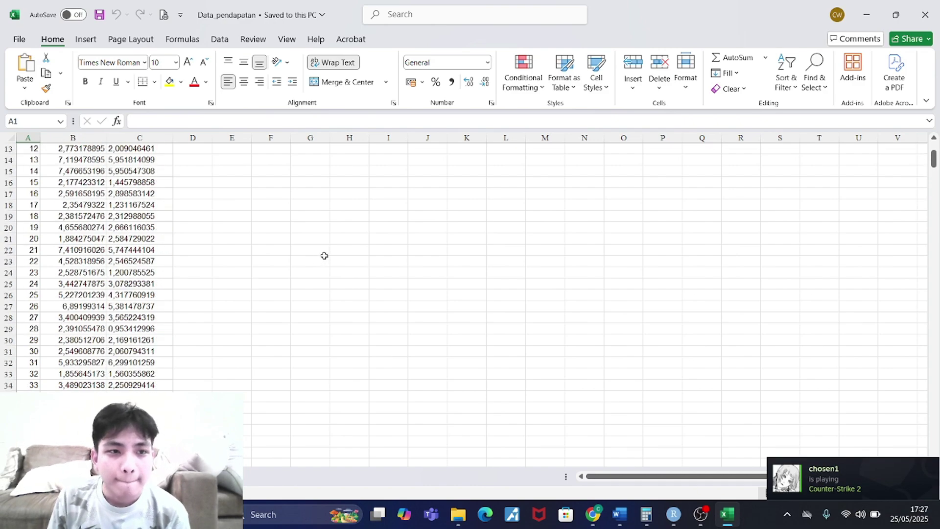
pyautogui.scroll(4, 324, 255)
pyautogui.moveTo(933, 153); pyautogui.dragTo(866, 147)
pyautogui.click(100, 148)
pyautogui.click(122, 148)
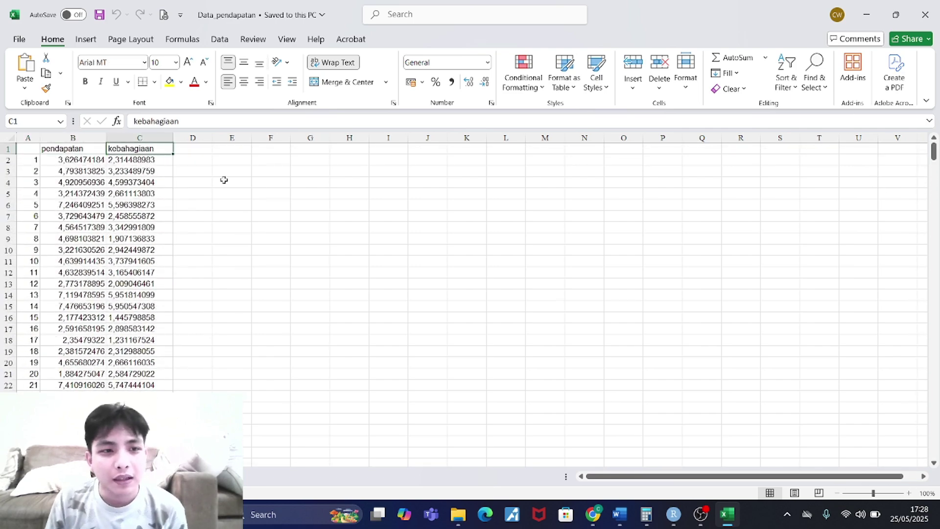
pyautogui.click(428, 229)
pyautogui.click(865, 17)
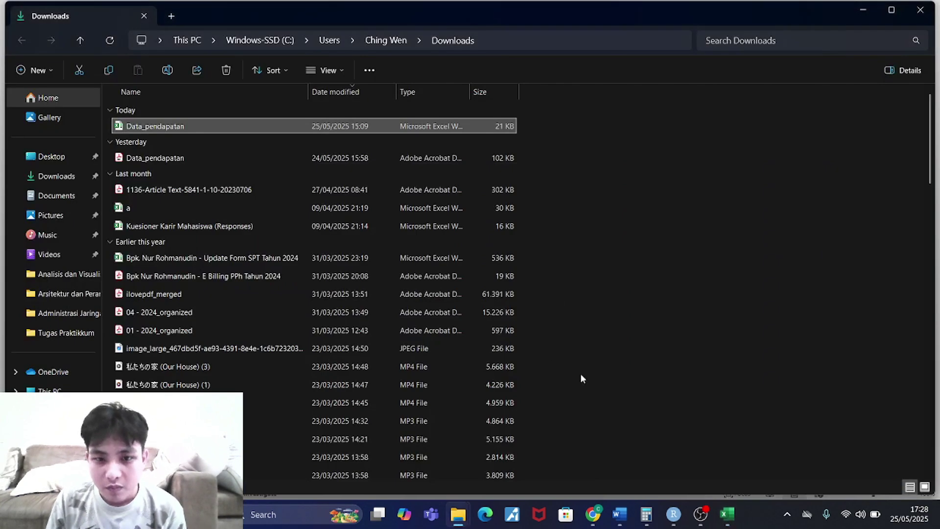
# Step: Return to the Word assignment and read the package installation instructions and linear regression tasks a to e
pyautogui.click(618, 519)
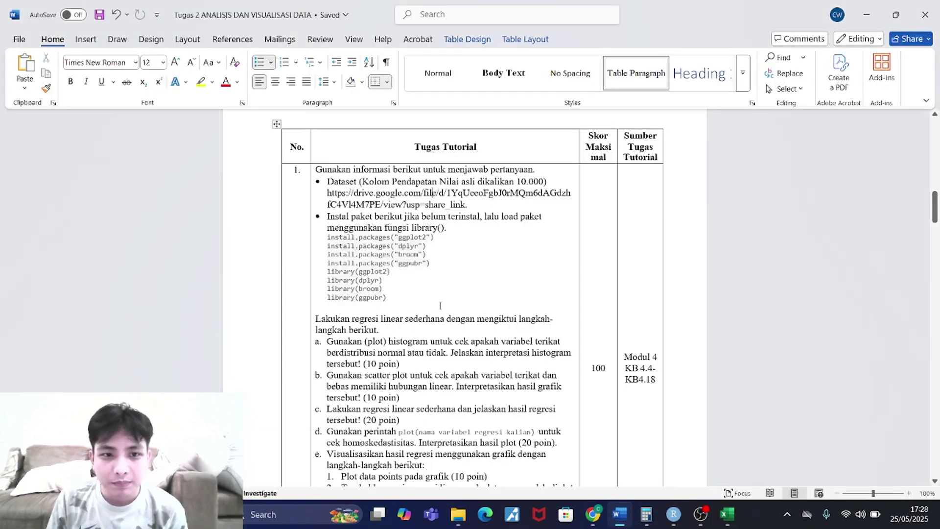
pyautogui.scroll(-1, 431, 262)
pyautogui.click(502, 224)
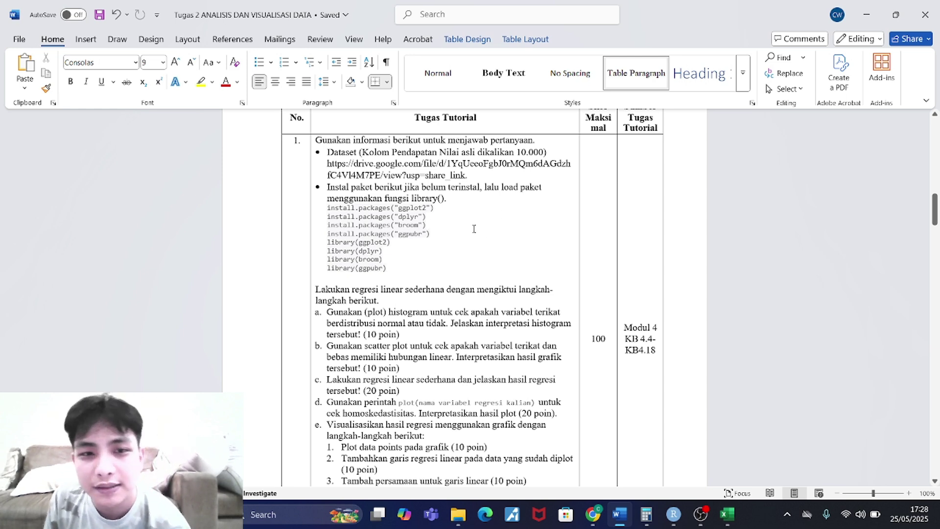
pyautogui.click(479, 194)
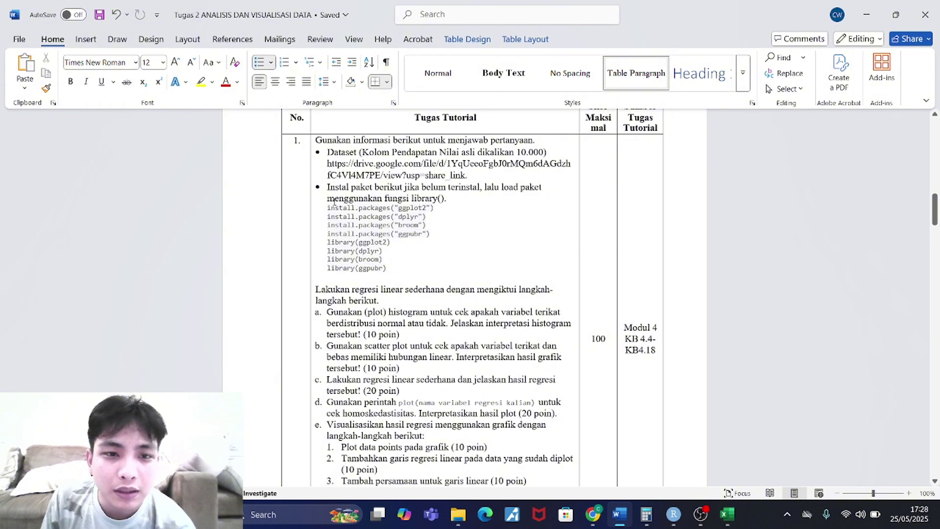
pyautogui.scroll(-2, 372, 270)
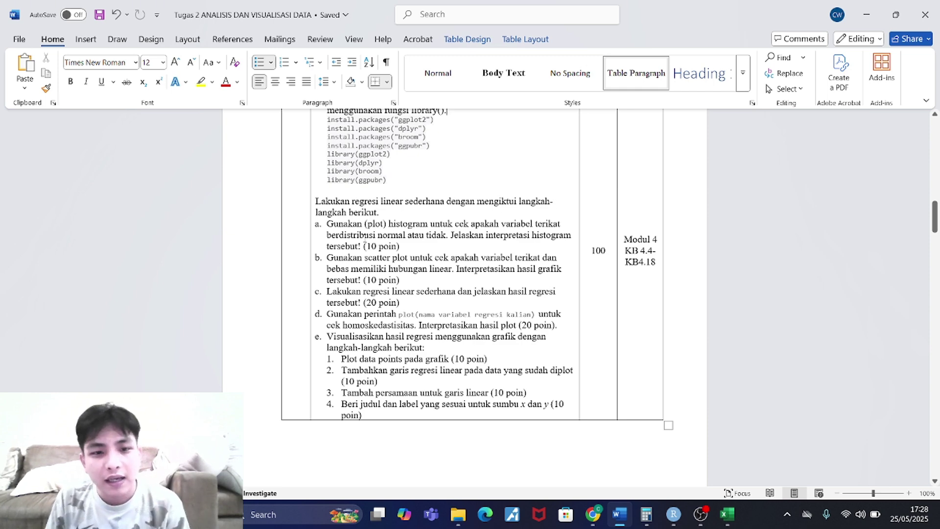
pyautogui.scroll(-1, 401, 240)
pyautogui.scroll(1, 439, 236)
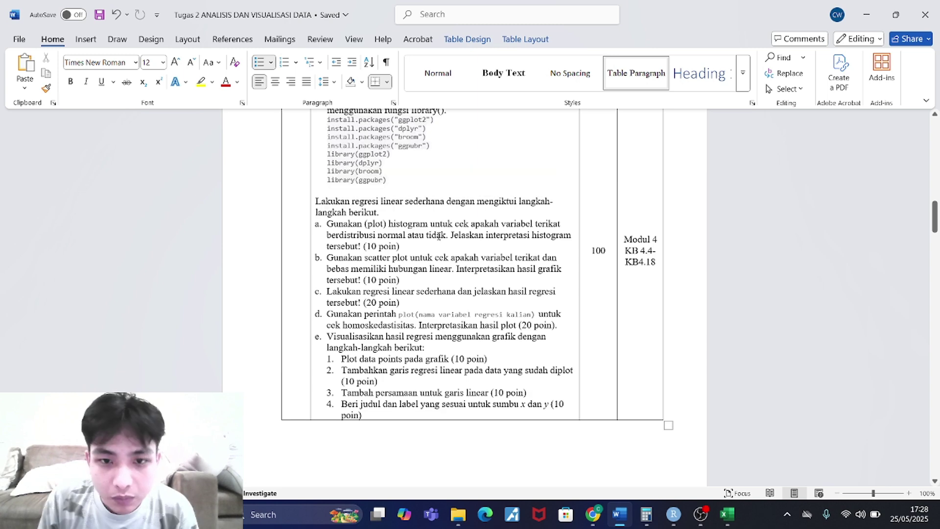
pyautogui.scroll(-1, 439, 235)
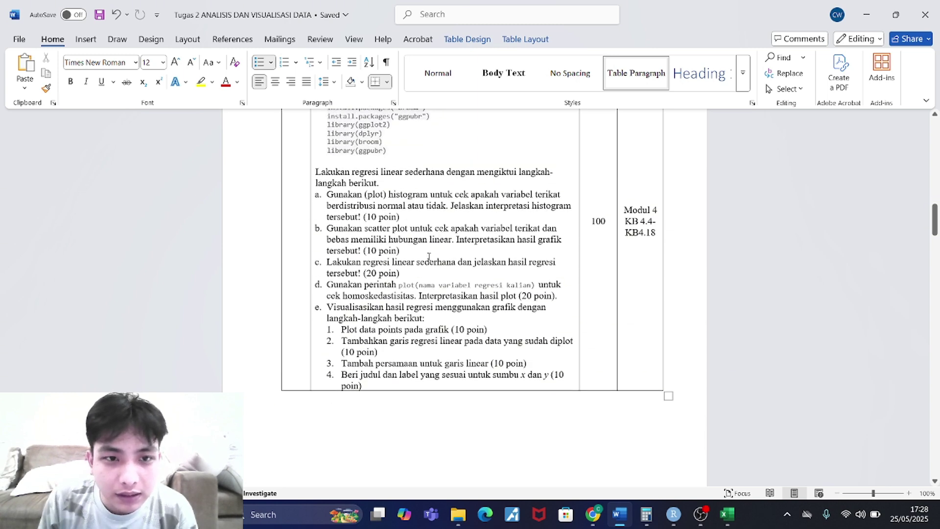
pyautogui.scroll(-5, 429, 256)
pyautogui.scroll(5, 428, 256)
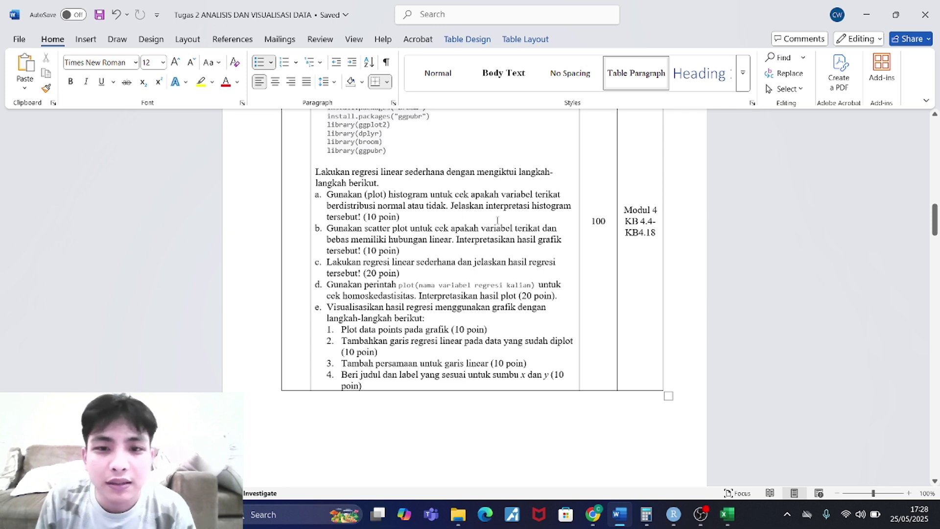
pyautogui.scroll(-3, 494, 220)
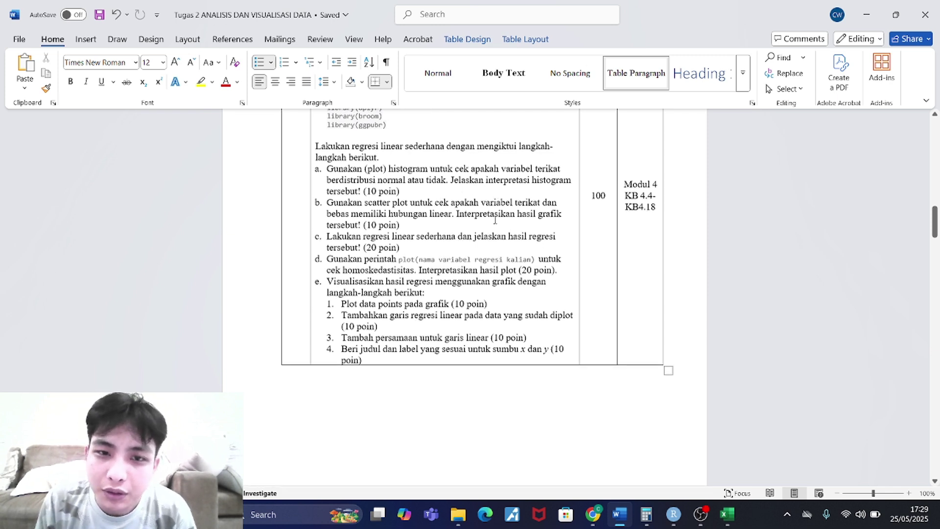
# Step: Check the RStudio console and skim the assignment document's answer section, returning to the package list in the task table
pyautogui.click(675, 513)
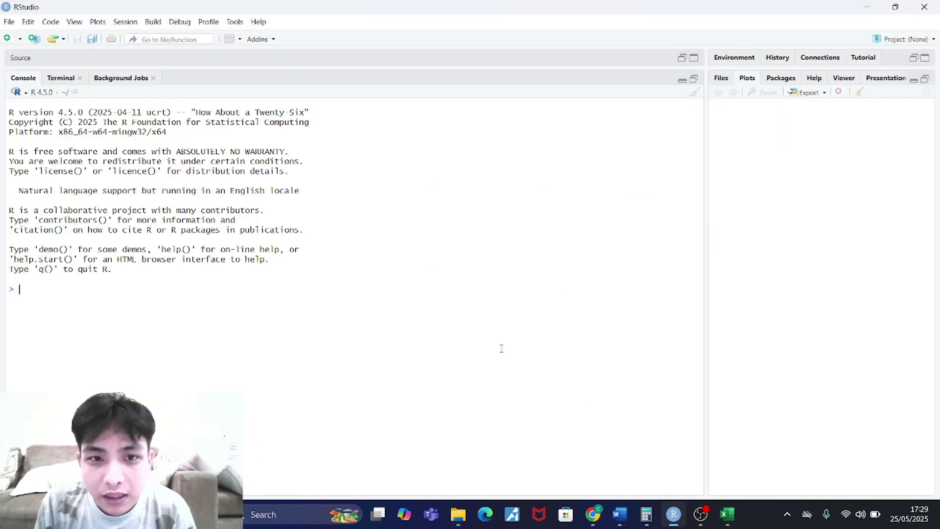
pyautogui.click(867, 10)
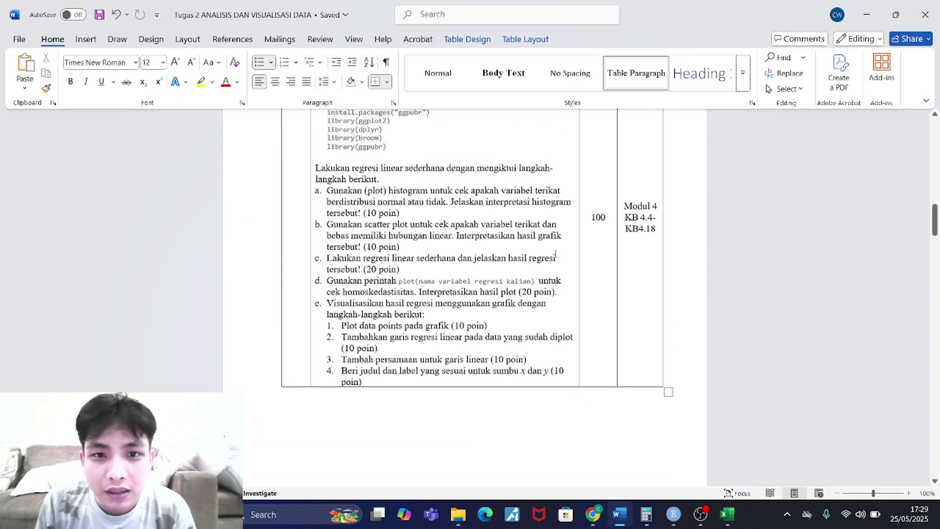
pyautogui.scroll(-10, 473, 266)
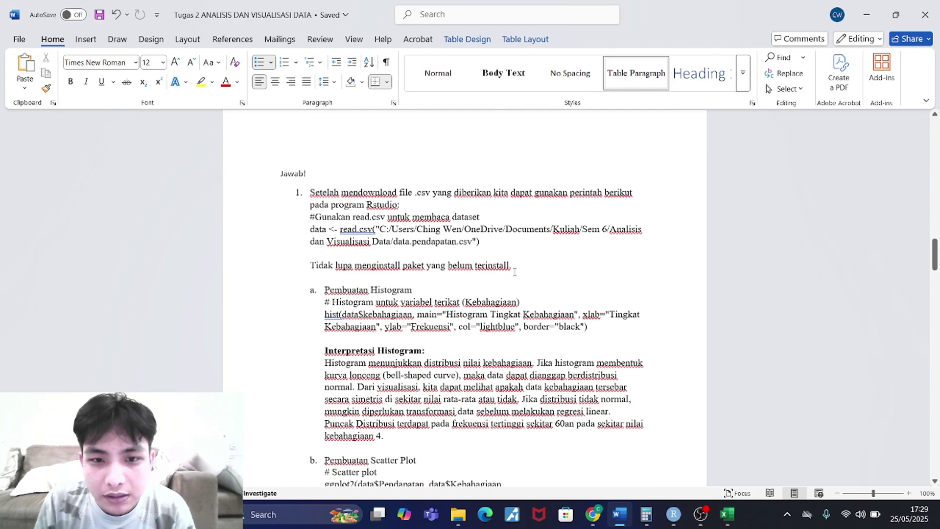
pyautogui.scroll(10, 480, 303)
pyautogui.scroll(-3, 500, 315)
pyautogui.scroll(4, 500, 315)
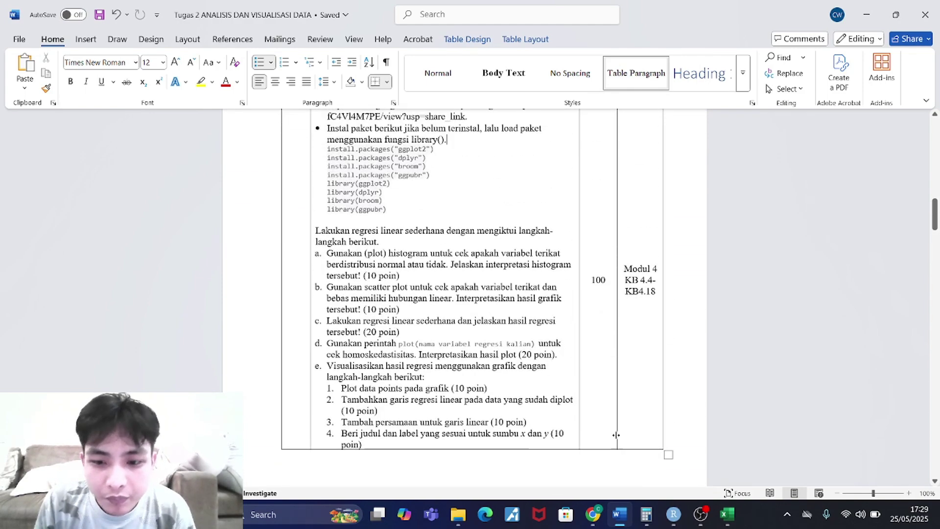
# Step: Switch to RStudio and place its restored window beside the assignment so the package list stays readable
pyautogui.click(674, 514)
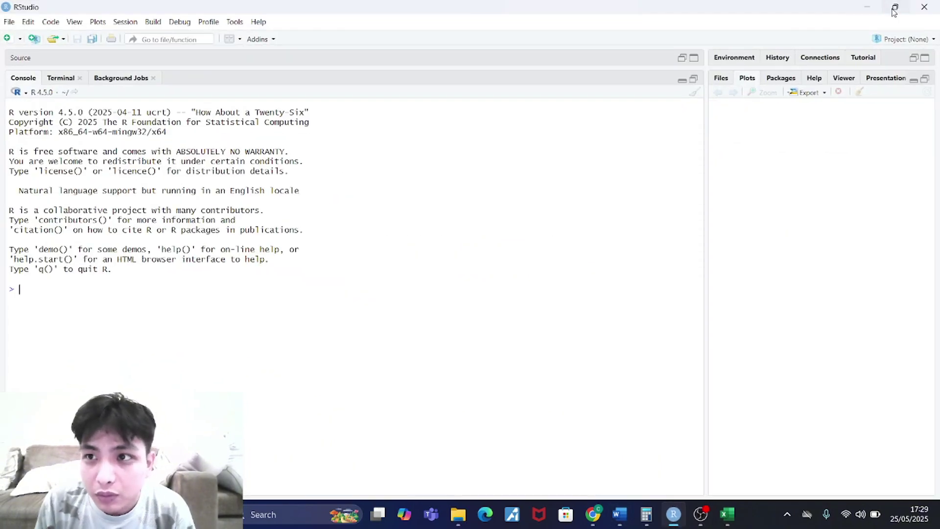
pyautogui.click(891, 14)
pyautogui.moveTo(606, 23); pyautogui.dragTo(718, 19)
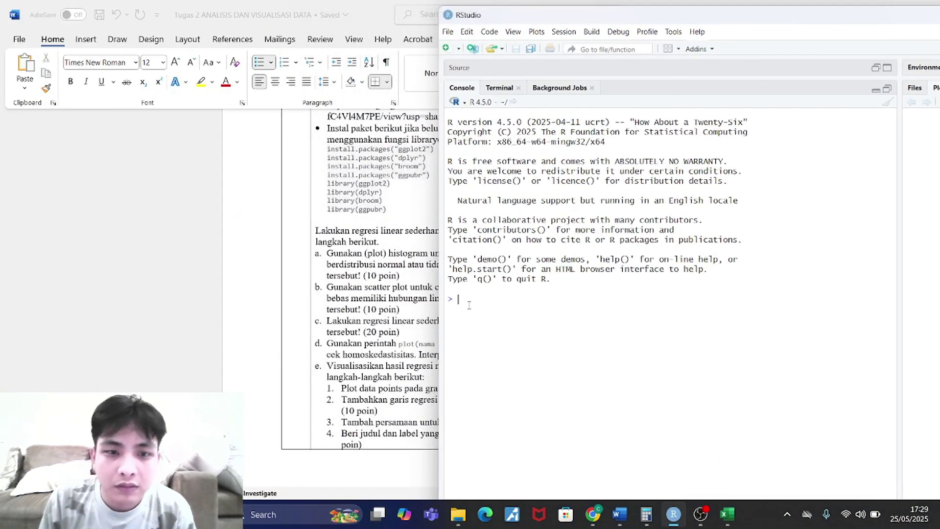
# Step: Load the ggplot2 and dplyr packages in the R console with library("ggplot2") and library("dplyr")
pyautogui.write('ibrar')
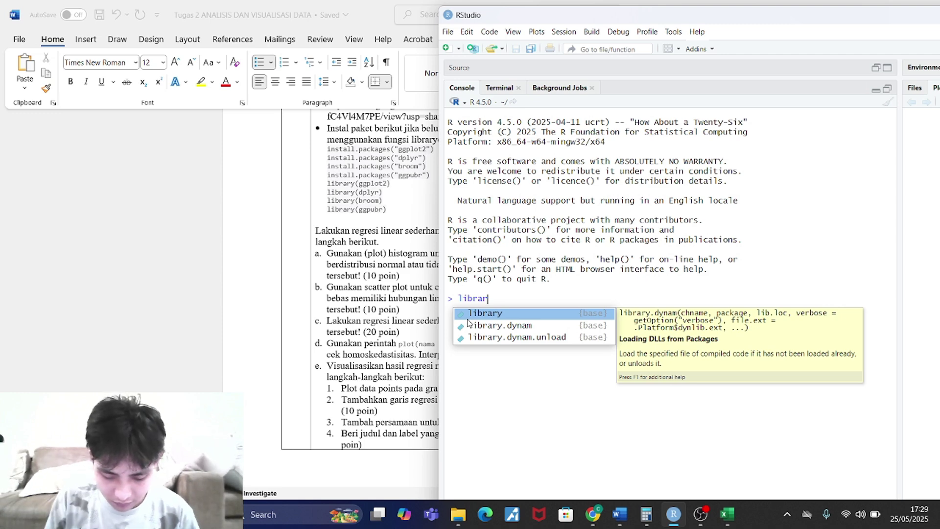
pyautogui.press('Tab')
pyautogui.write('"ggplot2')
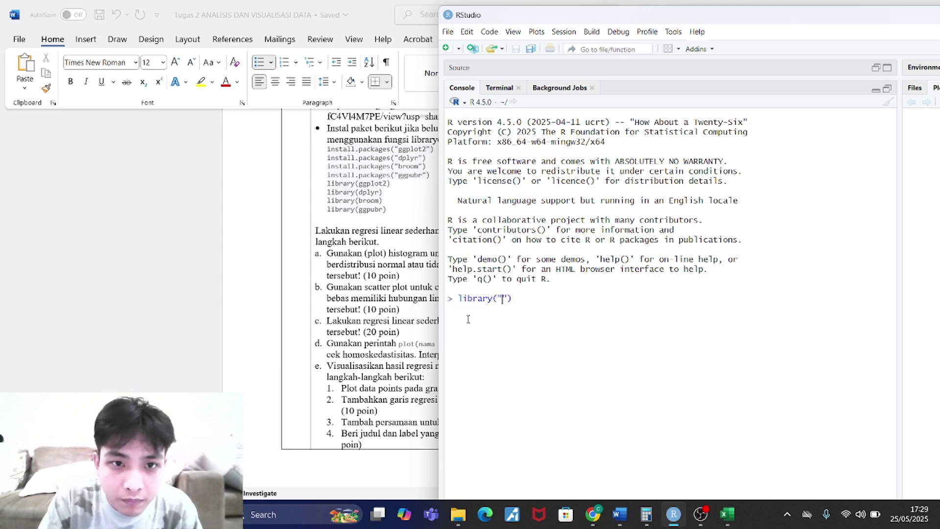
pyautogui.press('Return')
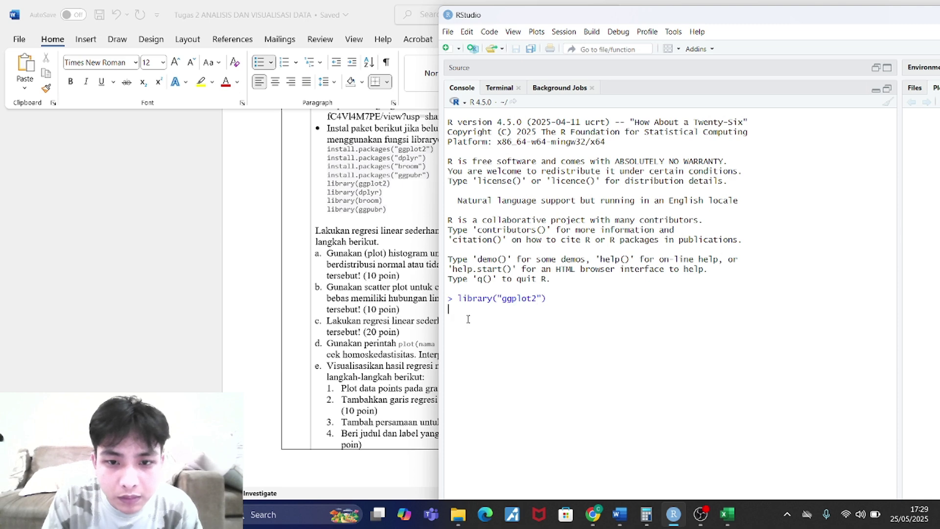
pyautogui.write('library(')
pyautogui.write('"dplyr')
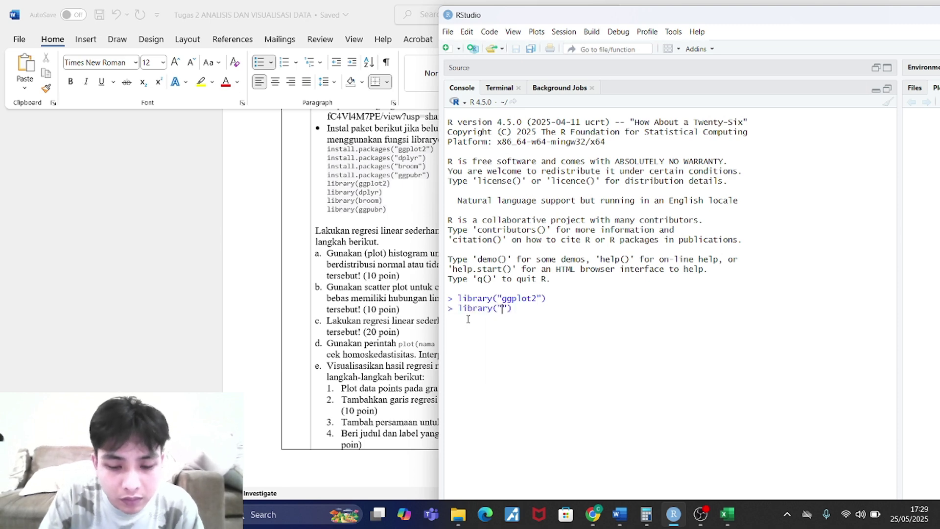
pyautogui.press('Return')
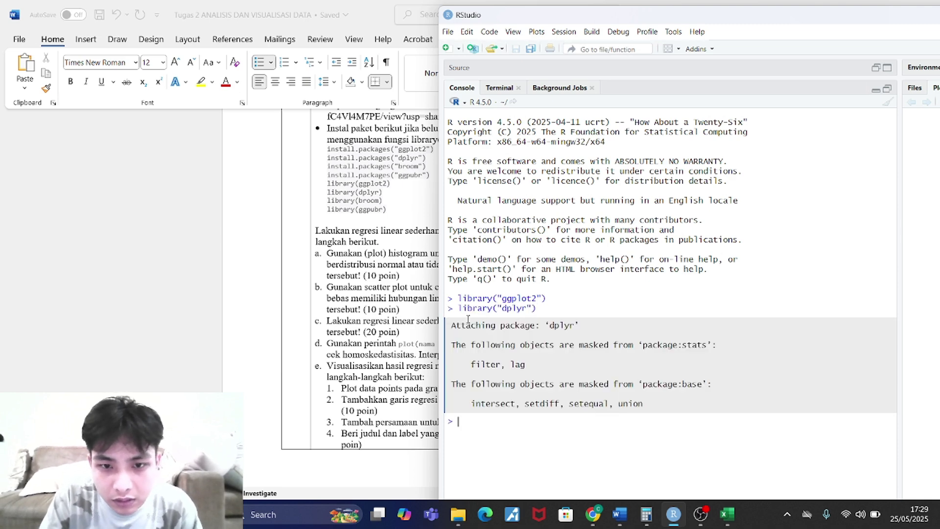
# Step: Load the broom and ggpubr packages in the R console with library("broom") and library("ggpubr")
pyautogui.write('lib')
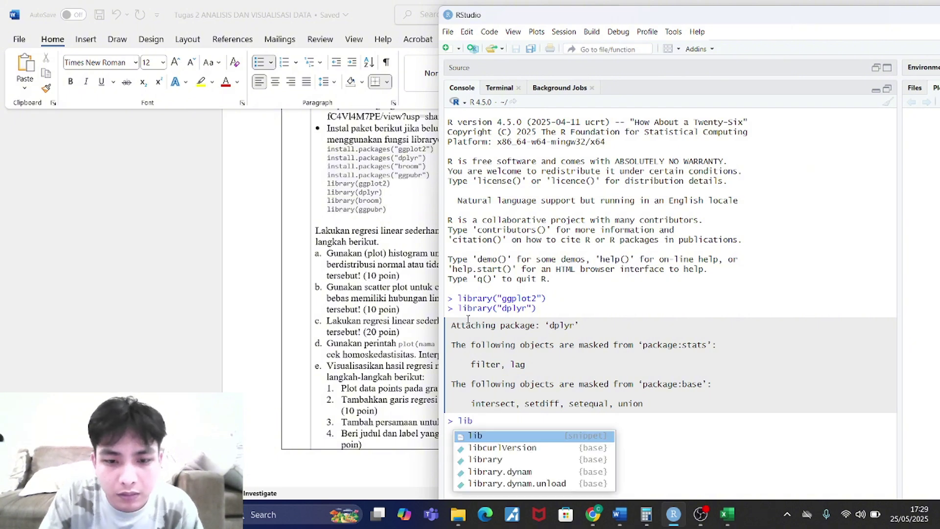
pyautogui.press('Tab')
pyautogui.write('"broom')
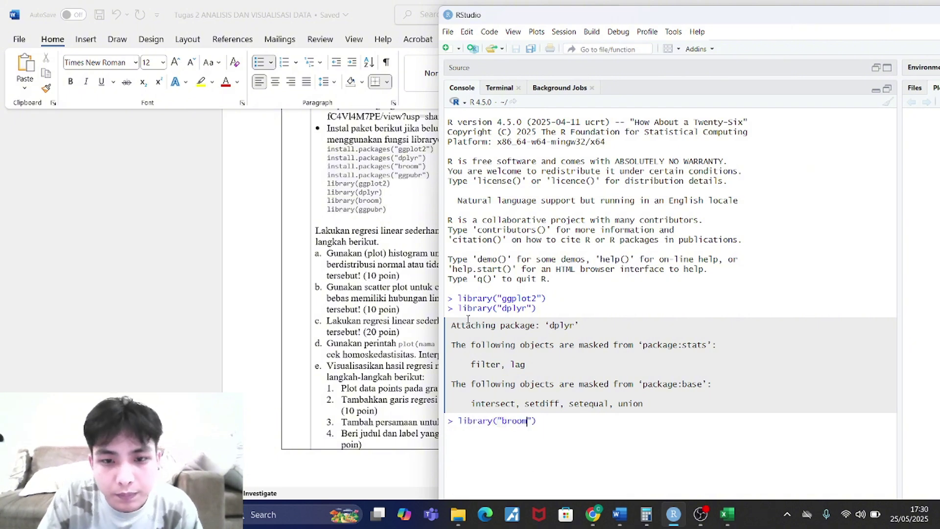
pyautogui.press('Return')
pyautogui.write('library')
pyautogui.press('Tab')
pyautogui.write('"ggpubr')
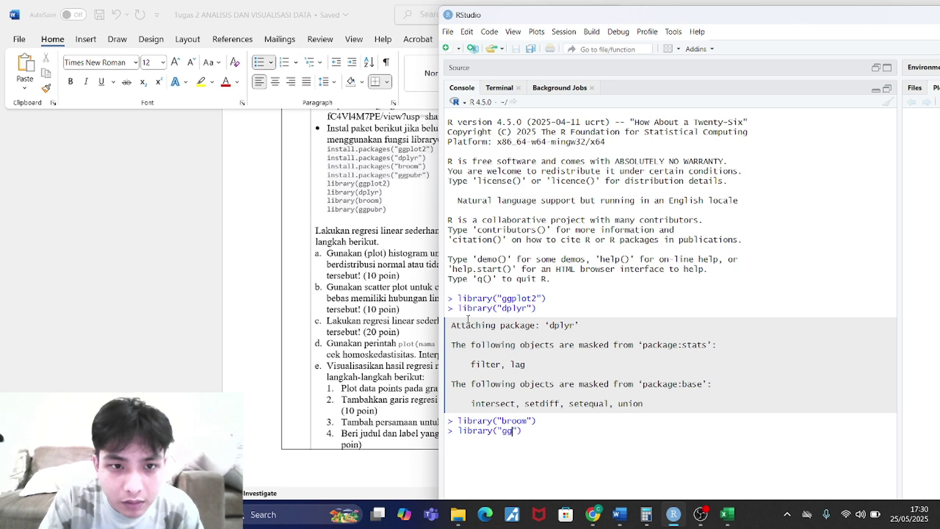
pyautogui.press('Return')
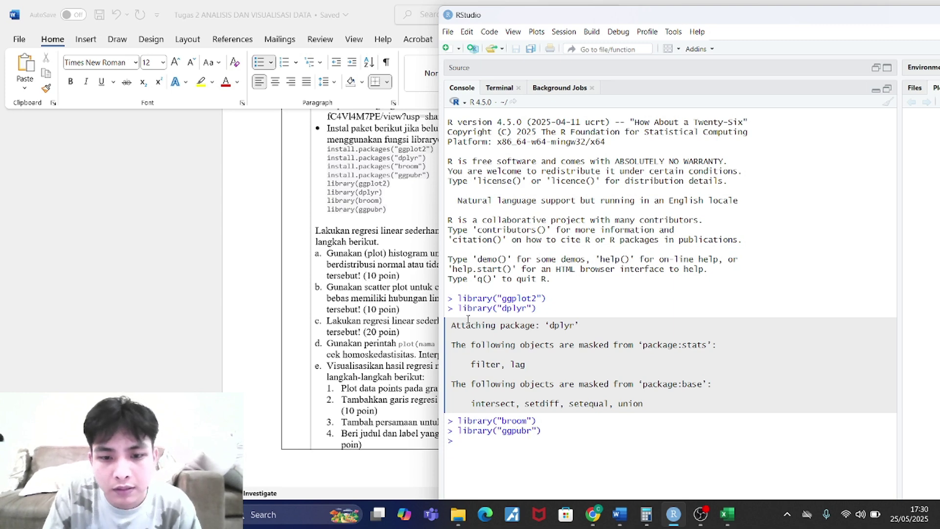
# Step: Switch to the Word document and select the data <- read.csv command for data.pendapatan.csv under answer 1
pyautogui.click(325, 286)
pyautogui.scroll(-8, 332, 344)
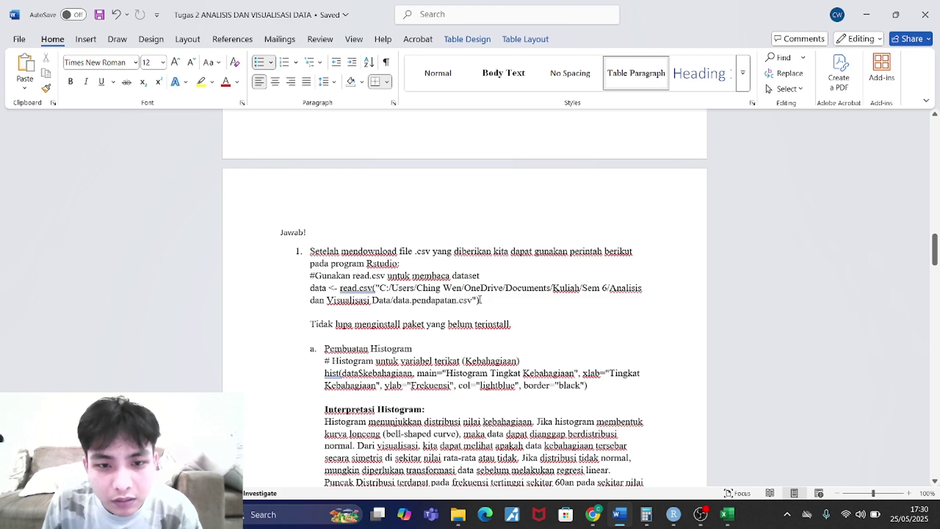
pyautogui.moveTo(482, 300); pyautogui.dragTo(310, 288)
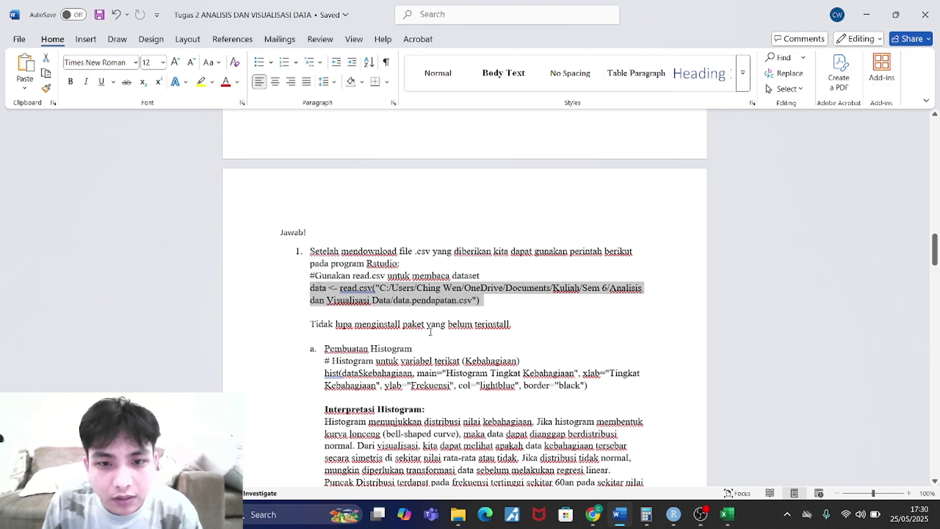
# Step: Review the dataset instructions in the assignment table and return to the read.csv command in the answer section
pyautogui.scroll(10, 402, 296)
pyautogui.scroll(4, 402, 296)
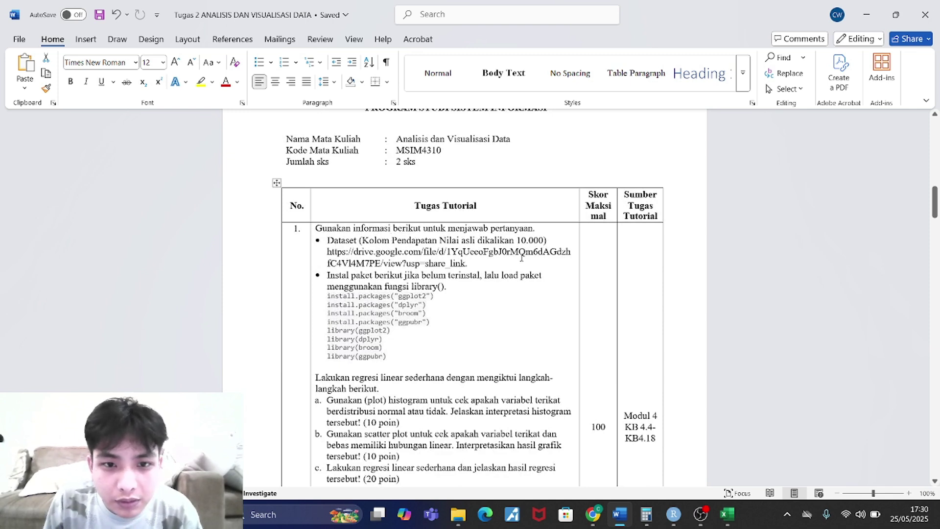
pyautogui.scroll(-2, 489, 263)
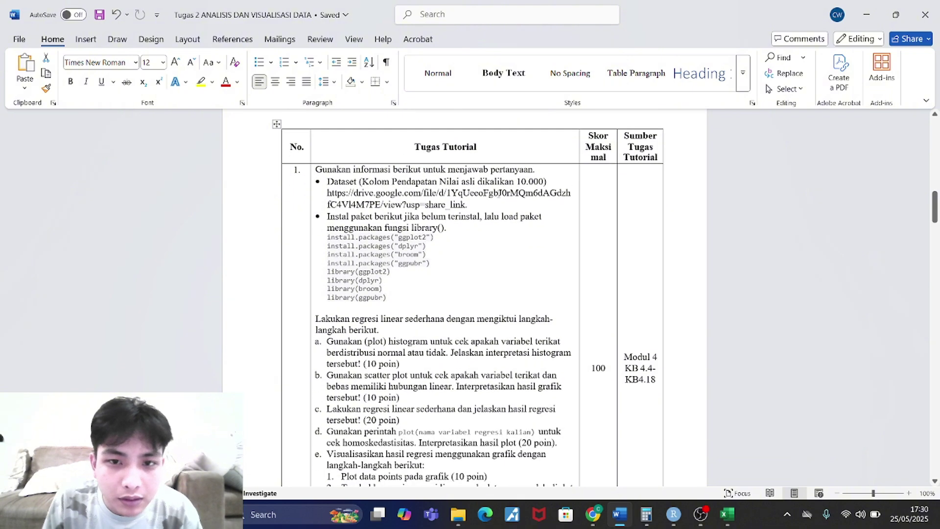
pyautogui.click(480, 209)
pyautogui.scroll(-15, 371, 204)
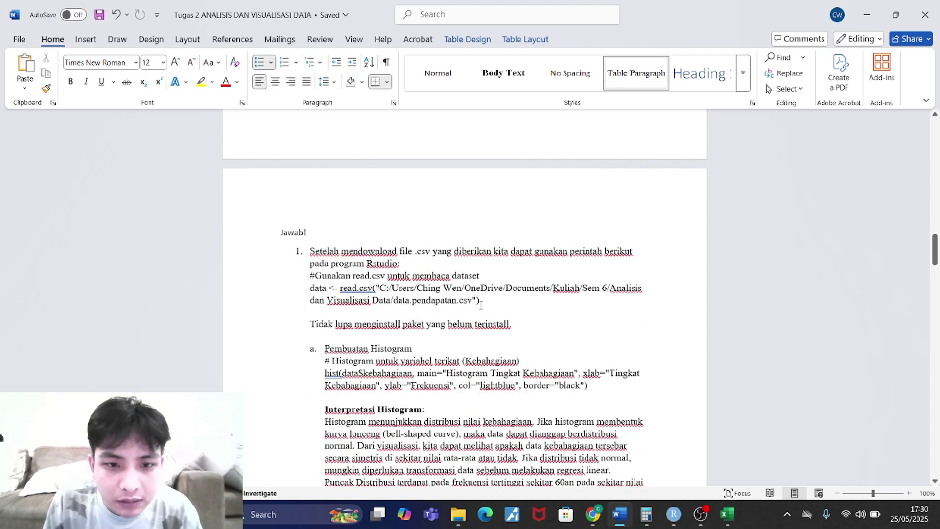
# Step: Copy the read.csv command for data.pendapatan.csv from the Word document and run it in the RStudio console
pyautogui.moveTo(481, 304); pyautogui.dragTo(310, 287)
pyautogui.hotkey('ctrl', 'c')
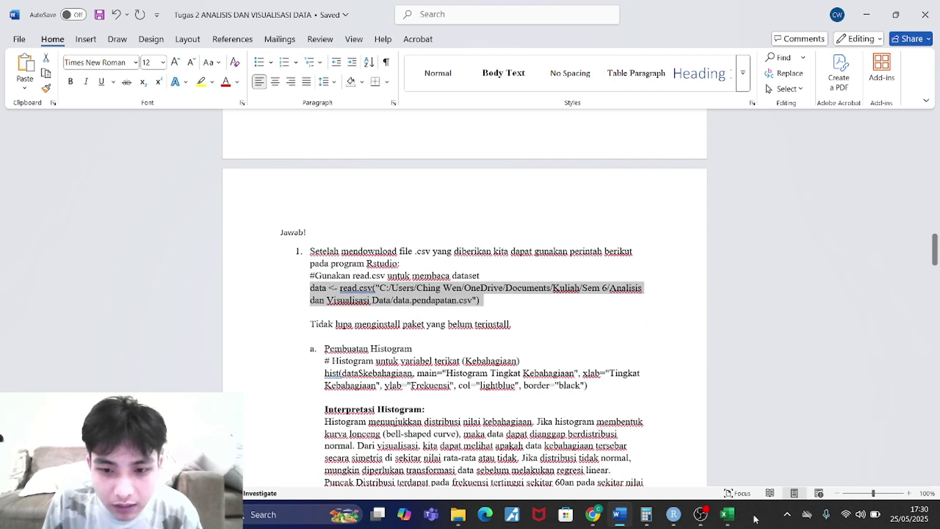
pyautogui.click(674, 514)
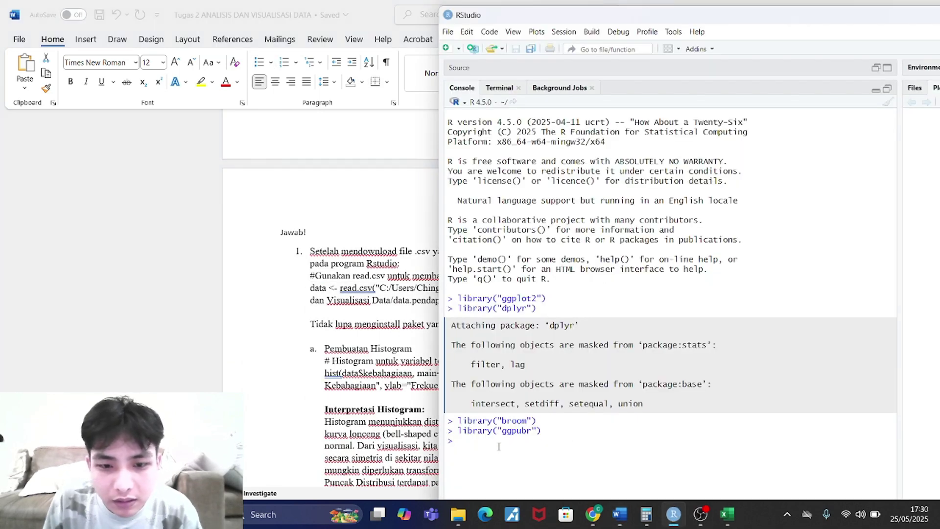
pyautogui.hotkey('ctrl', 'v')
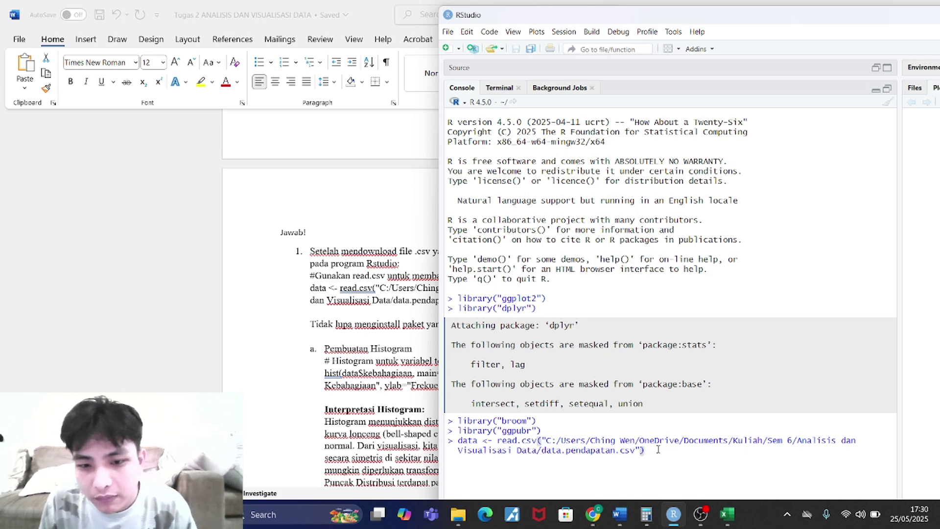
pyautogui.press('Return')
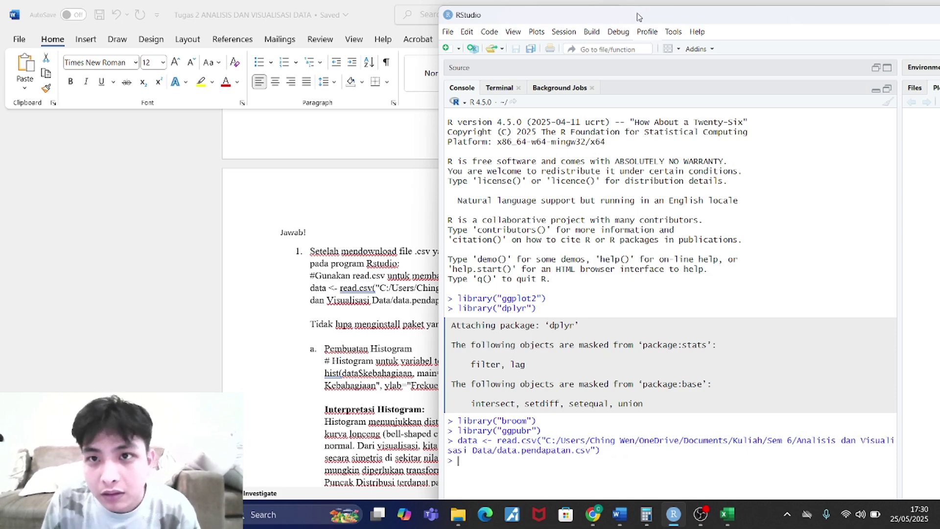
# Step: Maximize the RStudio window and open the data data frame from the environment in the data viewer
pyautogui.moveTo(638, 17); pyautogui.dragTo(354, 14)
pyautogui.click(730, 15)
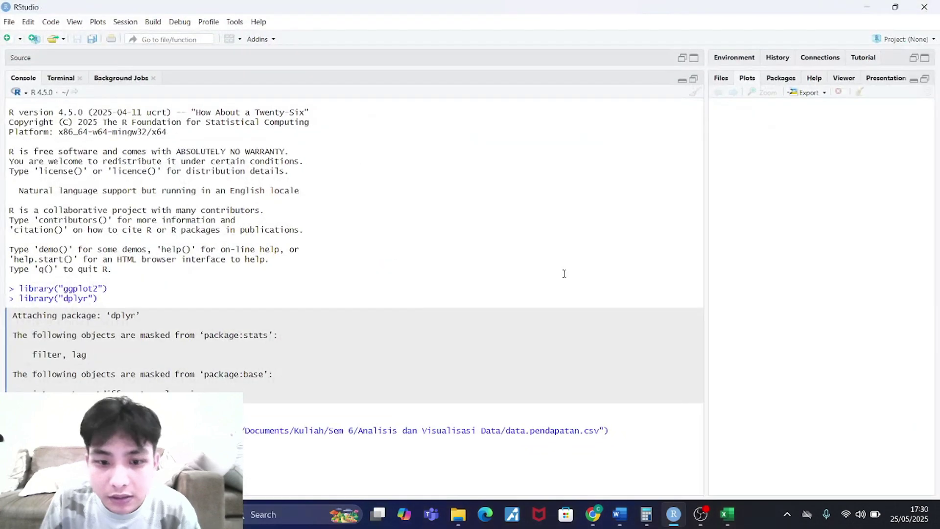
pyautogui.click(722, 78)
pyautogui.click(748, 78)
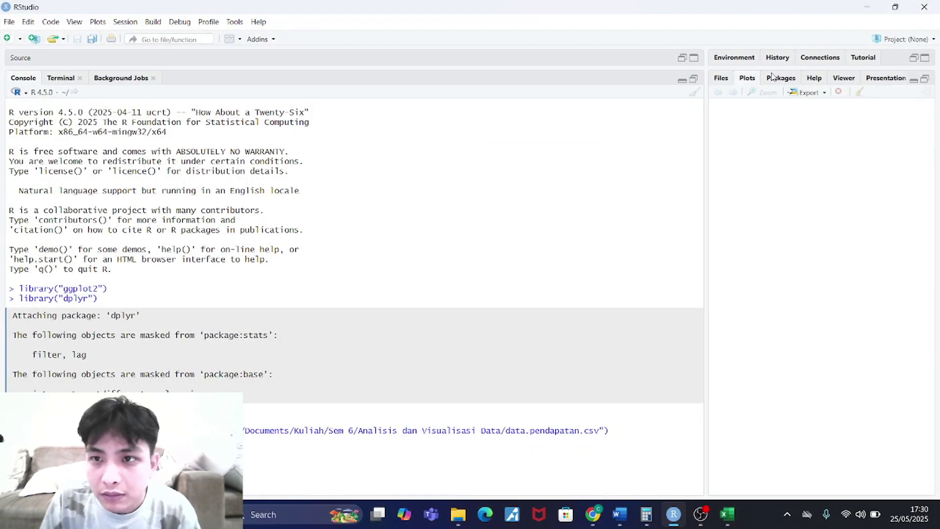
pyautogui.click(734, 57)
pyautogui.click(731, 110)
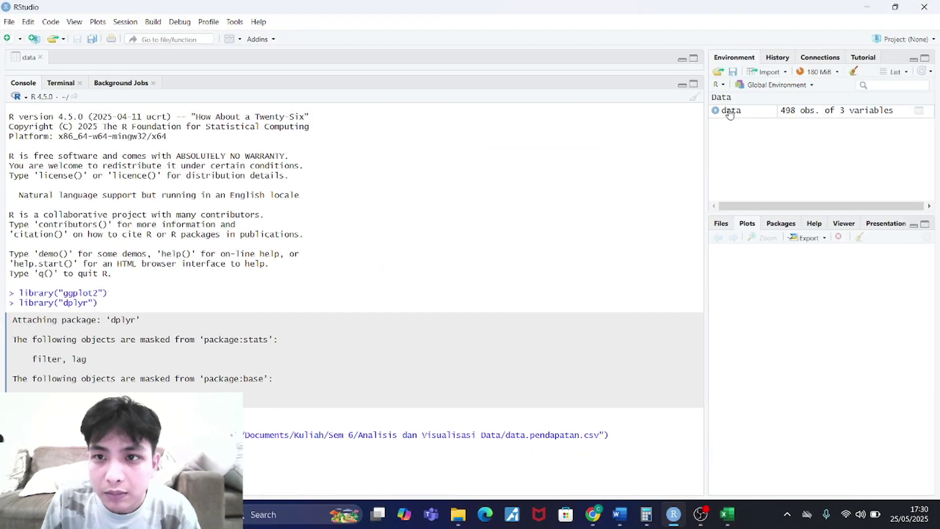
# Step: Look through the pendapatan and kebahagiaan rows of the data table down to the end and back, and collapse the viewer
pyautogui.scroll(-20, 184, 247)
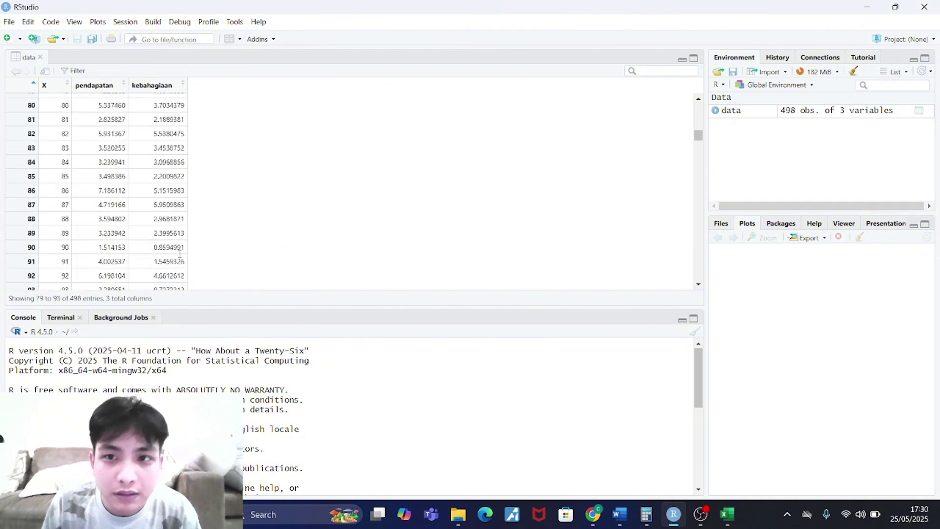
pyautogui.moveTo(699, 148); pyautogui.dragTo(698, 307)
pyautogui.moveTo(699, 274); pyautogui.dragTo(697, 110)
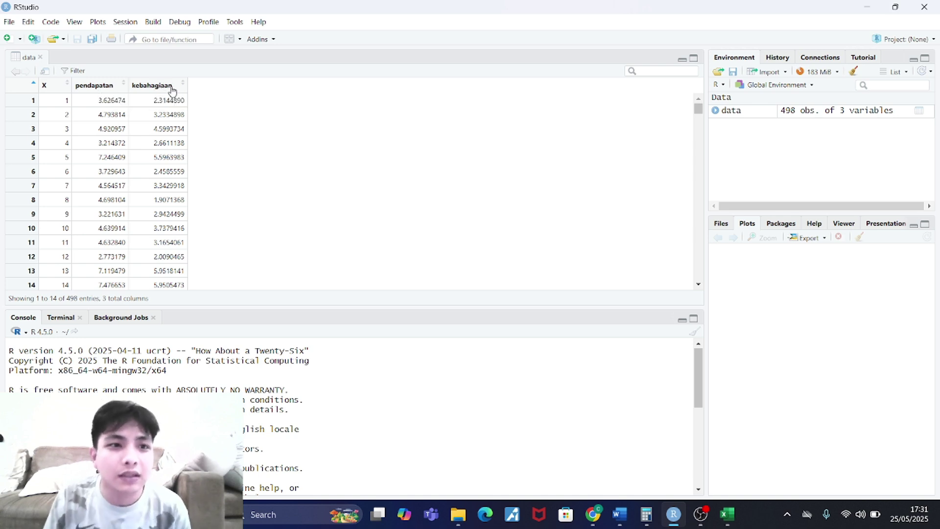
pyautogui.scroll(-2, 307, 340)
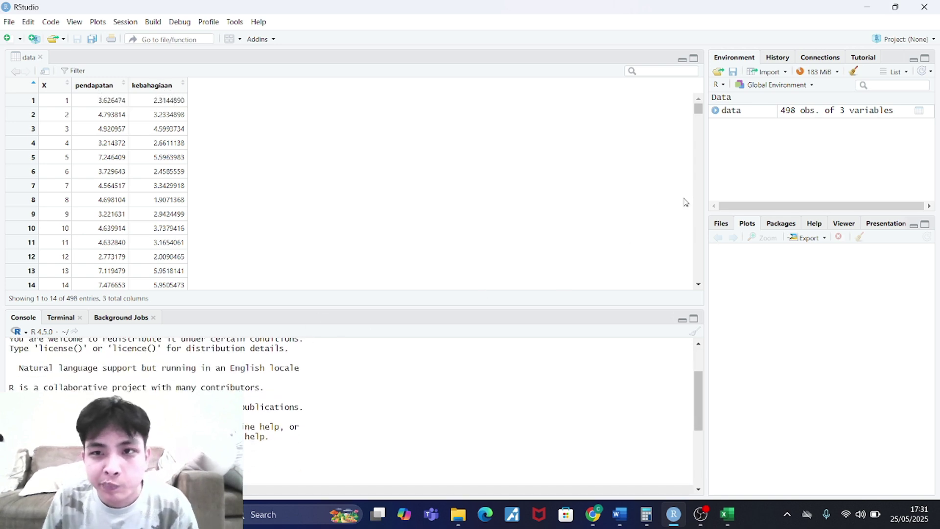
pyautogui.click(682, 59)
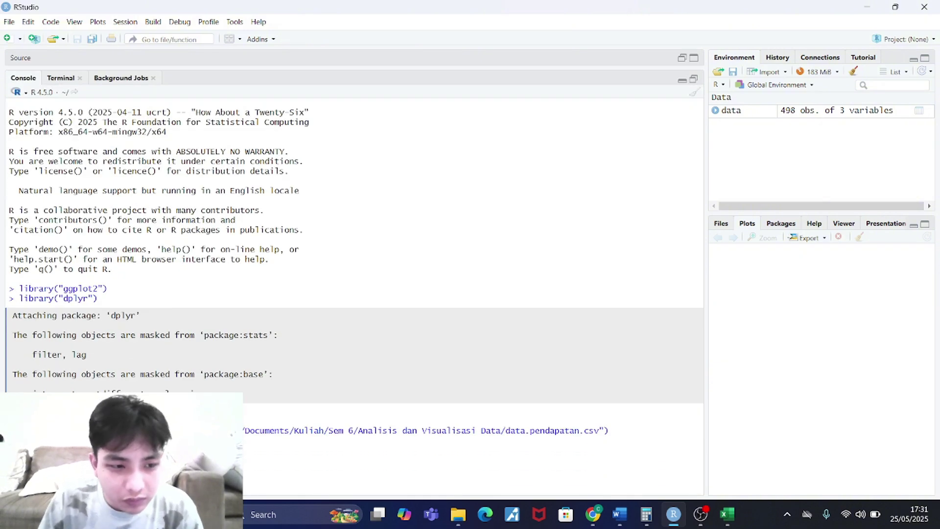
# Step: Copy the hist(data$kebahagiaan, ...) command under Pembuatan Histogram in the Word document and run it in the RStudio console
pyautogui.click(867, 6)
pyautogui.scroll(-3, 436, 307)
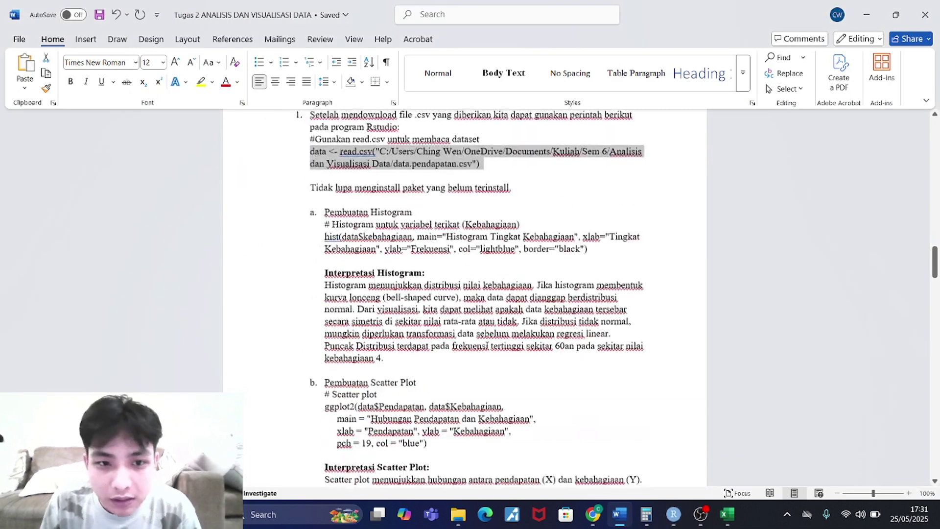
pyautogui.scroll(1, 436, 307)
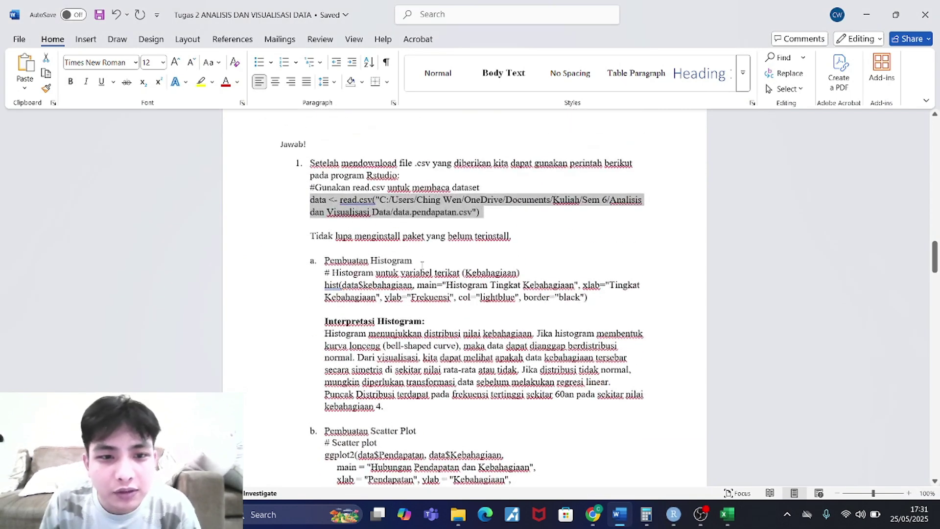
pyautogui.click(591, 294)
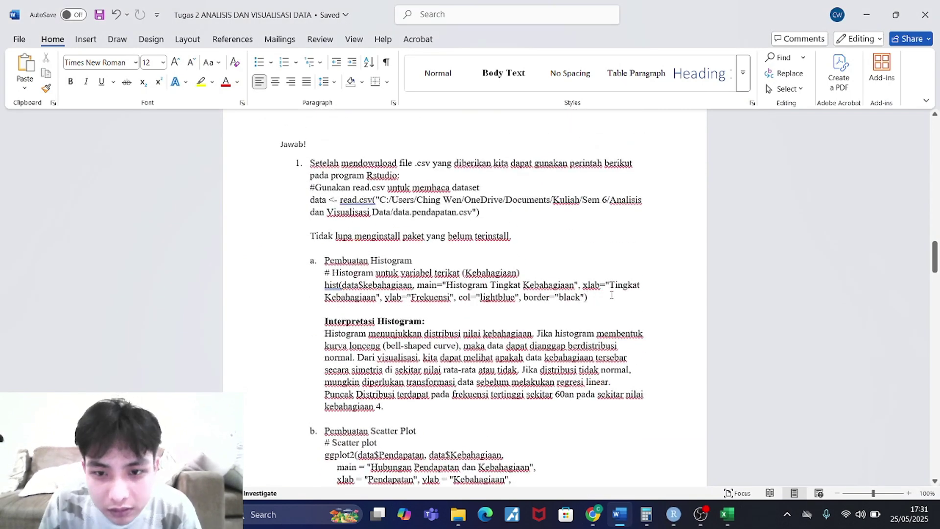
pyautogui.moveTo(609, 295); pyautogui.dragTo(324, 285)
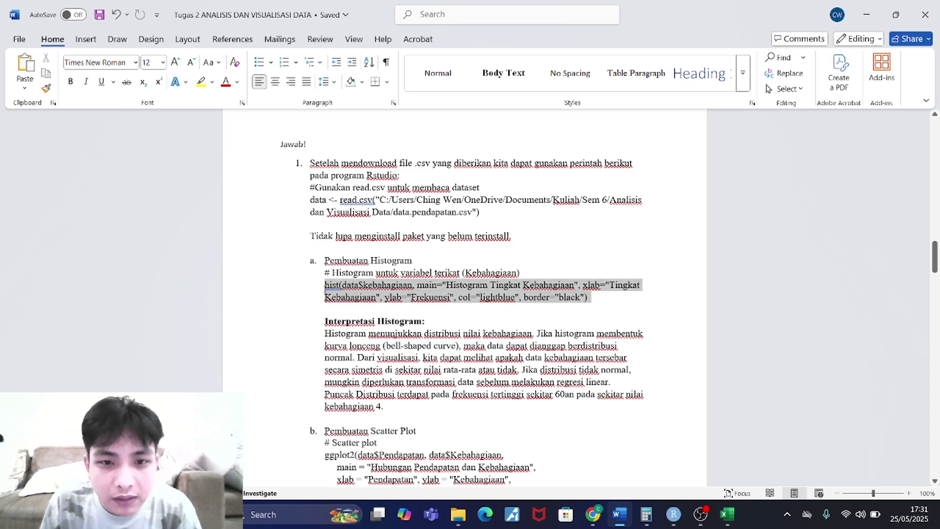
pyautogui.hotkey('ctrl', 'c')
pyautogui.hotkey('alt', 'Tab')
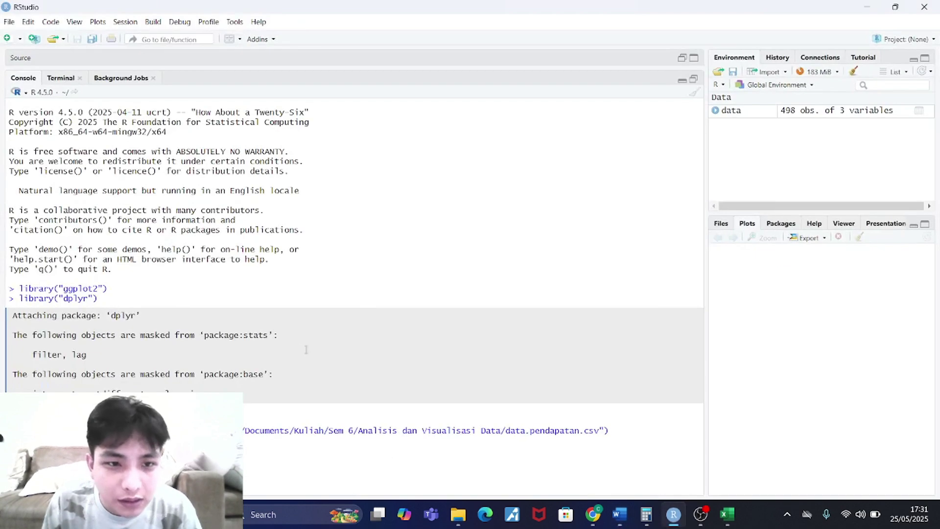
pyautogui.hotkey('ctrl', 'v')
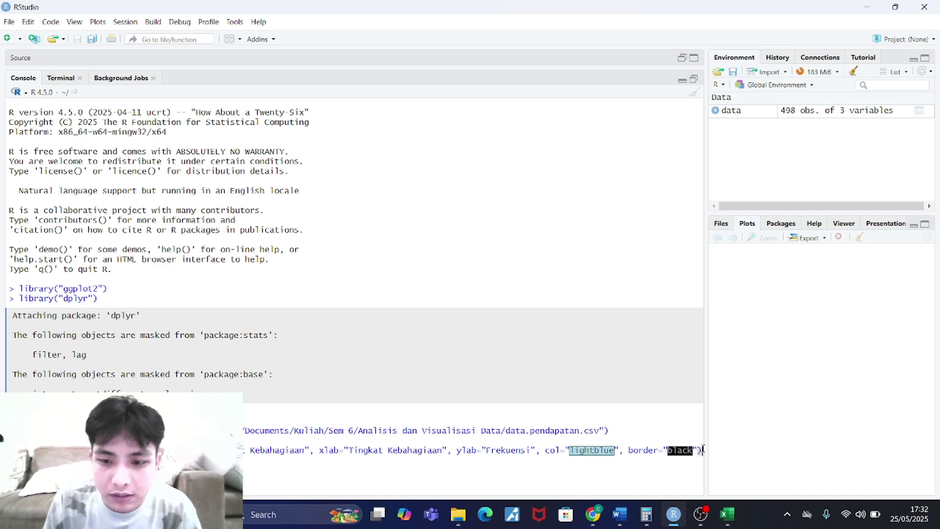
pyautogui.press('Return')
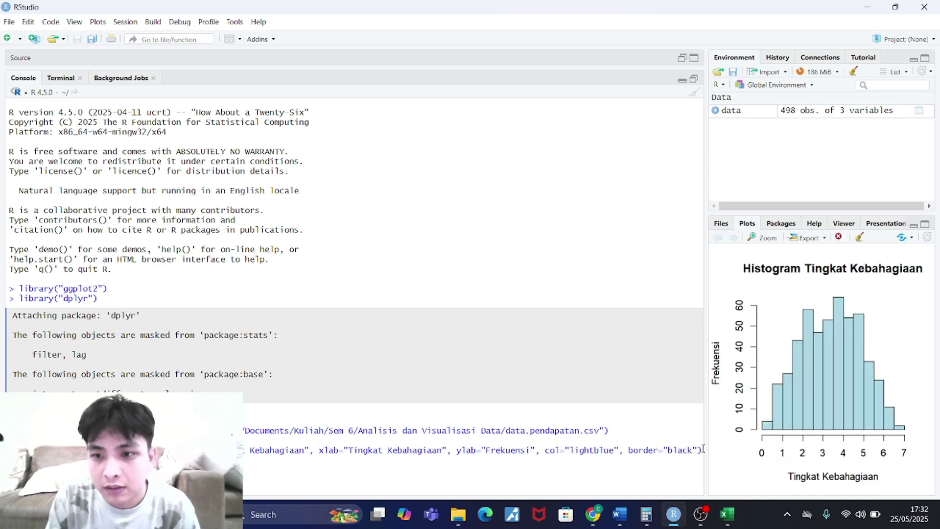
# Step: Widen the histogram's plot area and open the plot for saving as an image to view it larger
pyautogui.moveTo(708, 245); pyautogui.dragTo(585, 245)
pyautogui.click(702, 239)
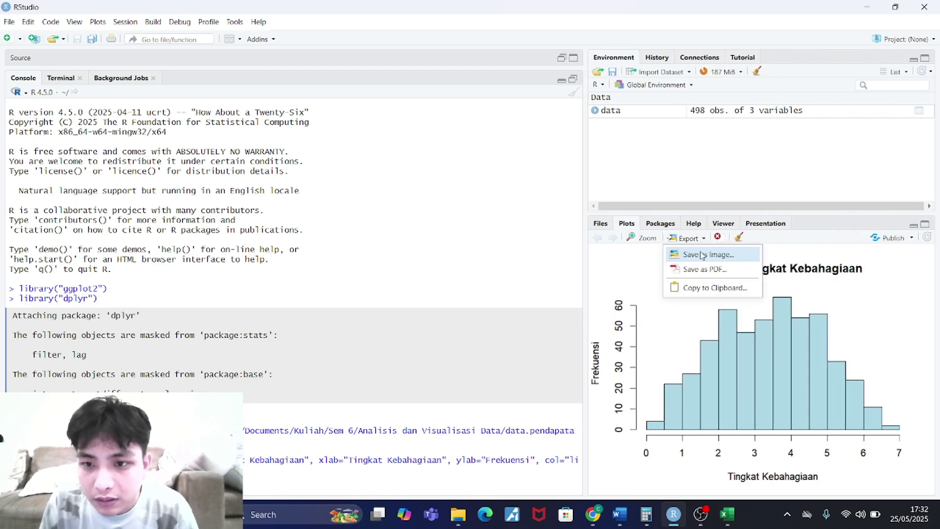
pyautogui.click(704, 255)
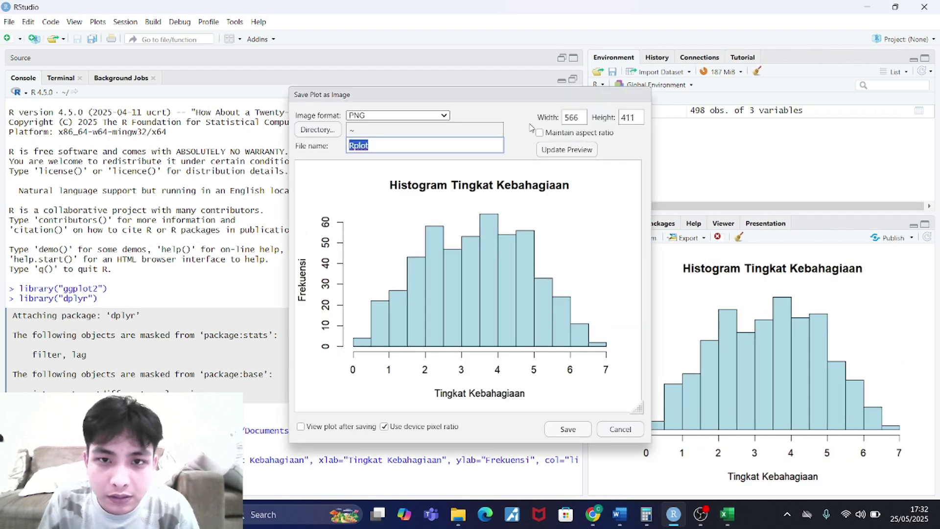
pyautogui.moveTo(508, 93); pyautogui.dragTo(536, 60)
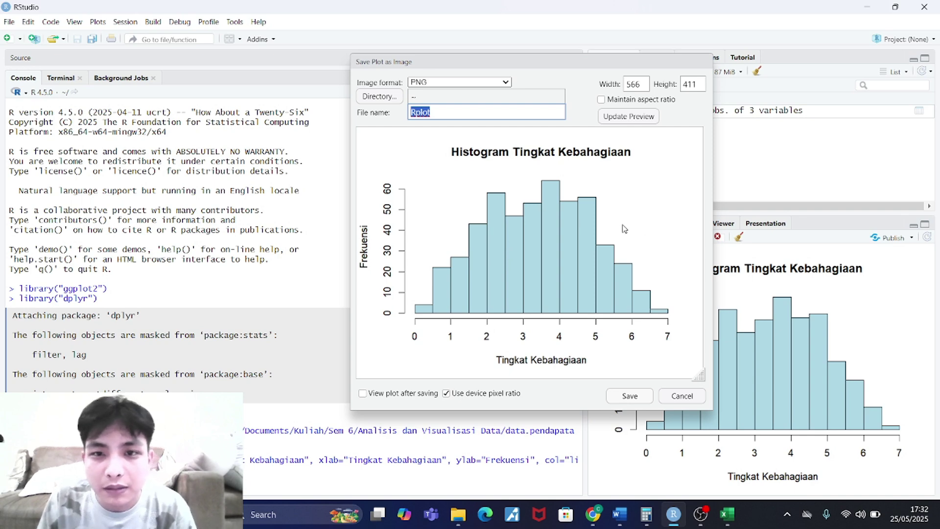
pyautogui.moveTo(523, 71); pyautogui.dragTo(621, 93)
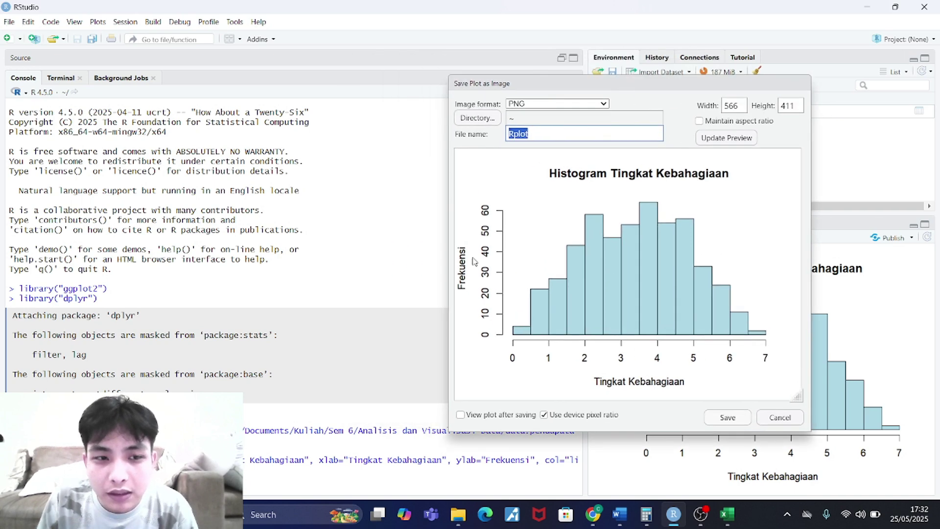
# Step: Switch to the Word document, review the histogram question in the assignment table, and return to the histogram interpretation
pyautogui.moveTo(661, 517)
pyautogui.click(620, 514)
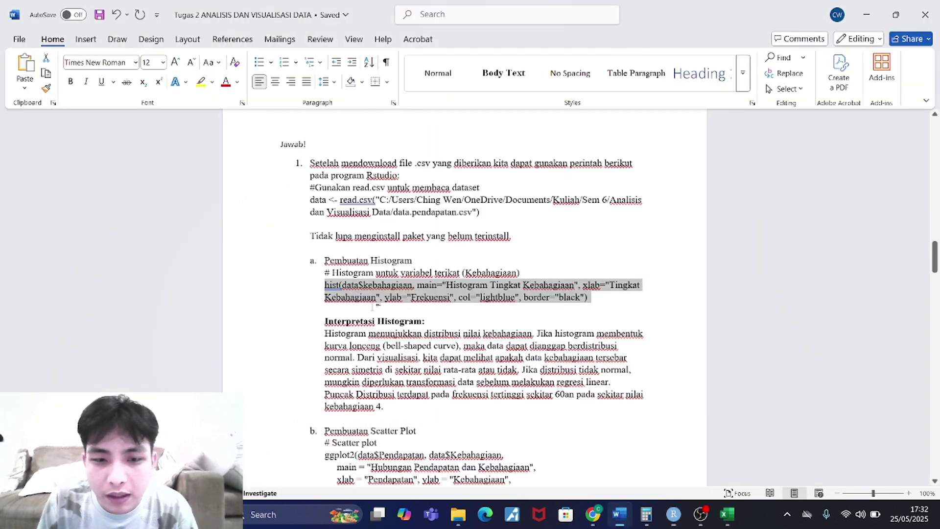
pyautogui.scroll(5, 373, 308)
pyautogui.scroll(7, 372, 308)
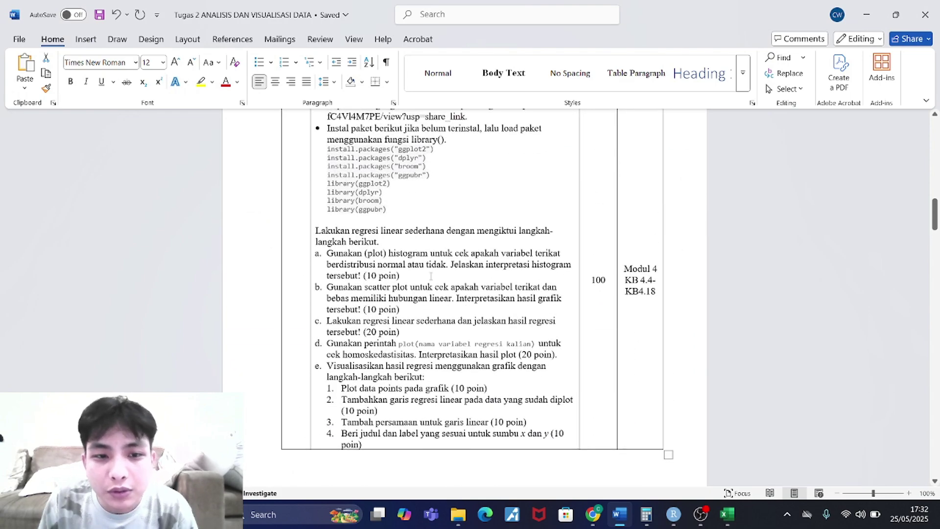
pyautogui.scroll(-8, 430, 276)
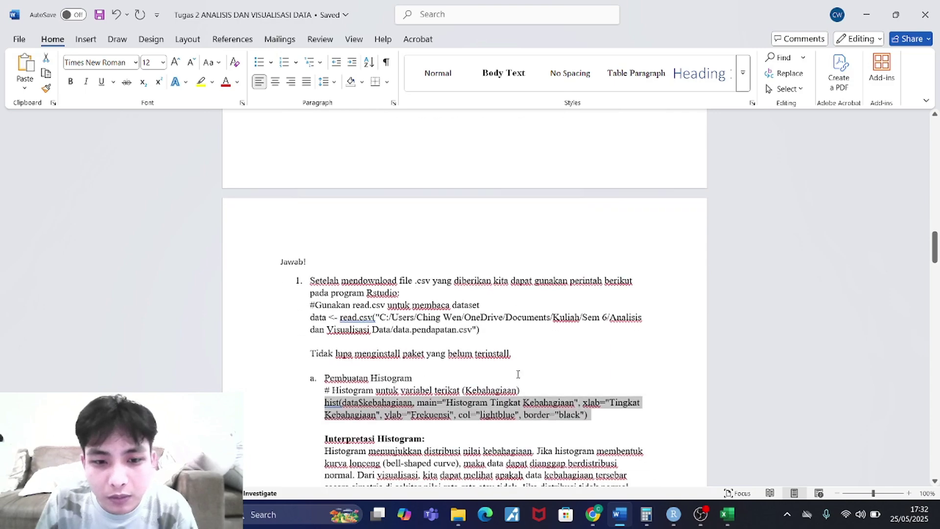
pyautogui.scroll(-1, 518, 374)
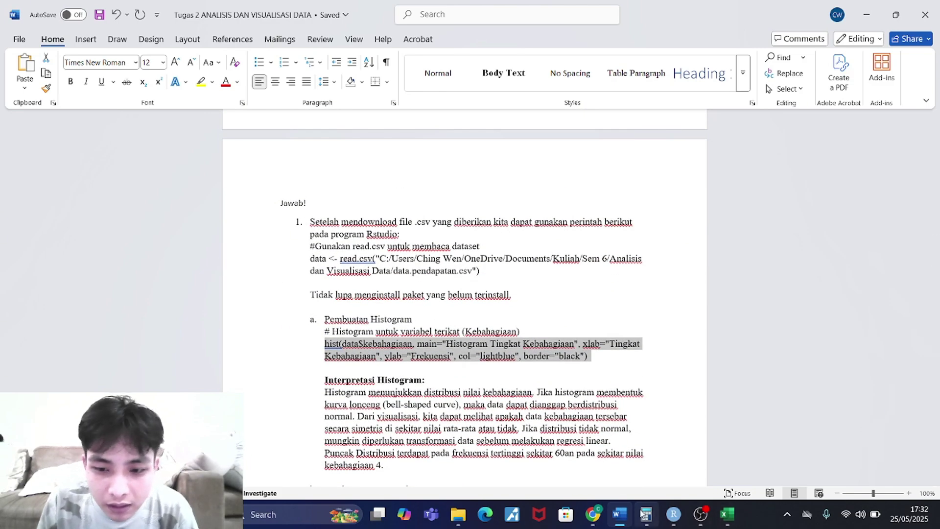
# Step: Return to RStudio and reduce both the RStudio and Word windows to floating windows placed beside each other
pyautogui.click(674, 514)
pyautogui.click(619, 514)
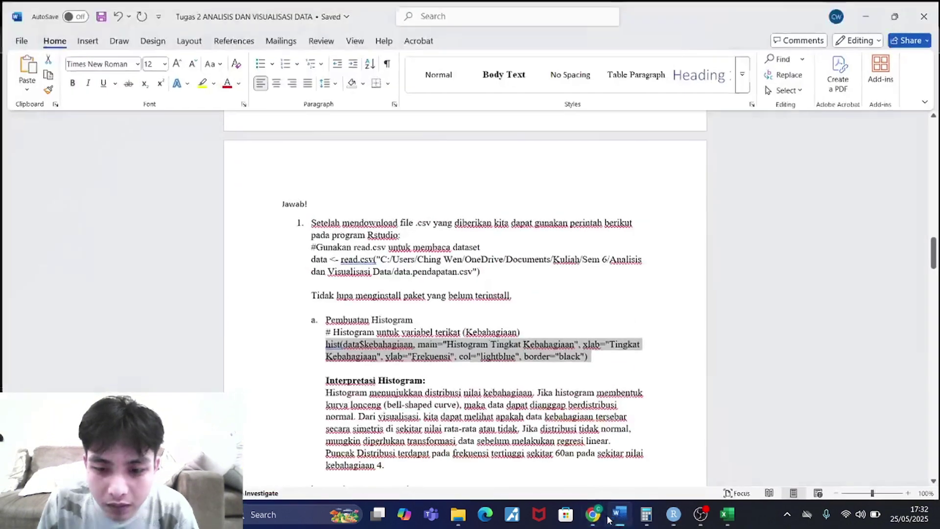
pyautogui.click(673, 514)
pyautogui.moveTo(630, 83); pyautogui.dragTo(752, 146)
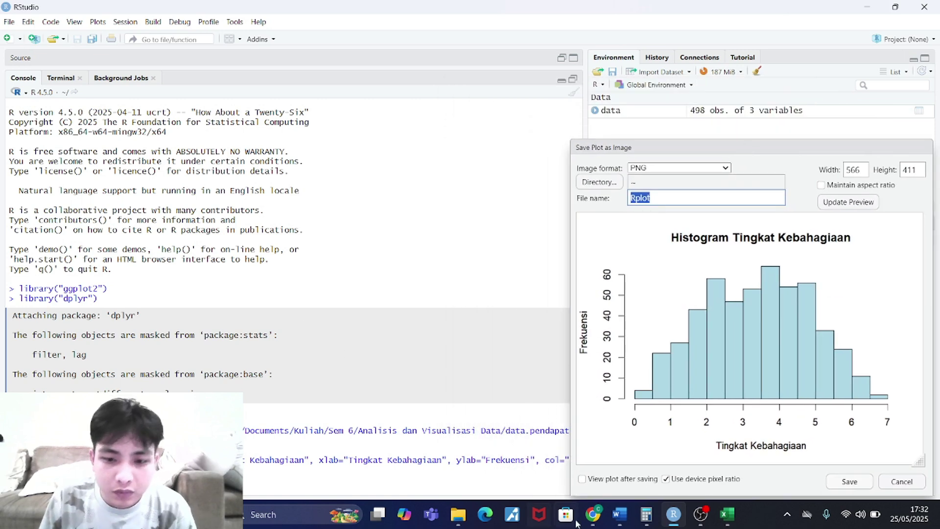
pyautogui.click(619, 514)
pyautogui.click(673, 514)
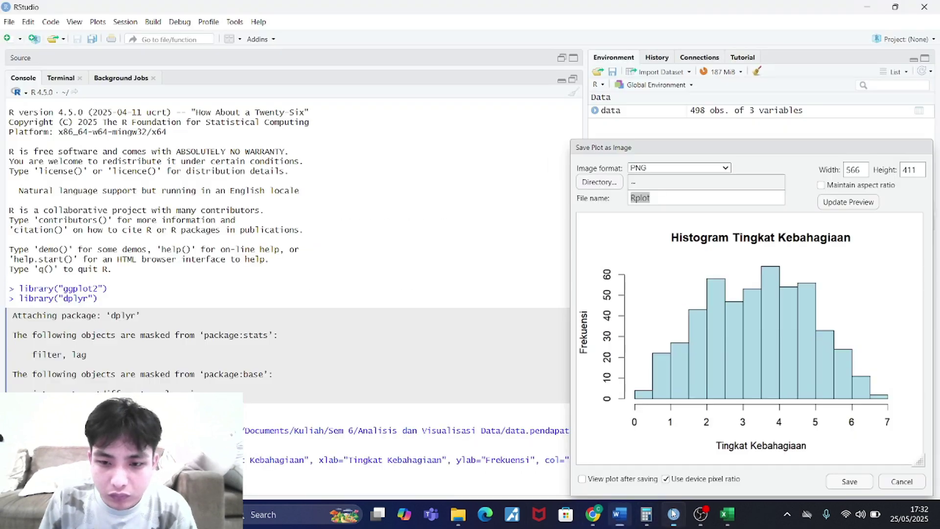
pyautogui.click(896, 7)
pyautogui.moveTo(740, 158); pyautogui.dragTo(330, 139)
pyautogui.moveTo(433, 7); pyautogui.dragTo(736, 30)
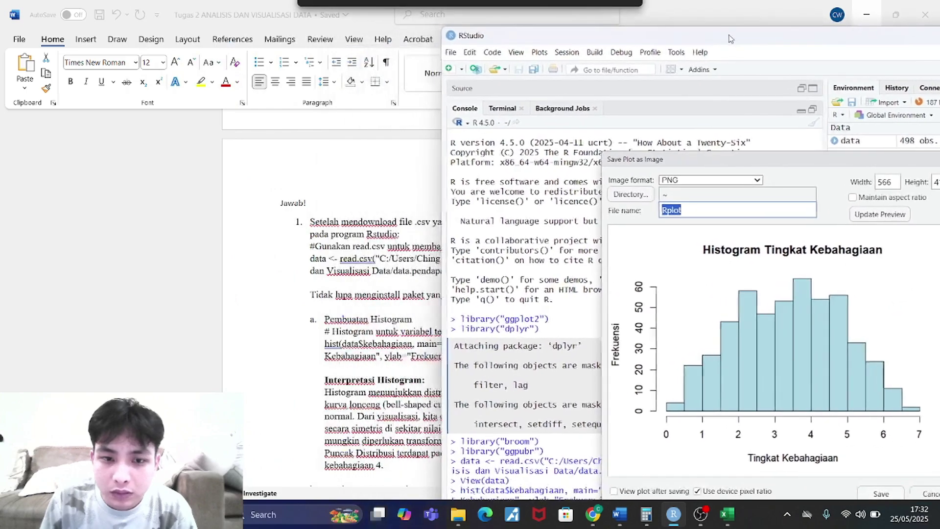
pyautogui.click(754, 18)
pyautogui.click(895, 15)
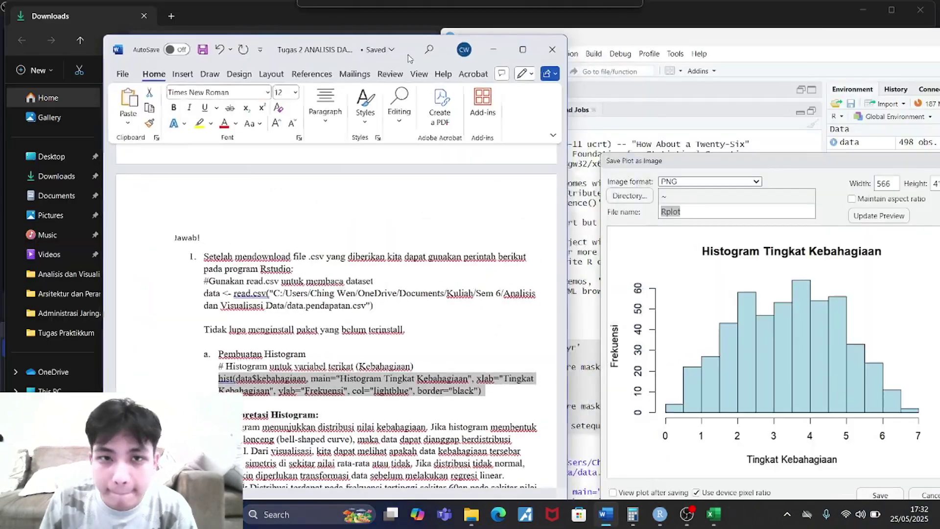
# Step: Arrange the Word answer and the Save Plot as Image histogram preview side by side, with Word filling half the screen
pyautogui.moveTo(411, 58); pyautogui.dragTo(321, 43)
pyautogui.moveTo(738, 163); pyautogui.dragTo(622, 133)
pyautogui.moveTo(325, 36); pyautogui.dragTo(311, 24)
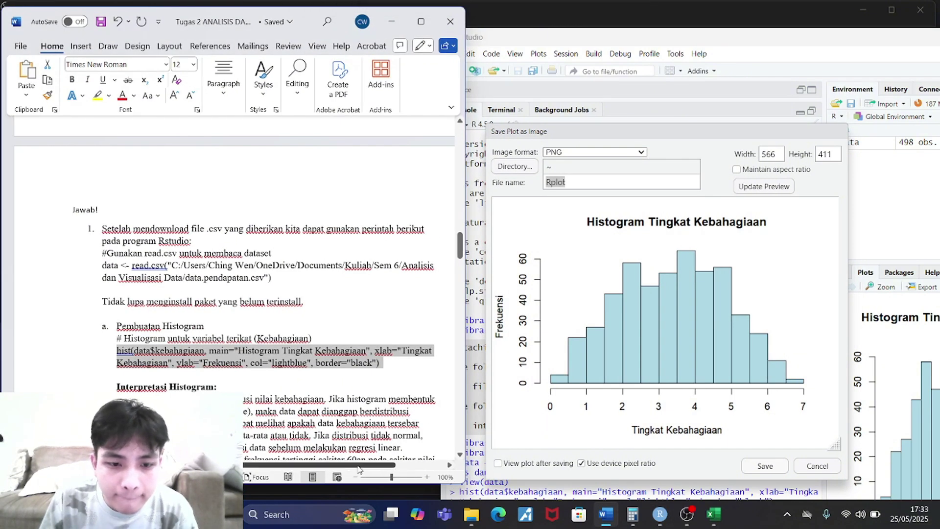
pyautogui.moveTo(358, 466); pyautogui.dragTo(370, 466)
pyautogui.scroll(-1, 370, 463)
pyautogui.moveTo(462, 483); pyautogui.dragTo(469, 499)
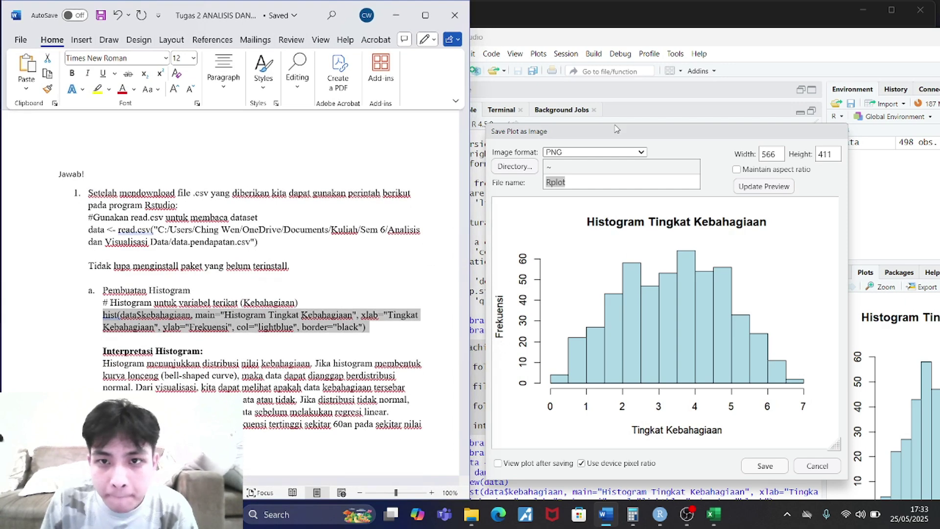
pyautogui.moveTo(616, 129); pyautogui.dragTo(623, 120)
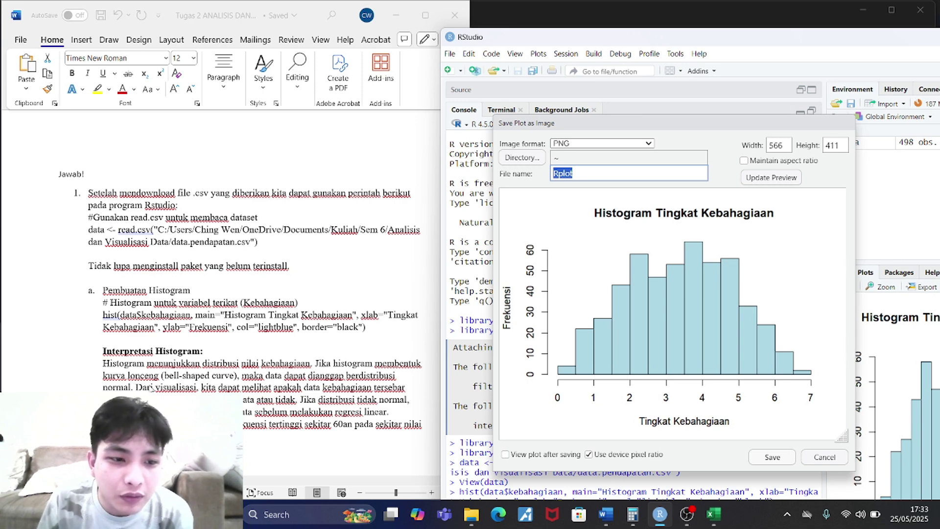
pyautogui.click(590, 347)
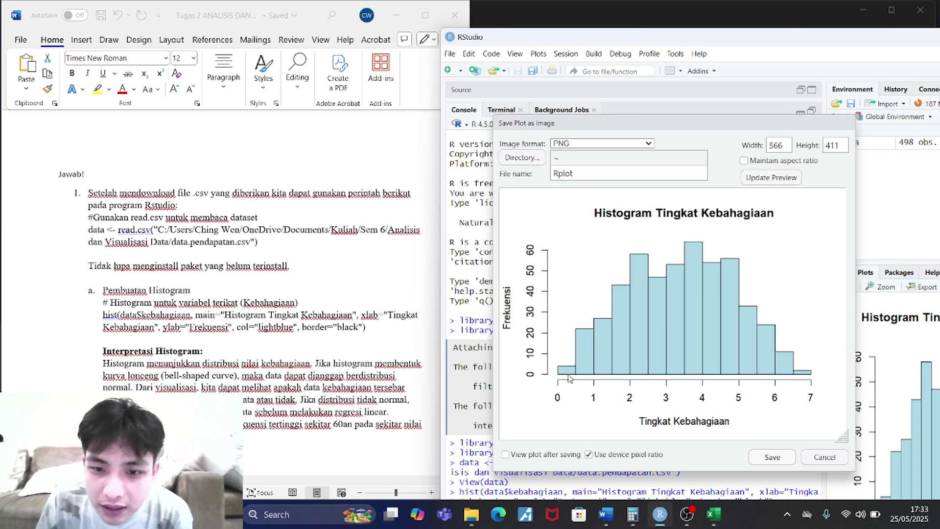
# Step: Examine the enlarged happiness histogram alongside the written interpretation, and close the plot's image export preview without saving
pyautogui.moveTo(568, 367); pyautogui.dragTo(590, 373)
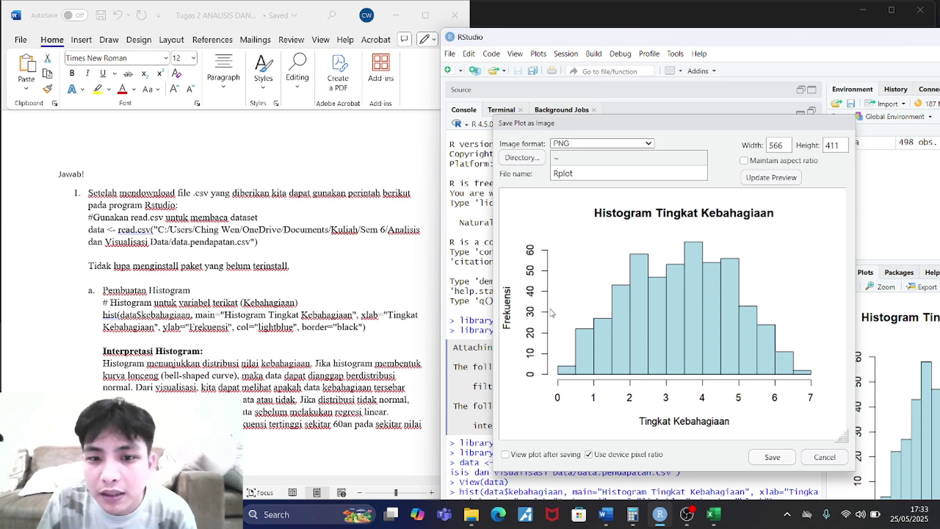
pyautogui.moveTo(601, 130); pyautogui.dragTo(619, 114)
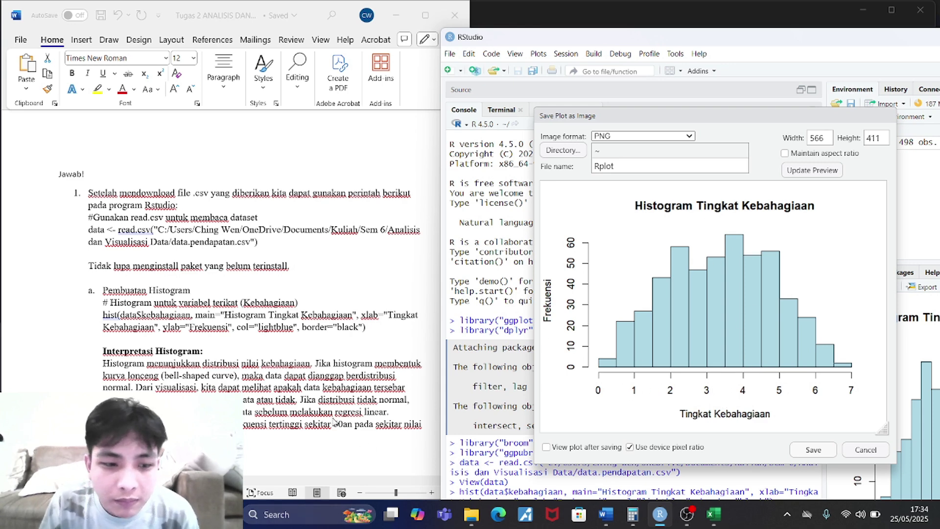
pyautogui.click(742, 437)
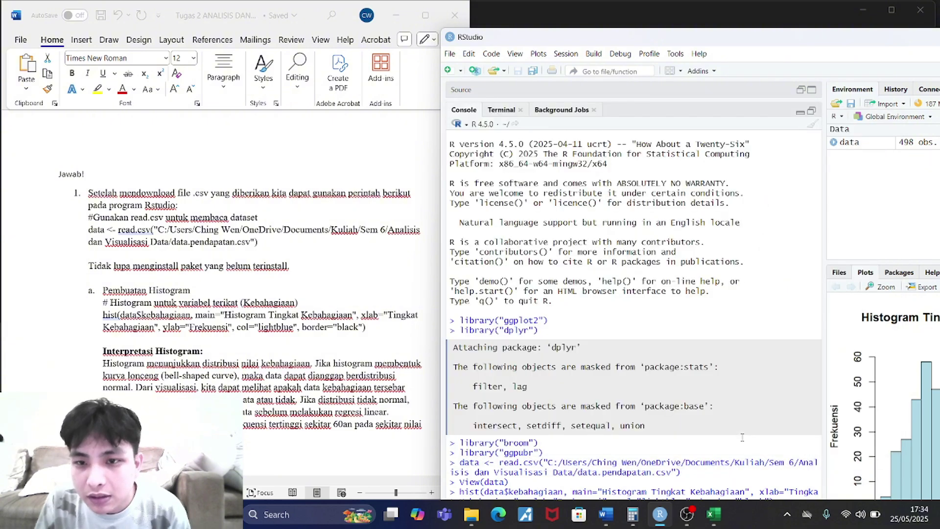
# Step: Reposition the RStudio window, review the scatter plot question in the Word assignment table, and return to the answers
pyautogui.moveTo(764, 43); pyautogui.dragTo(656, 17)
pyautogui.click(255, 435)
pyautogui.scroll(10, 114, 263)
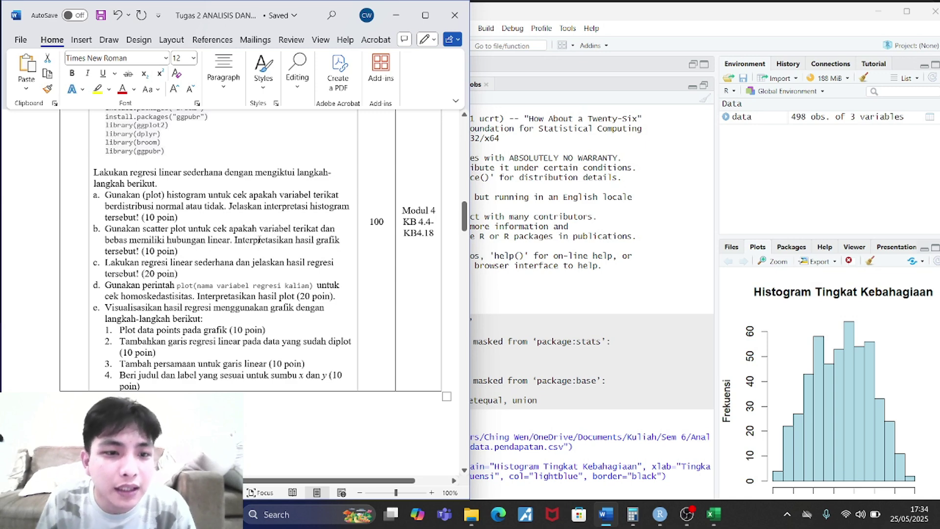
pyautogui.scroll(-10, 312, 248)
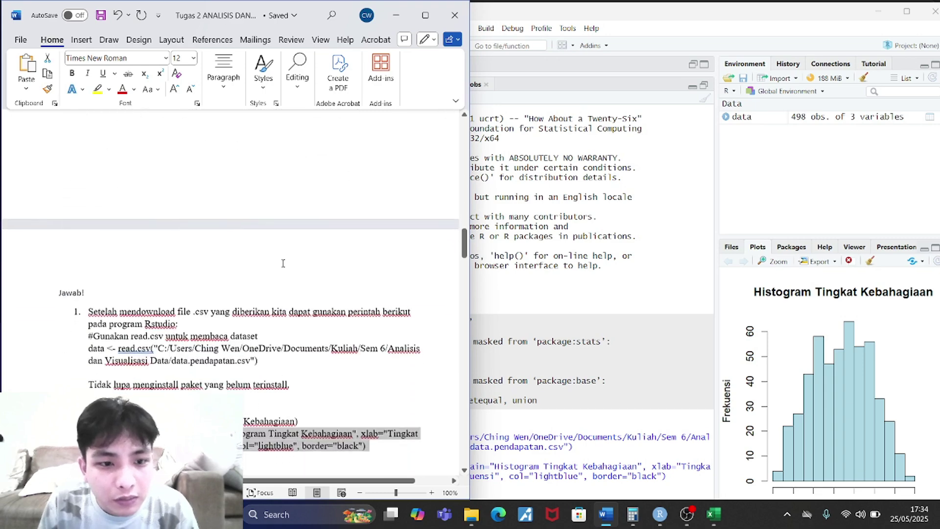
# Step: Copy the ggplot2 scatter plot code for Pendapatan and Kebahagiaan from the Word answer and try running it in the R console
pyautogui.moveTo(686, 10); pyautogui.dragTo(646, 12)
pyautogui.scroll(-4, 205, 351)
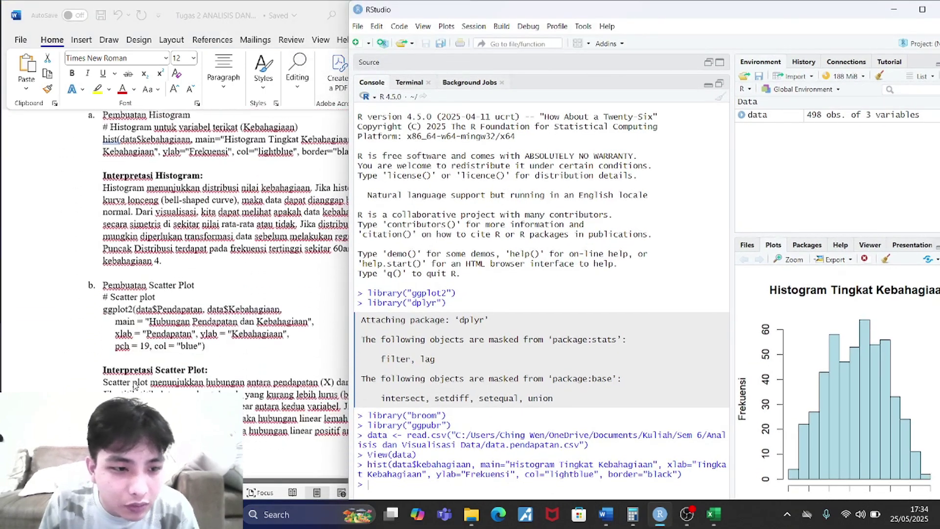
pyautogui.scroll(1, 205, 351)
pyautogui.moveTo(208, 404); pyautogui.dragTo(96, 374)
pyautogui.click(531, 423)
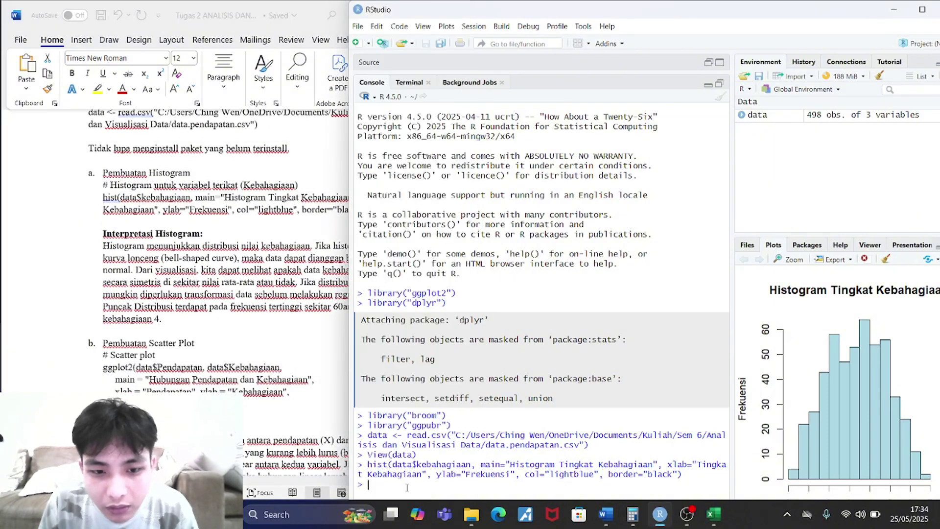
pyautogui.hotkey('ctrl', 'v')
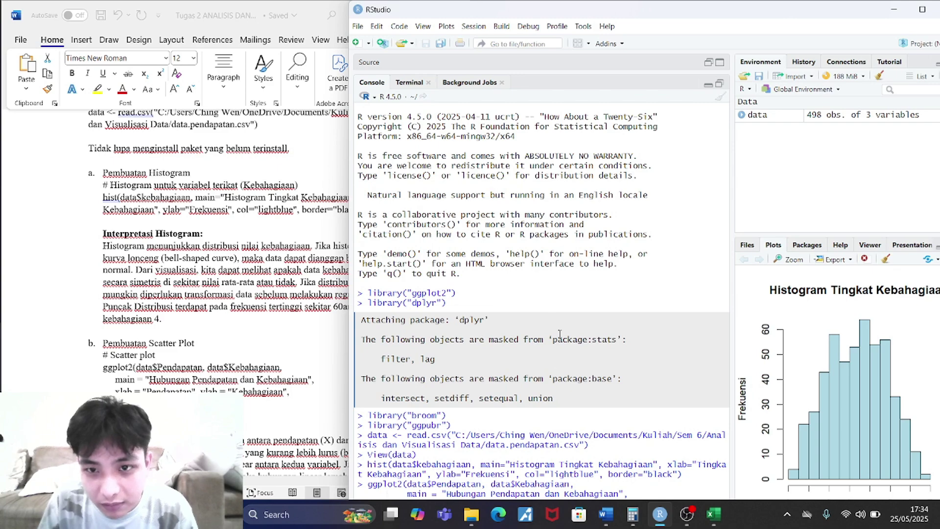
pyautogui.moveTo(666, 16); pyautogui.dragTo(678, 15)
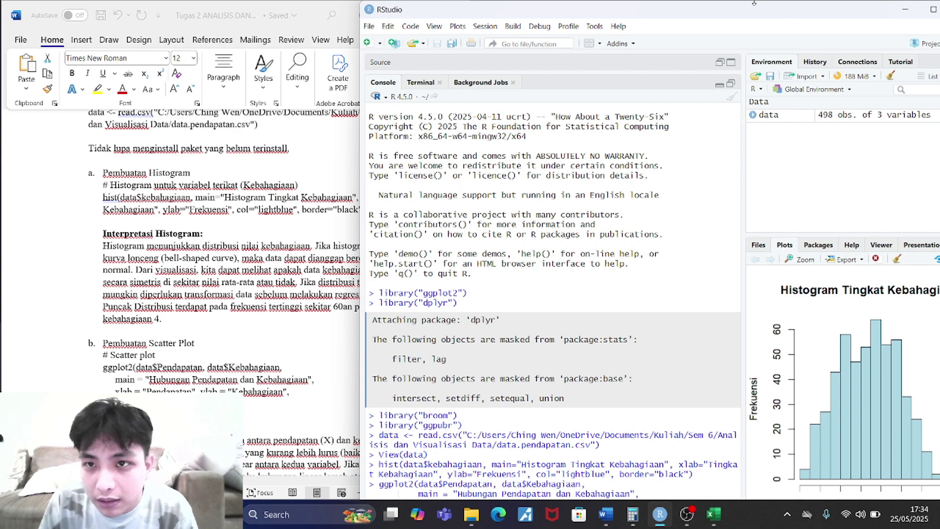
pyautogui.moveTo(886, 9); pyautogui.dragTo(841, 9)
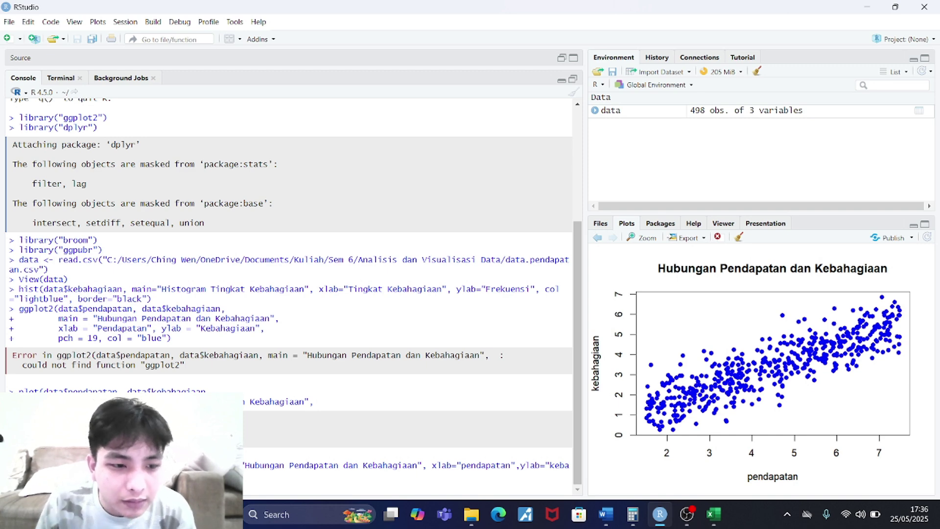
# Step: In Word, change the function name in the scatter plot code from ggplot2 to plot
pyautogui.click(606, 514)
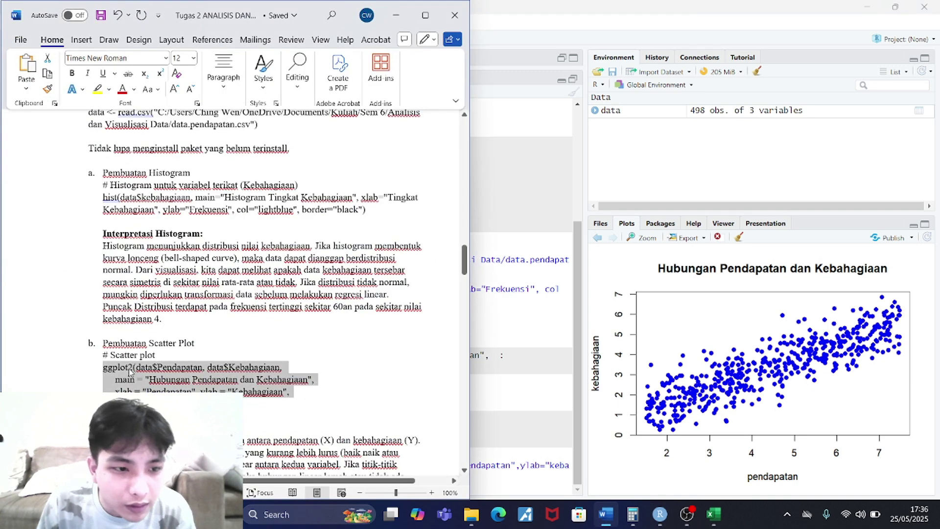
pyautogui.click(116, 367)
pyautogui.hotkey('ctrl', 'z')
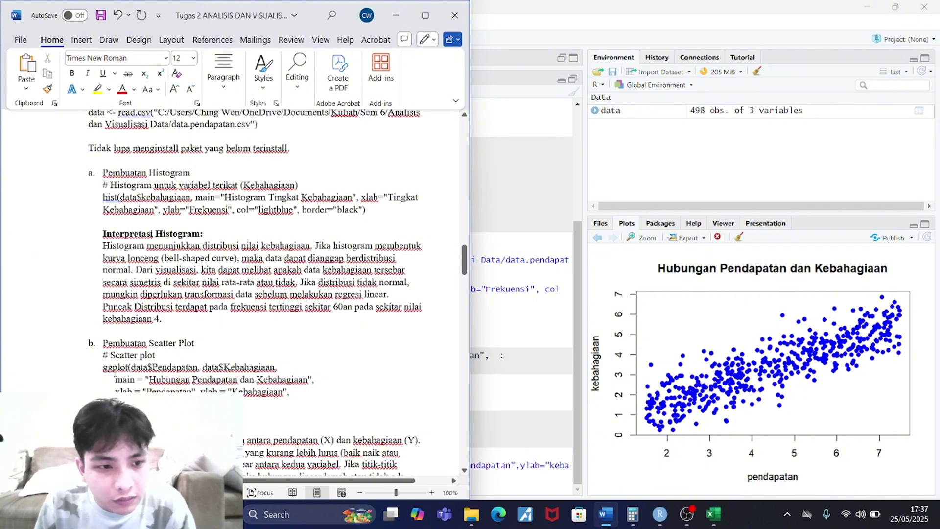
pyautogui.press('BackSpace')
pyautogui.press('BackSpace')
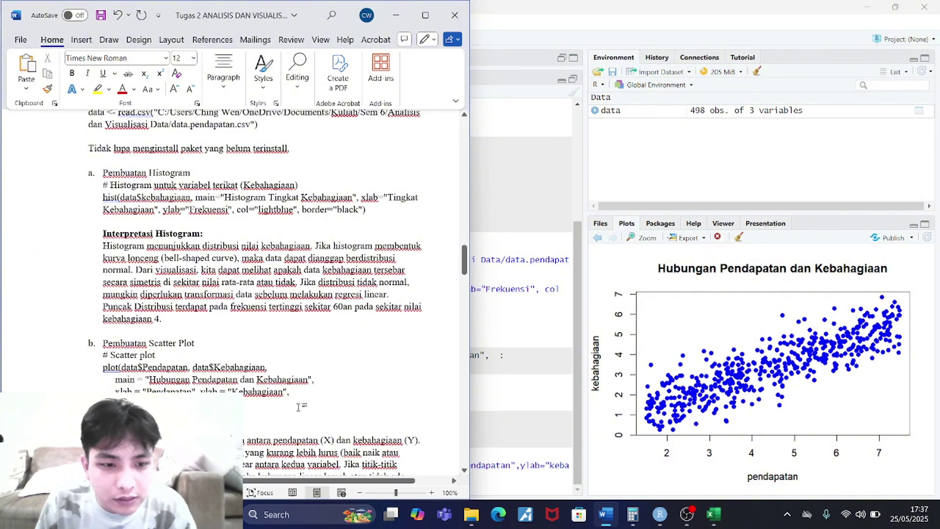
# Step: Compare the enlarged income–happiness scatter plot preview with the scatter plot interpretation in the Word document
pyautogui.hotkey('alt', 'Tab')
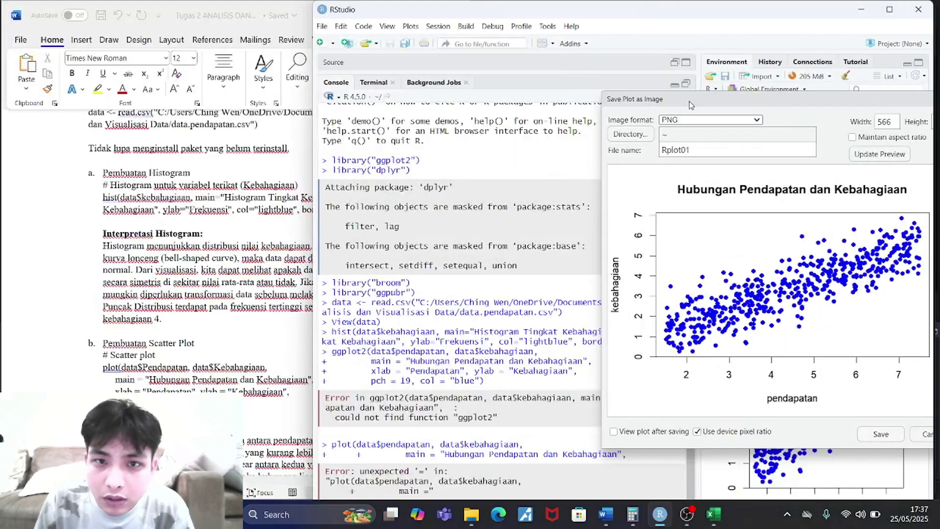
pyautogui.moveTo(690, 105); pyautogui.dragTo(497, 148)
pyautogui.click(297, 341)
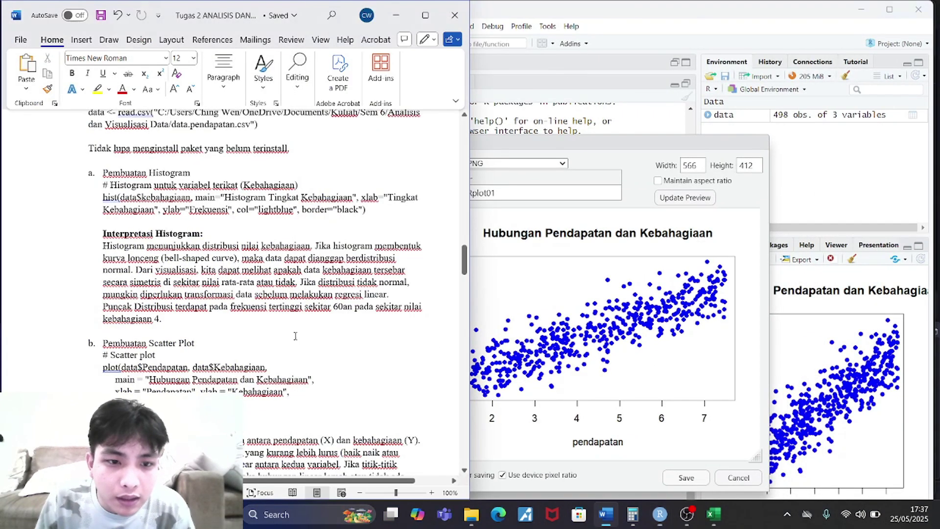
pyautogui.scroll(-2, 304, 350)
pyautogui.scroll(-3, 303, 350)
pyautogui.scroll(3, 303, 350)
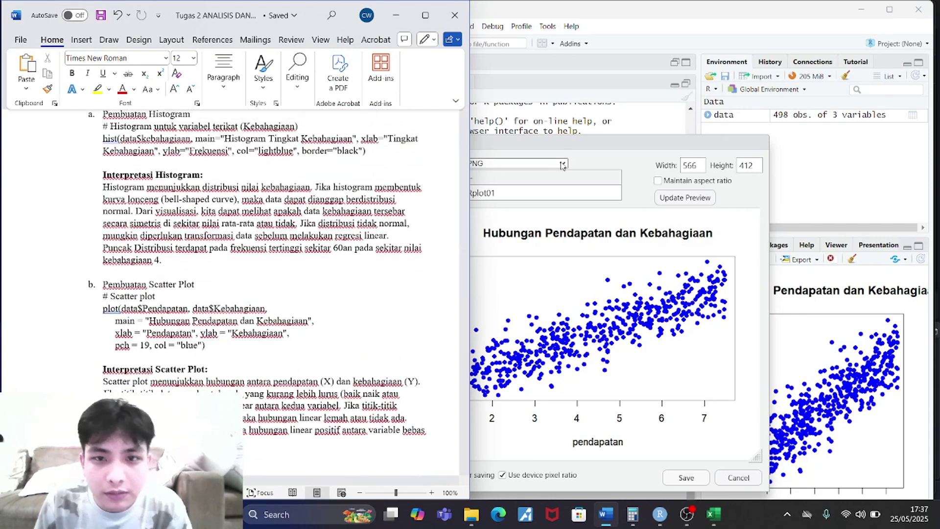
pyautogui.click(561, 142)
pyautogui.moveTo(561, 143); pyautogui.dragTo(639, 144)
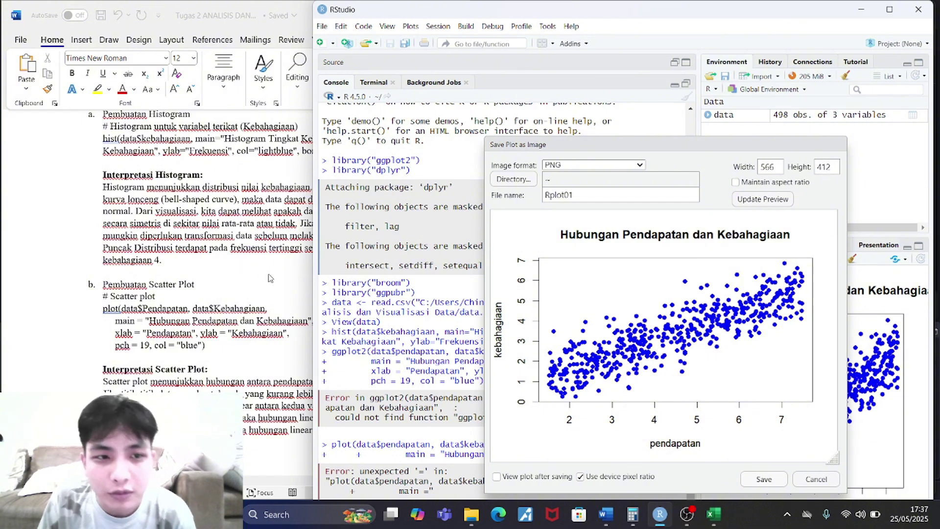
pyautogui.click(257, 364)
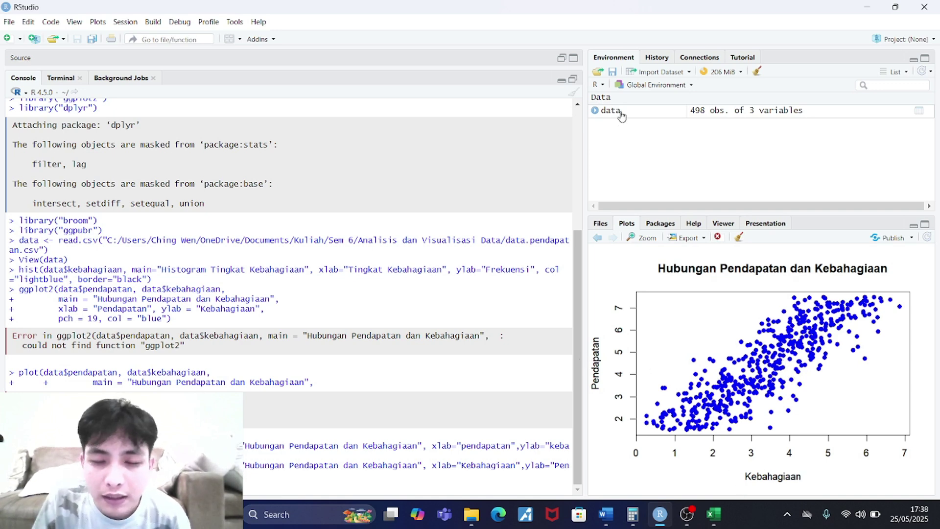
pyautogui.click(700, 238)
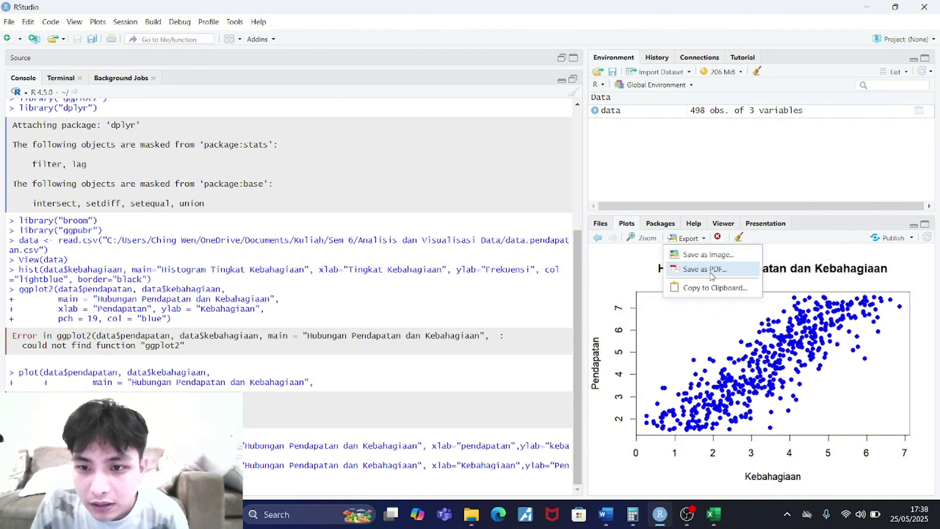
pyautogui.click(708, 254)
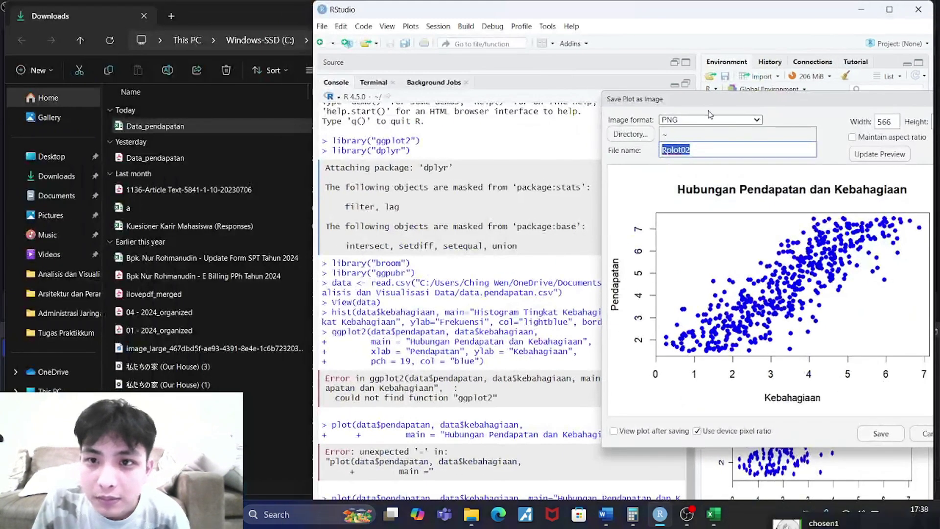
pyautogui.moveTo(709, 111); pyautogui.dragTo(678, 92)
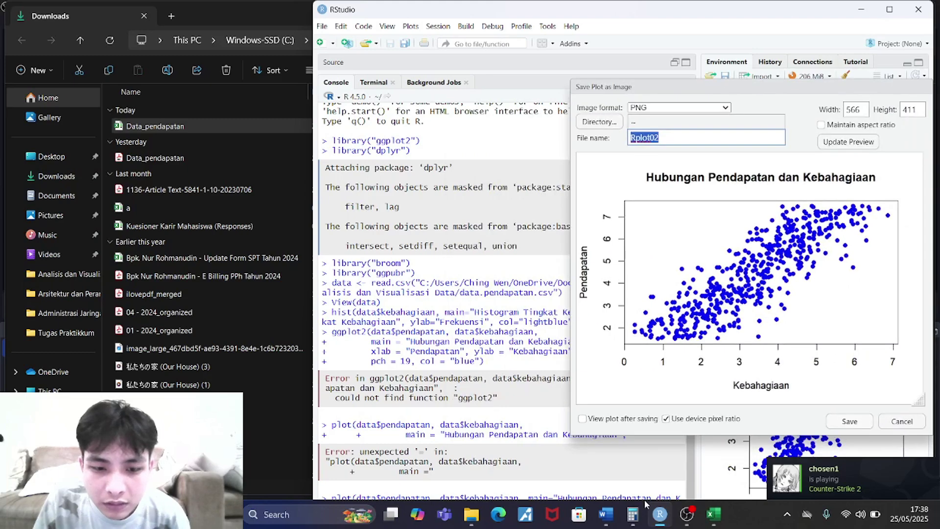
pyautogui.click(483, 447)
pyautogui.click(890, 10)
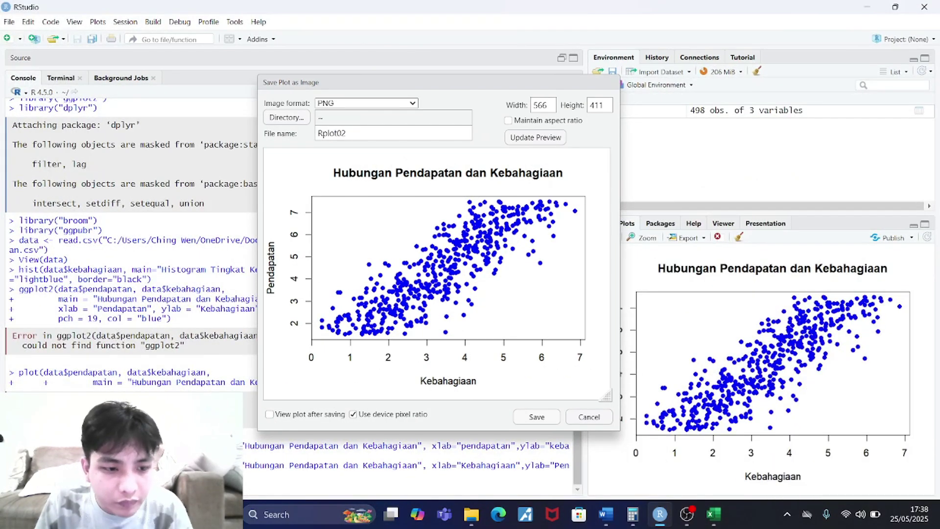
pyautogui.click(585, 414)
# Step: Copy the console's plot command with Kebahagiaan on the x-axis into Word below the scatter plot code, and remove its bold formatting
pyautogui.moveTo(152, 475); pyautogui.dragTo(19, 466)
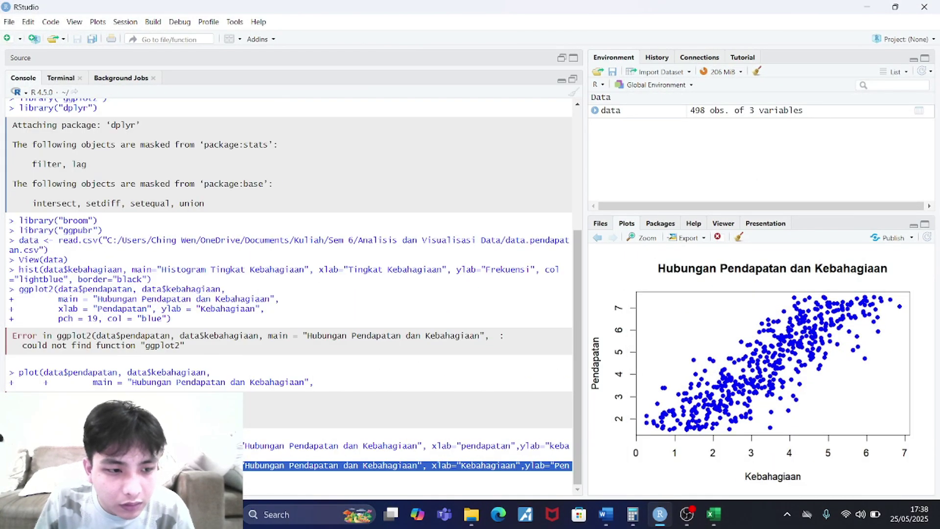
pyautogui.moveTo(152, 475); pyautogui.dragTo(19, 466)
pyautogui.click(606, 514)
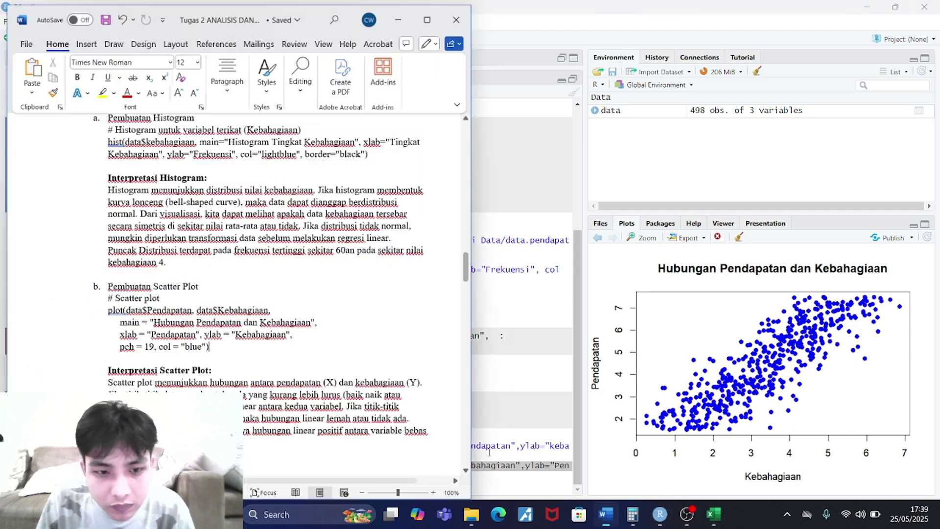
pyautogui.write('plot(data$kebahagiaan, data$pendapatan, main="Hubungan Pendapatan dan Kebahagiaan", xlab="Kebahagiaan",ylab="Pendapatan", pch=19, col="blue")')
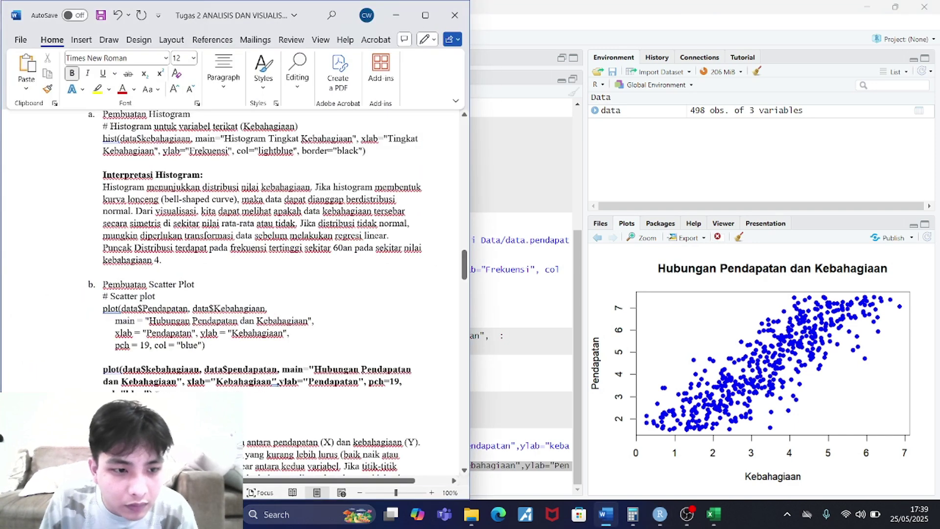
pyautogui.moveTo(108, 379); pyautogui.dragTo(104, 370)
pyautogui.hotkey('ctrl', 'b')
pyautogui.click(416, 389)
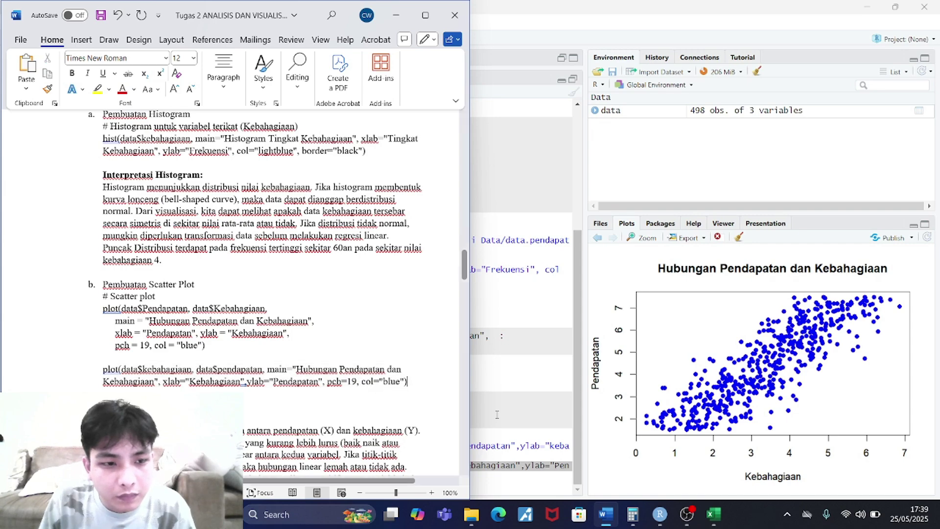
# Step: Open the Kebahagiaan–Pendapatan scatter plot for saving as an image in a floating RStudio window, and place the preview beside the Word document
pyautogui.click(591, 367)
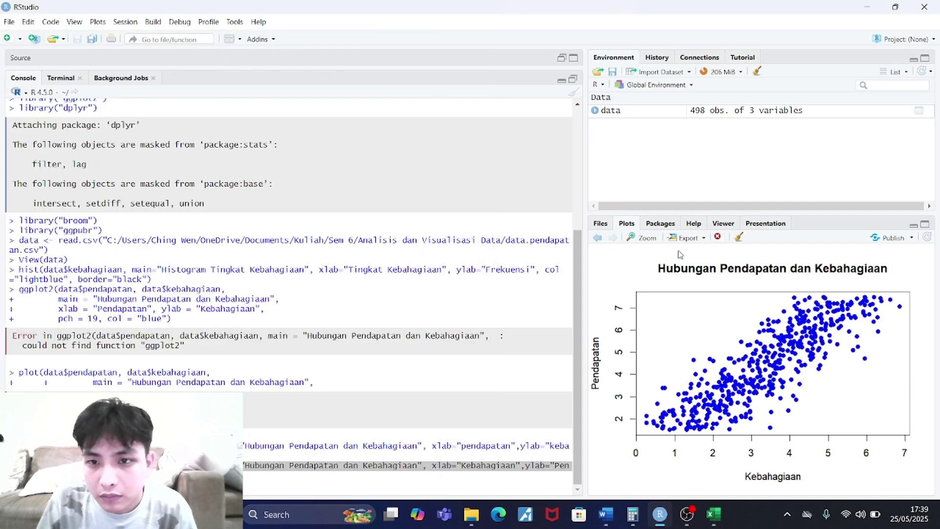
pyautogui.click(685, 239)
pyautogui.click(697, 255)
pyautogui.click(894, 7)
pyautogui.moveTo(694, 102); pyautogui.dragTo(502, 118)
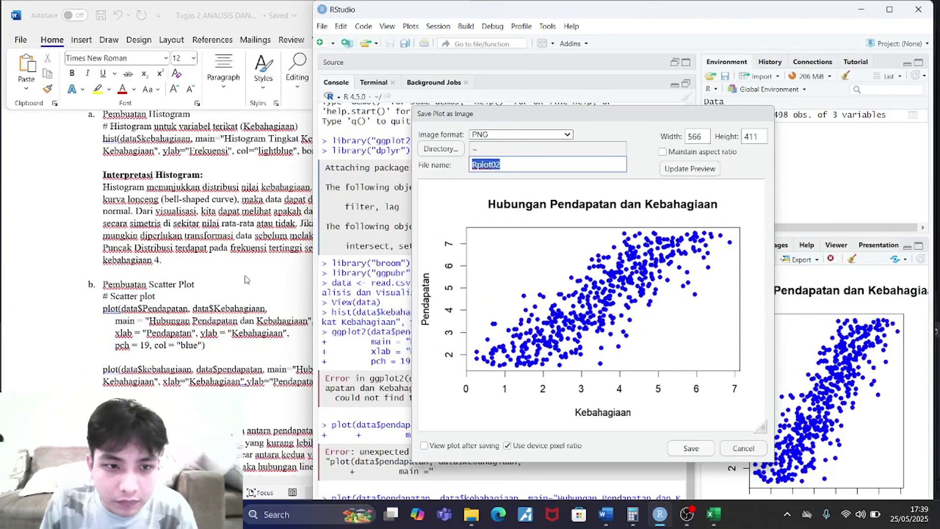
pyautogui.click(245, 276)
pyautogui.moveTo(587, 121); pyautogui.dragTo(644, 126)
# Step: Review the scatter plot code, its interpretation and the assignment questions in Word against the plot preview
pyautogui.click(231, 287)
pyautogui.scroll(-3, 231, 287)
pyautogui.scroll(1, 230, 288)
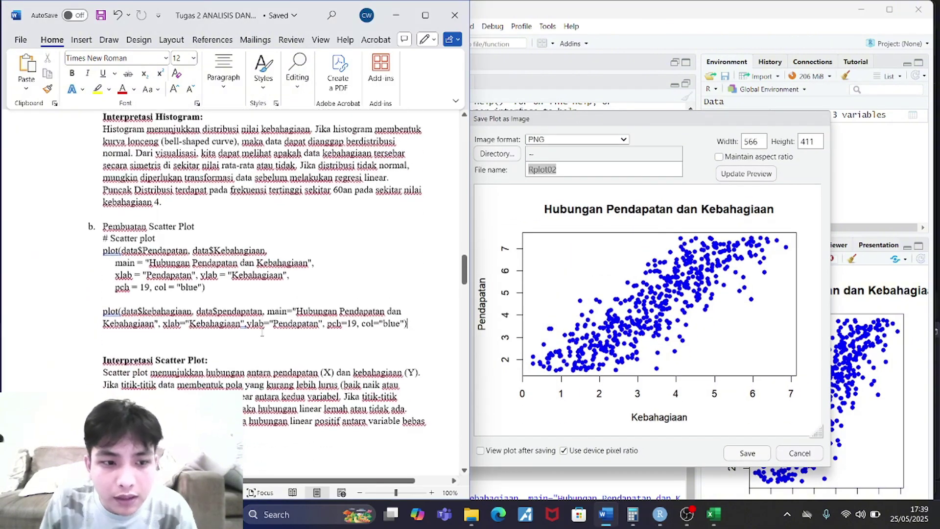
pyautogui.click(517, 222)
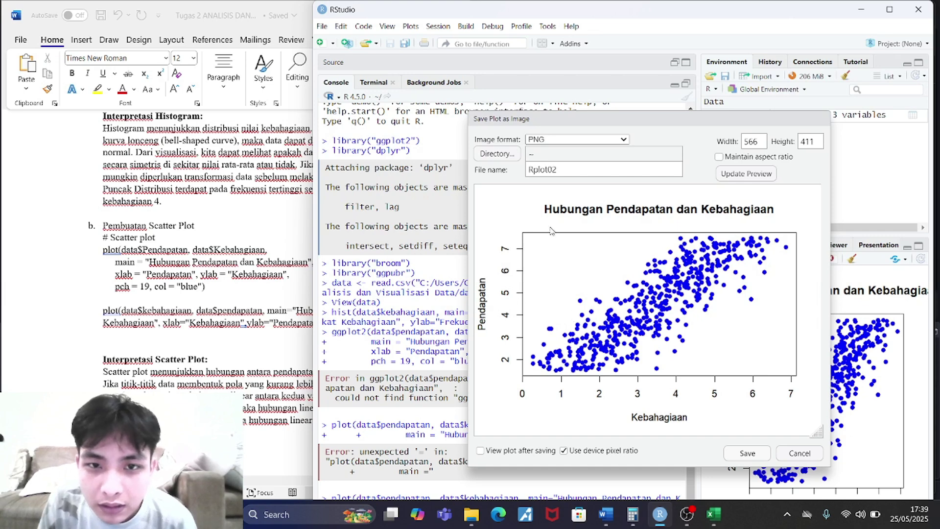
pyautogui.click(220, 14)
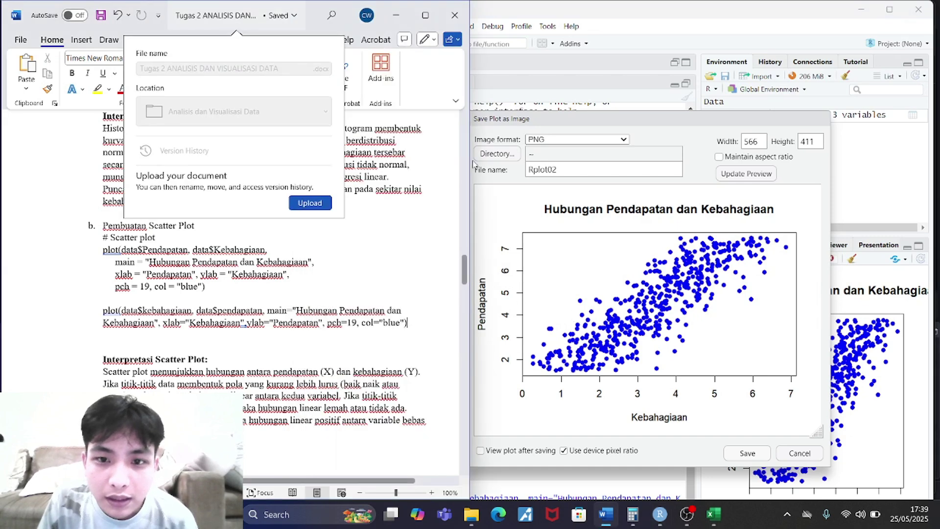
pyautogui.click(372, 246)
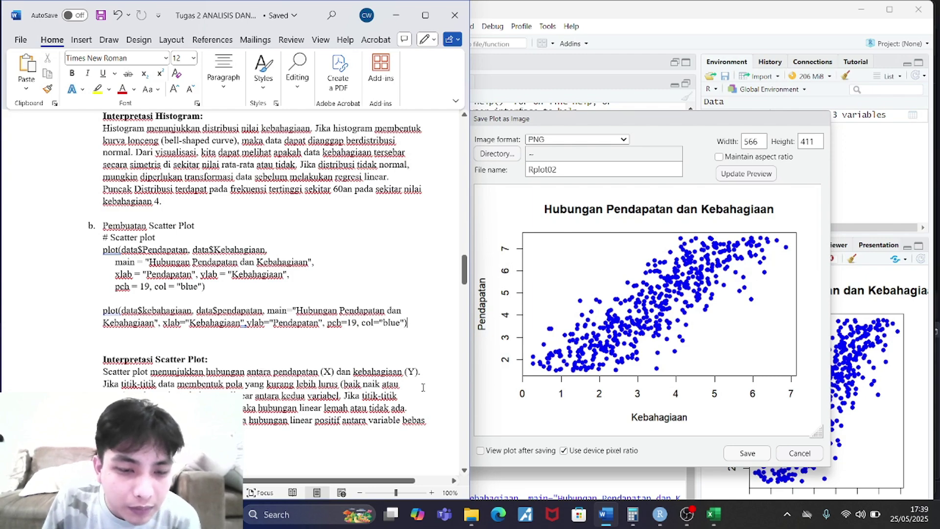
pyautogui.scroll(15, 208, 326)
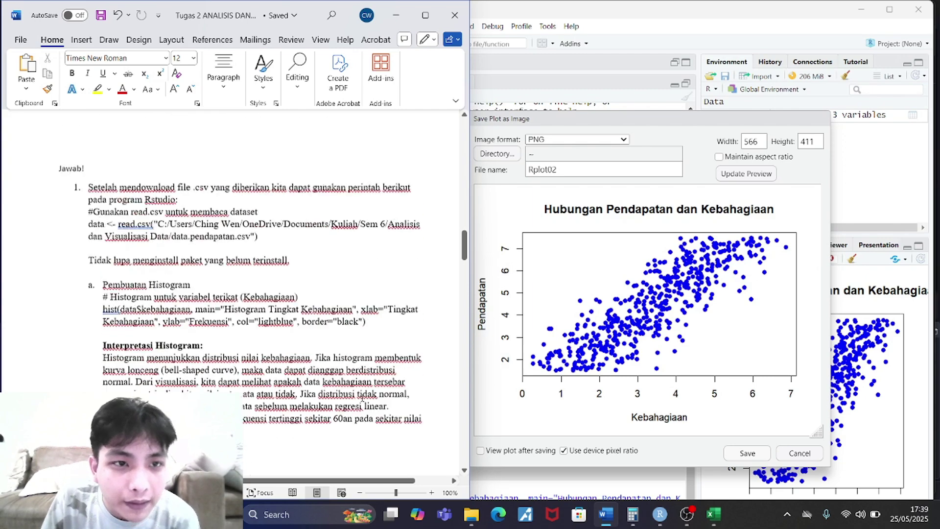
pyautogui.scroll(-15, 208, 326)
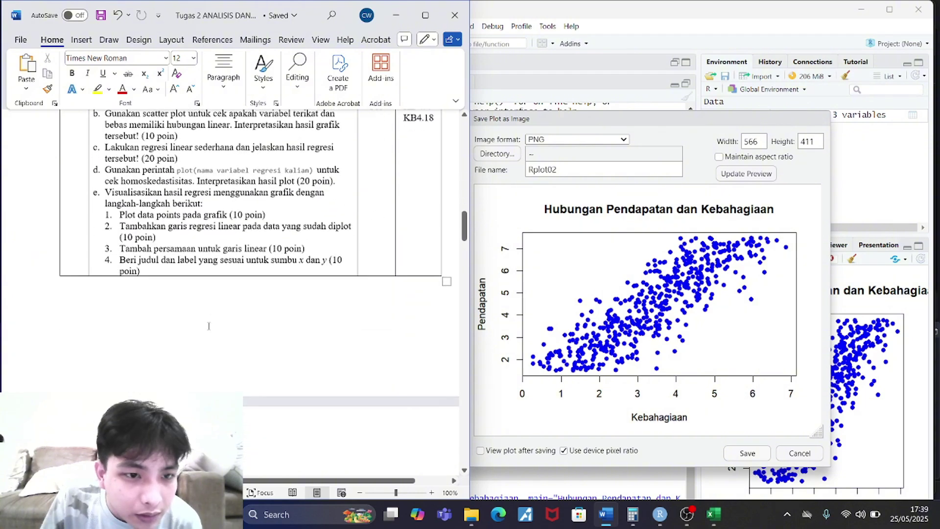
pyautogui.scroll(1, 208, 326)
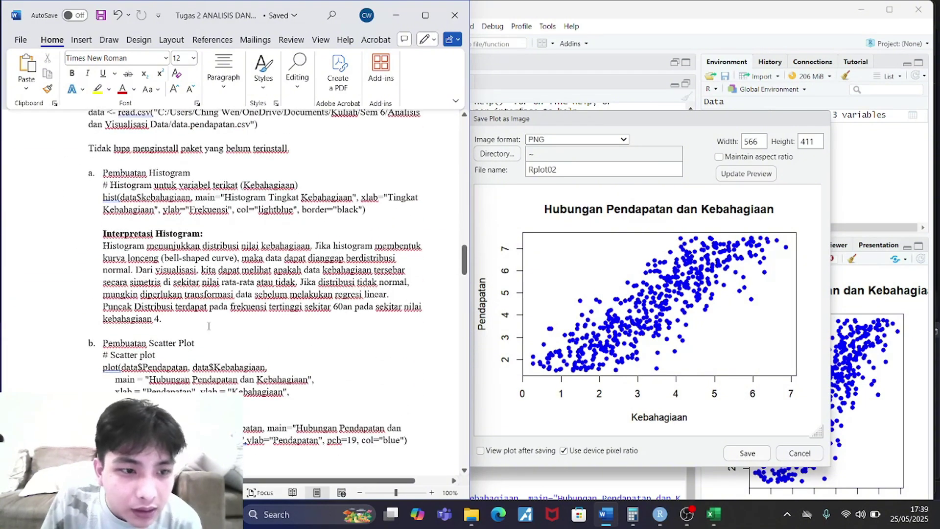
# Step: Check the scatter plot interpretation in Word against the Kebahagiaan–Pendapatan plot preview, and consult the regression question in the task list
pyautogui.scroll(-2, 208, 326)
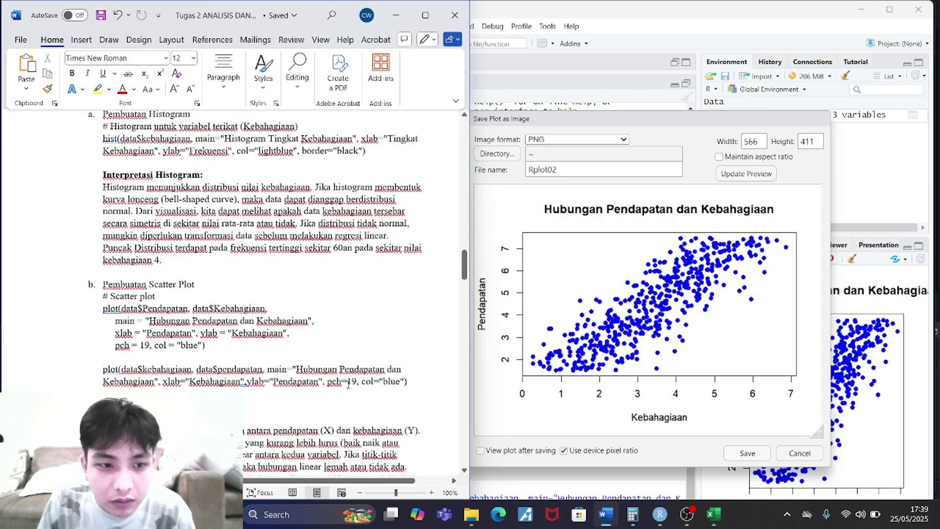
pyautogui.scroll(-2, 251, 352)
pyautogui.scroll(3, 250, 352)
pyautogui.scroll(-2, 250, 353)
pyautogui.scroll(-2, 251, 353)
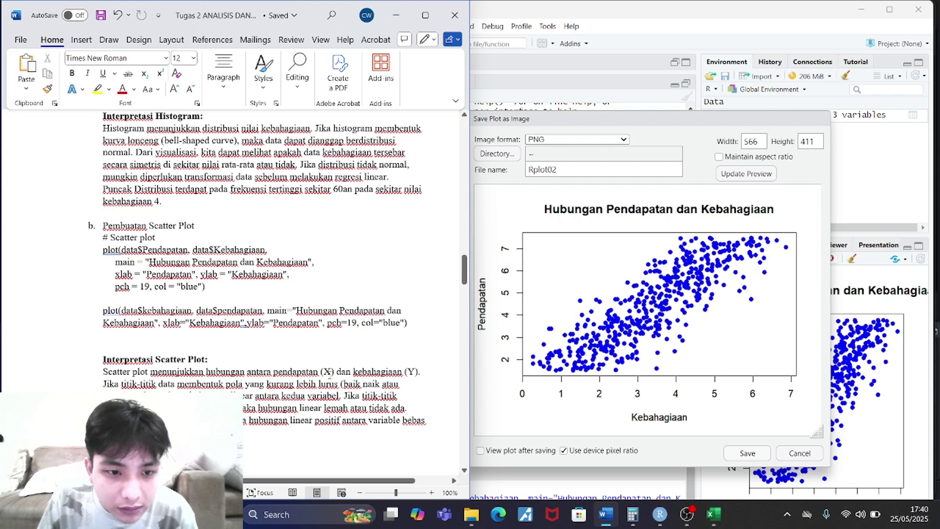
pyautogui.scroll(-1, 282, 402)
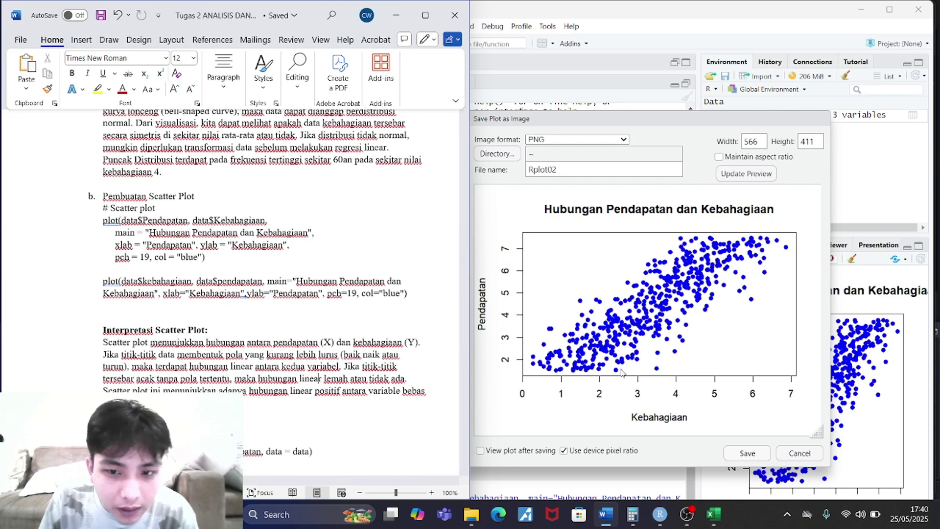
pyautogui.click(666, 406)
pyautogui.click(277, 391)
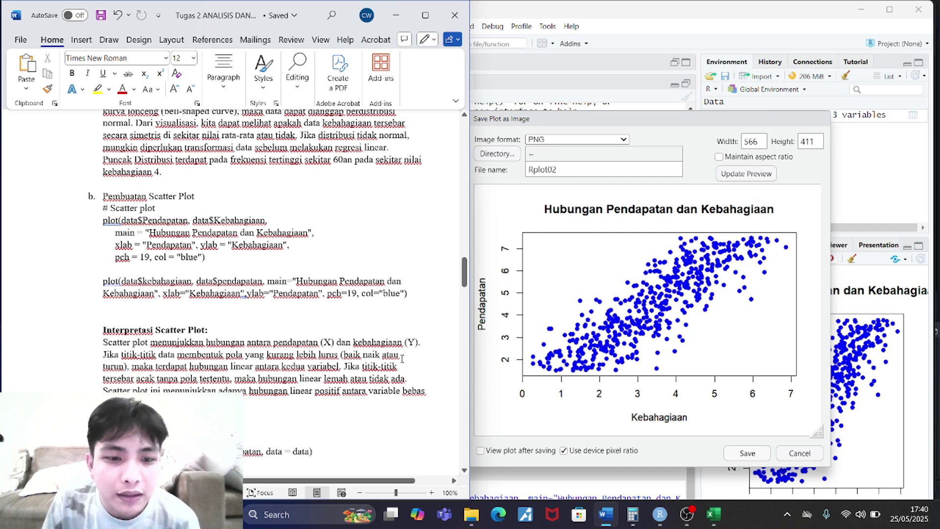
pyautogui.click(505, 311)
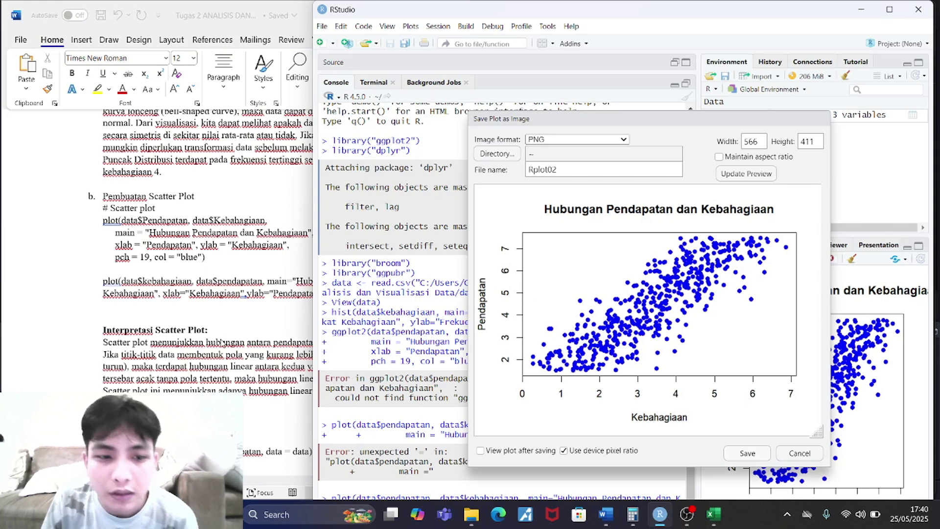
pyautogui.click(250, 323)
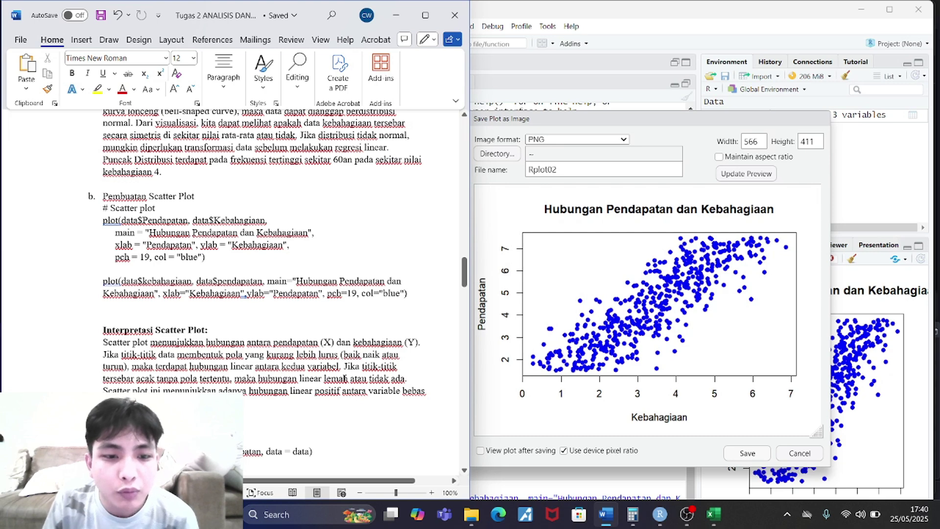
pyautogui.click(791, 308)
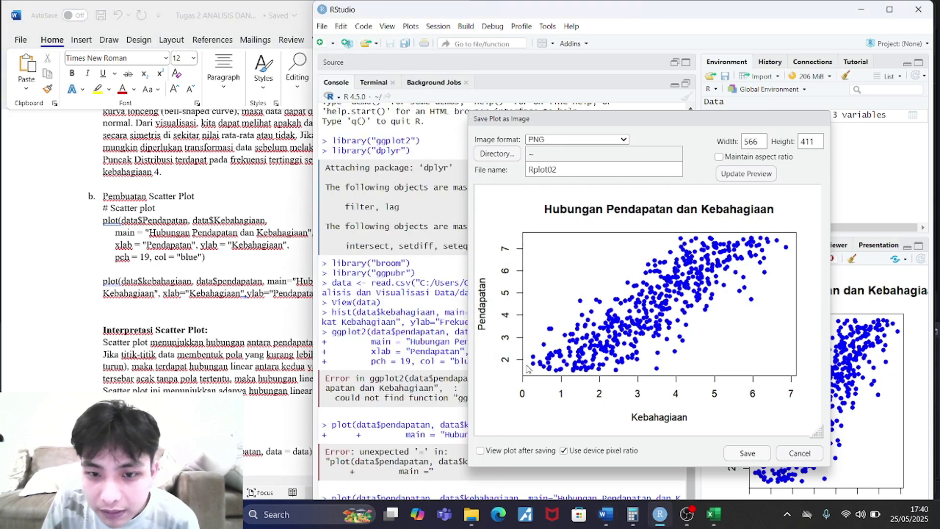
pyautogui.click(280, 422)
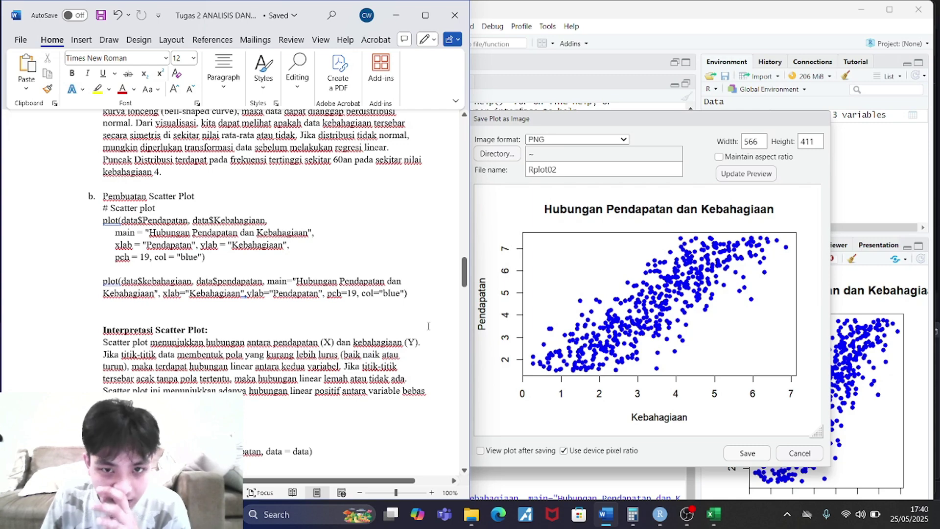
pyautogui.moveTo(465, 272); pyautogui.dragTo(464, 212)
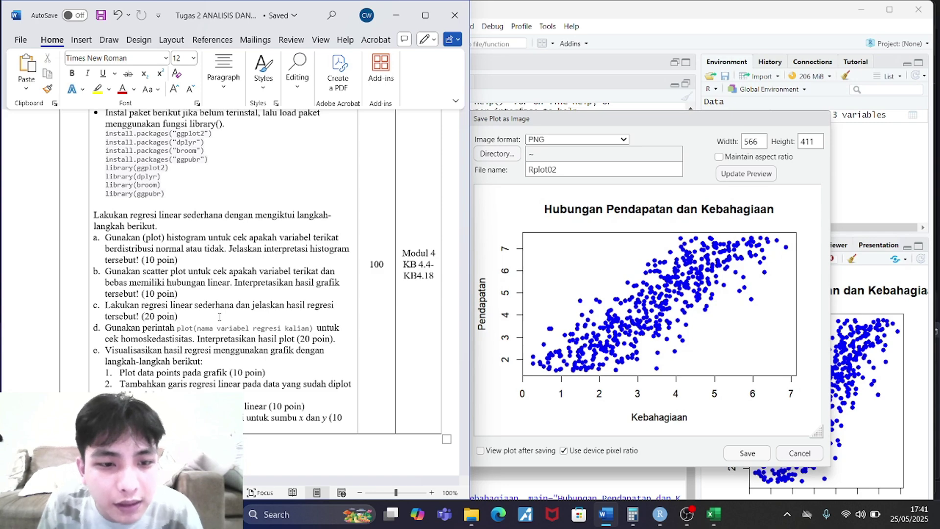
# Step: Close the plot-saving dialog and run Word's regression code in RStudio: model <- lm(kebahagiaan ~ pendapatan, data = data) and summary(model)
pyautogui.scroll(-20, 220, 316)
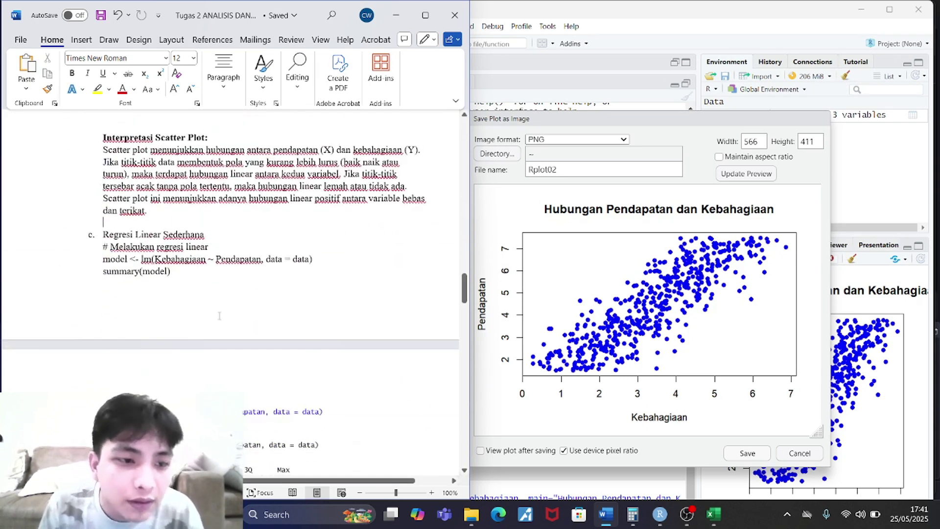
pyautogui.scroll(-1, 219, 315)
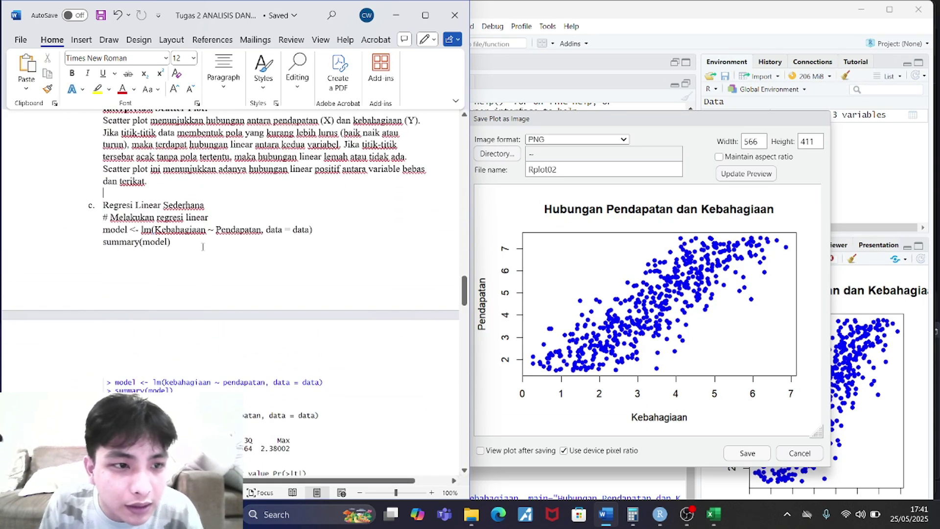
pyautogui.moveTo(174, 241); pyautogui.dragTo(103, 229)
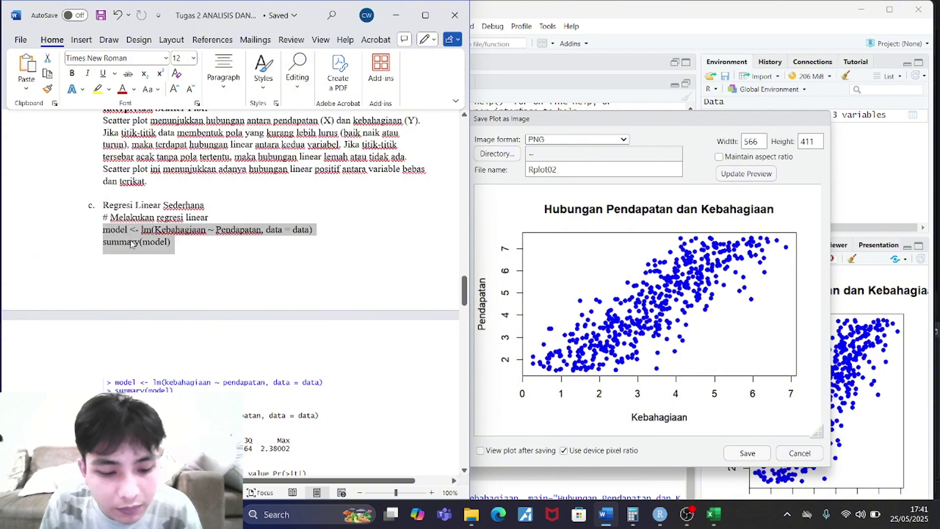
pyautogui.click(758, 115)
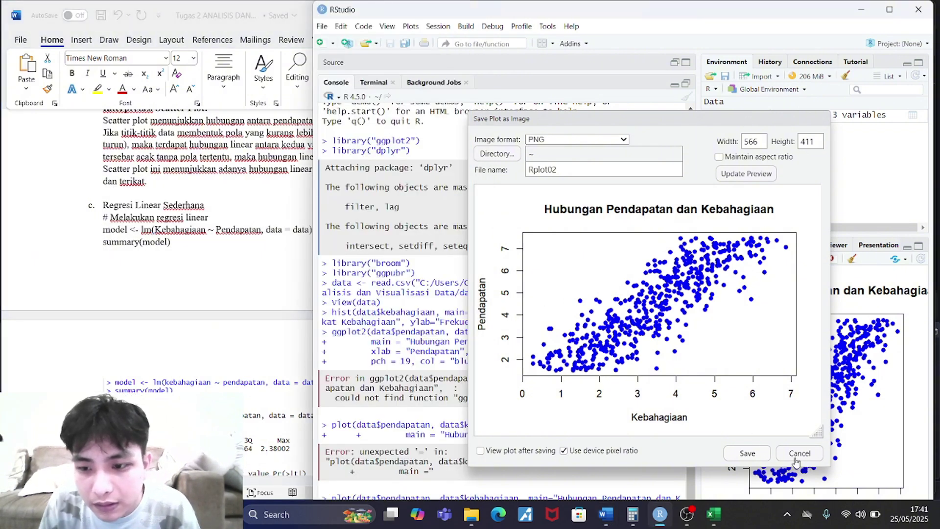
pyautogui.click(761, 453)
pyautogui.click(889, 9)
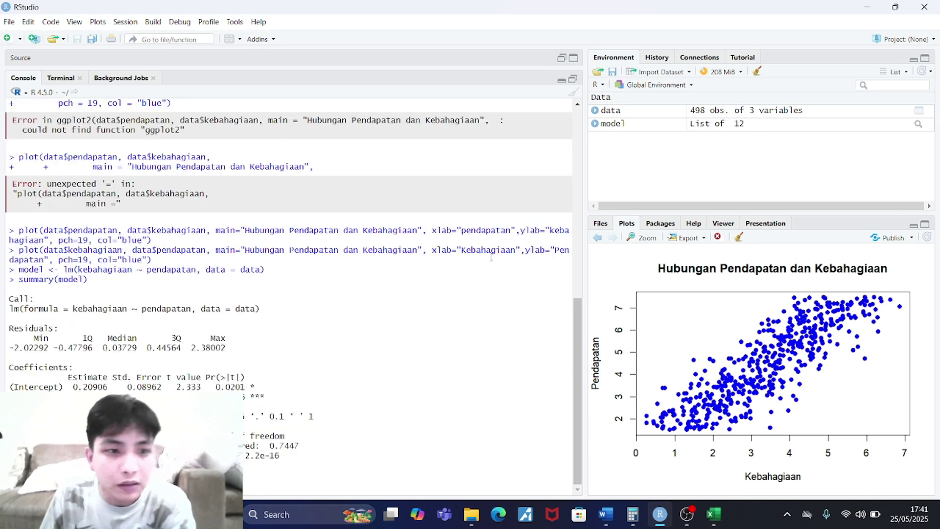
# Step: Capture the console's regression model summary as a screenshot and open it in a floating Snipping Tool window
pyautogui.click(898, 7)
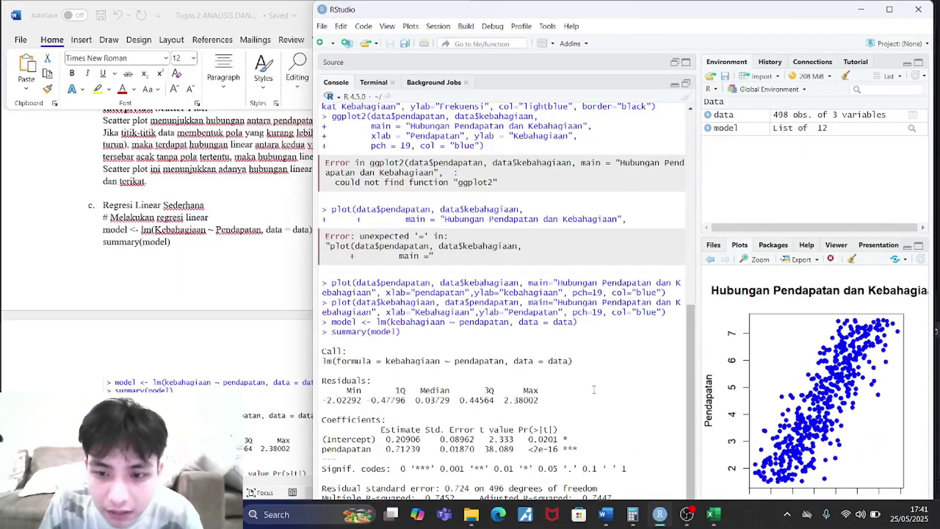
pyautogui.click(890, 9)
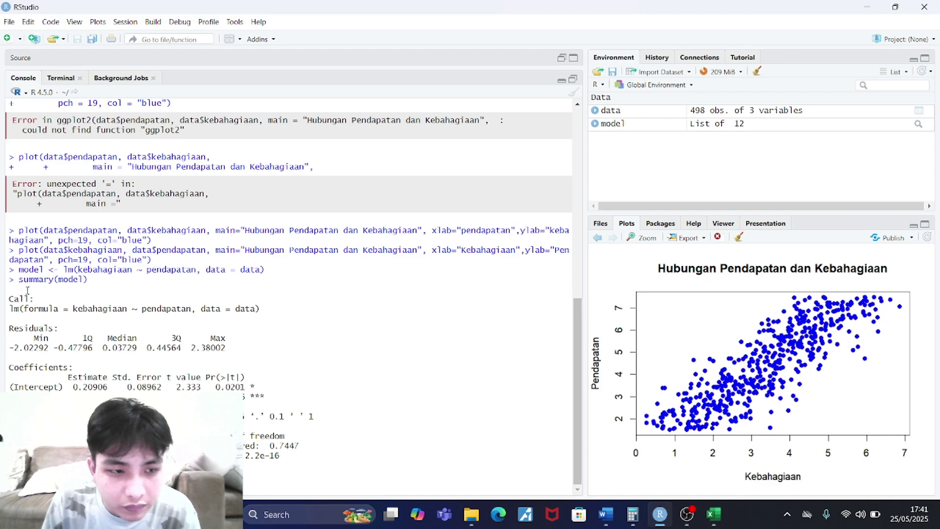
pyautogui.press('super+shift+s')
pyautogui.moveTo(3, 264); pyautogui.dragTo(569, 492)
pyautogui.moveTo(604, 519)
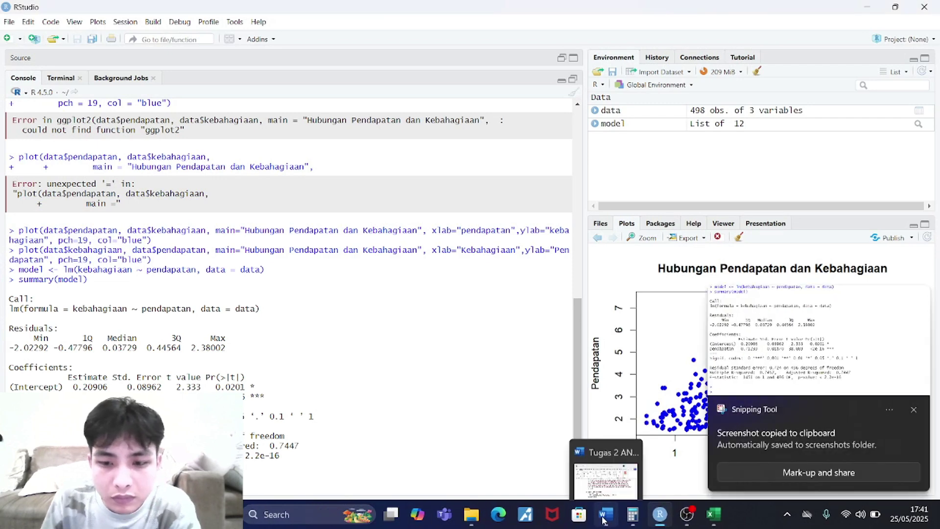
pyautogui.click(818, 472)
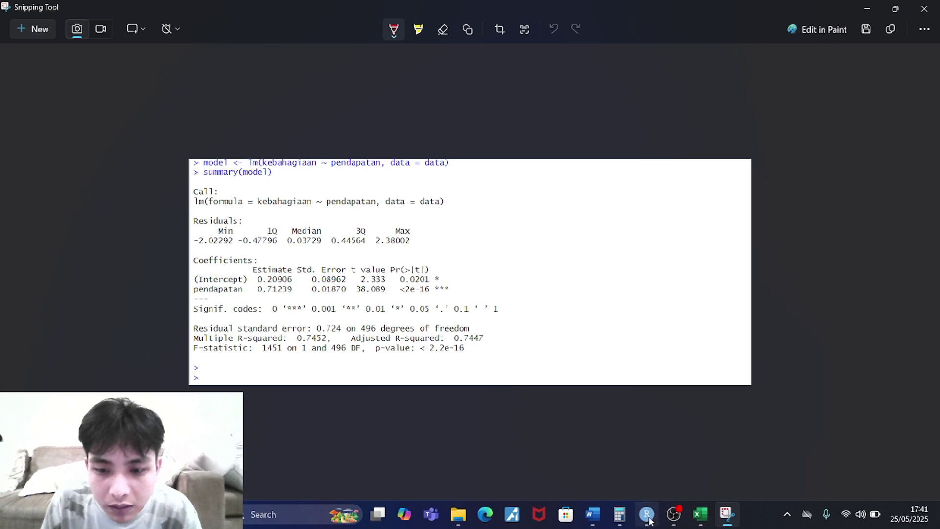
pyautogui.click(895, 8)
pyautogui.moveTo(703, 179); pyautogui.dragTo(746, 83)
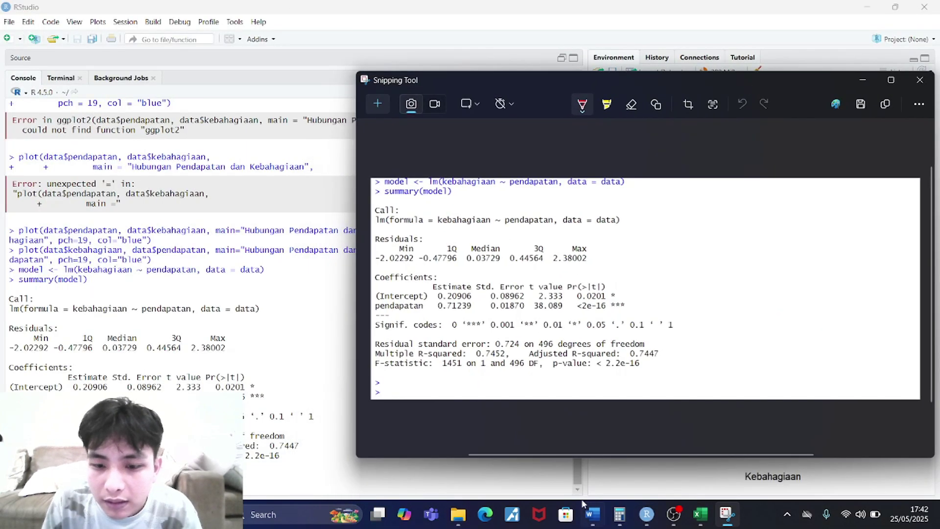
# Step: Bring the Word document to its regression output and place the captured model summary beside it
pyautogui.click(592, 514)
pyautogui.scroll(-5, 314, 390)
pyautogui.scroll(-3, 313, 390)
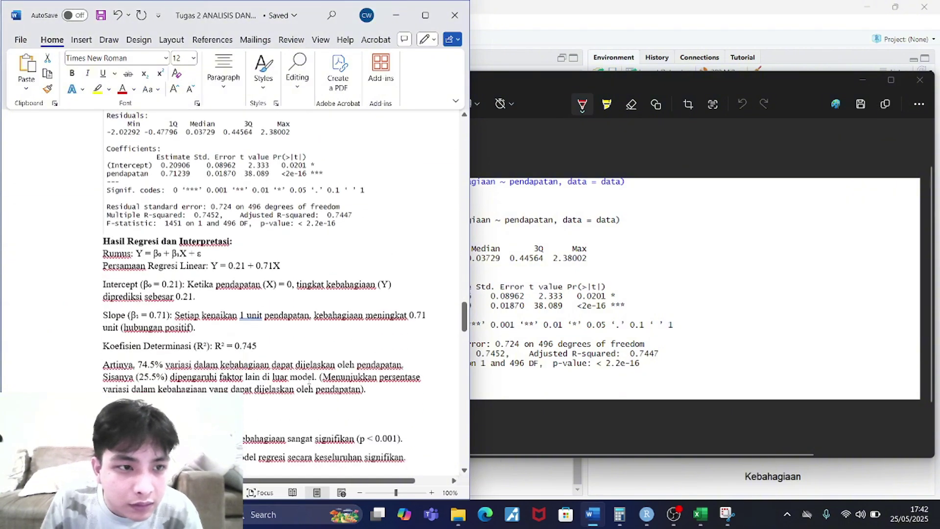
pyautogui.scroll(6, 314, 390)
pyautogui.click(475, 264)
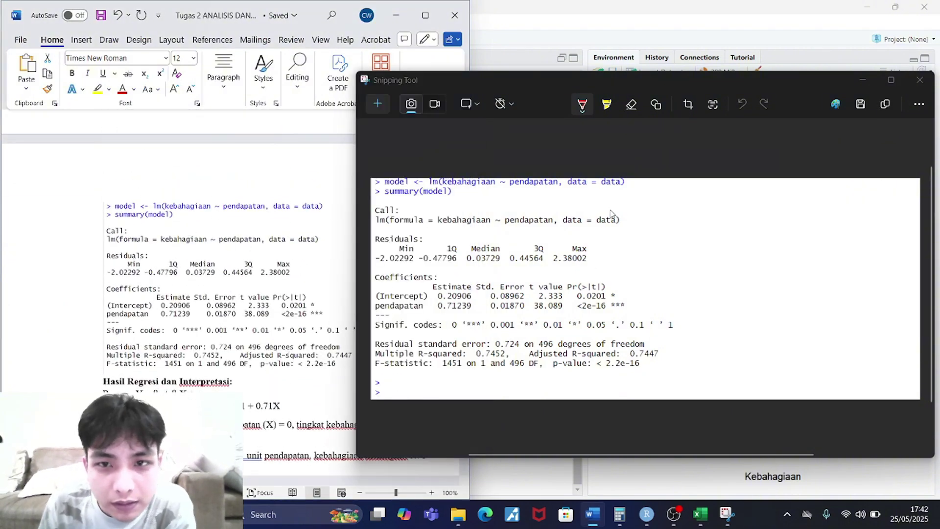
pyautogui.moveTo(785, 82); pyautogui.dragTo(830, 65)
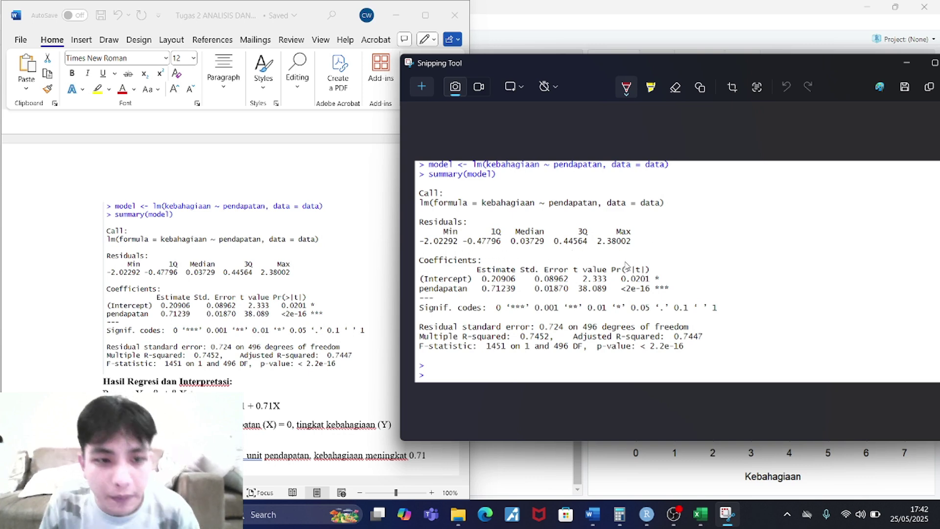
# Step: Examine the regression output, the formula, the fitted equation and the intercept and slope explanations in the Word document
pyautogui.click(356, 394)
pyautogui.click(315, 344)
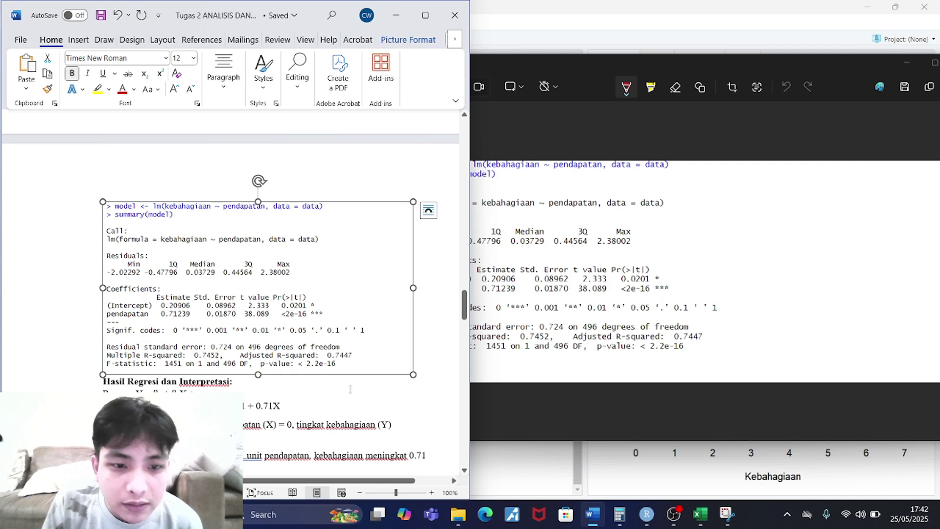
pyautogui.click(349, 389)
pyautogui.scroll(-2, 349, 389)
pyautogui.scroll(-2, 349, 389)
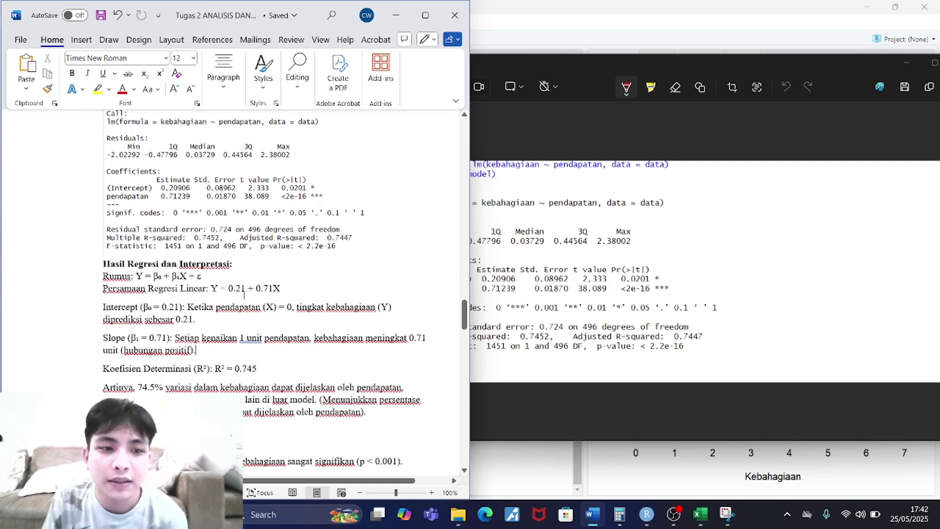
pyautogui.scroll(2, 242, 295)
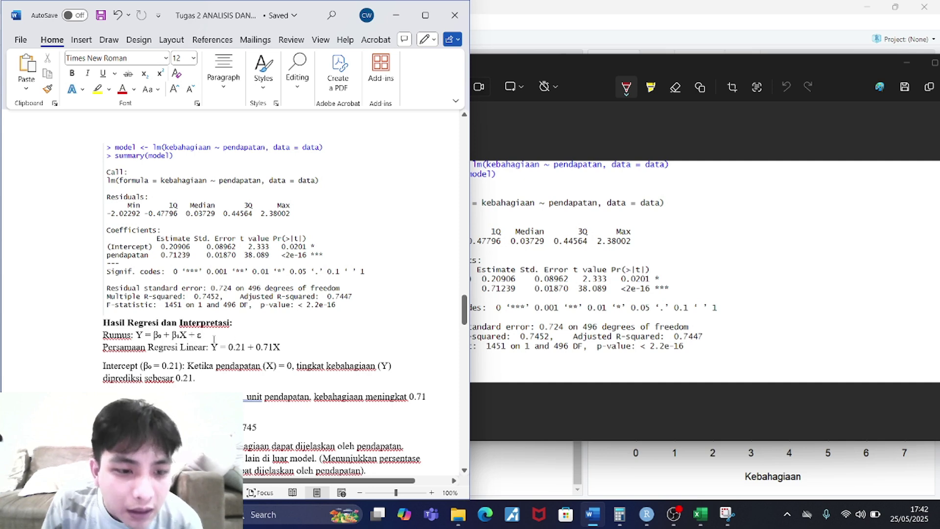
pyautogui.moveTo(202, 335); pyautogui.dragTo(189, 335)
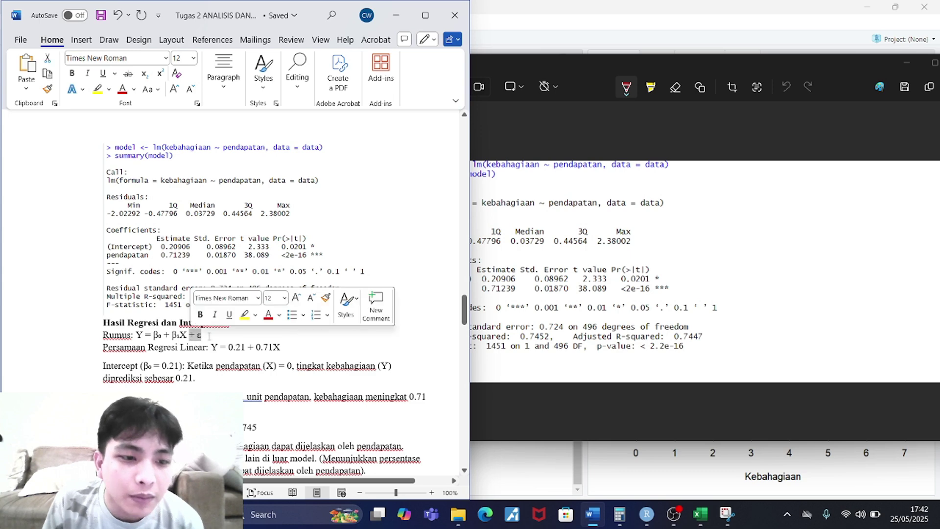
pyautogui.click(214, 338)
pyautogui.scroll(-1, 215, 347)
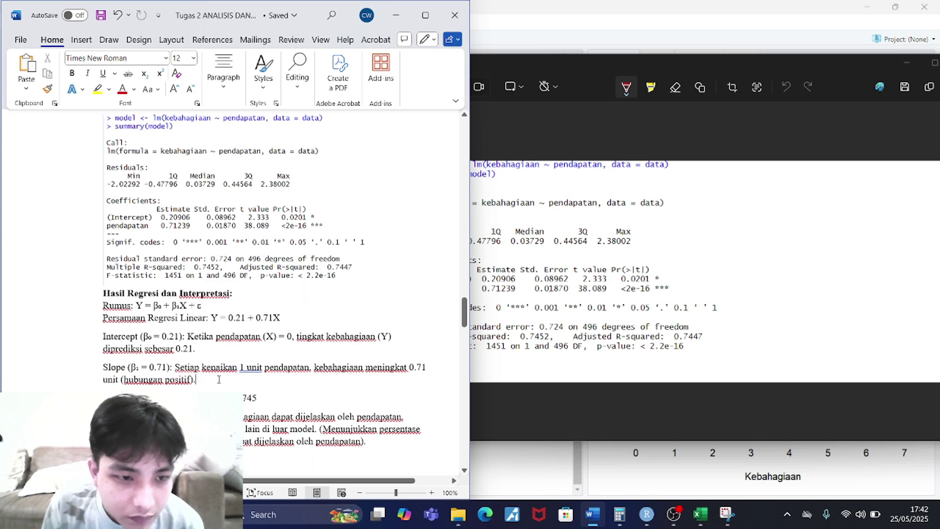
pyautogui.scroll(-1, 219, 379)
# Step: Move the captured summary farther off the Word text, and try marking the intercept estimate with the red pen
pyautogui.click(473, 295)
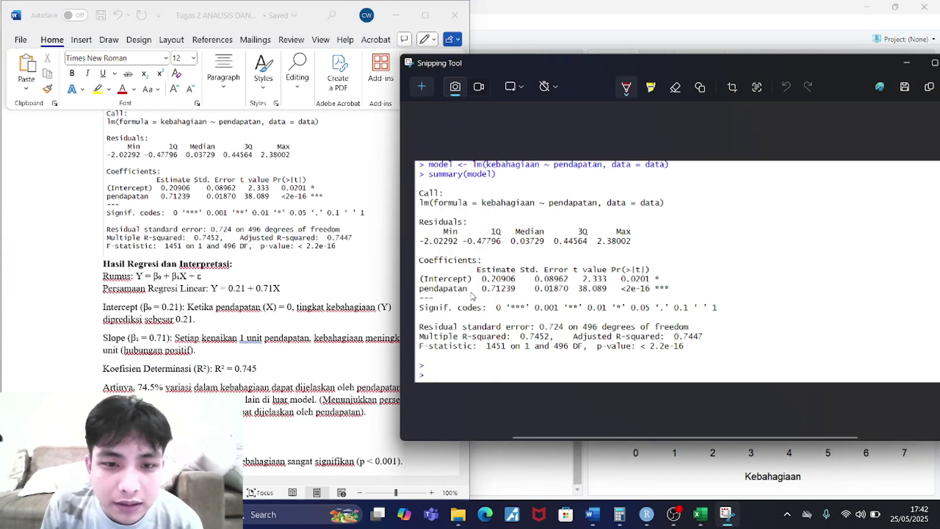
pyautogui.moveTo(552, 61); pyautogui.dragTo(574, 50)
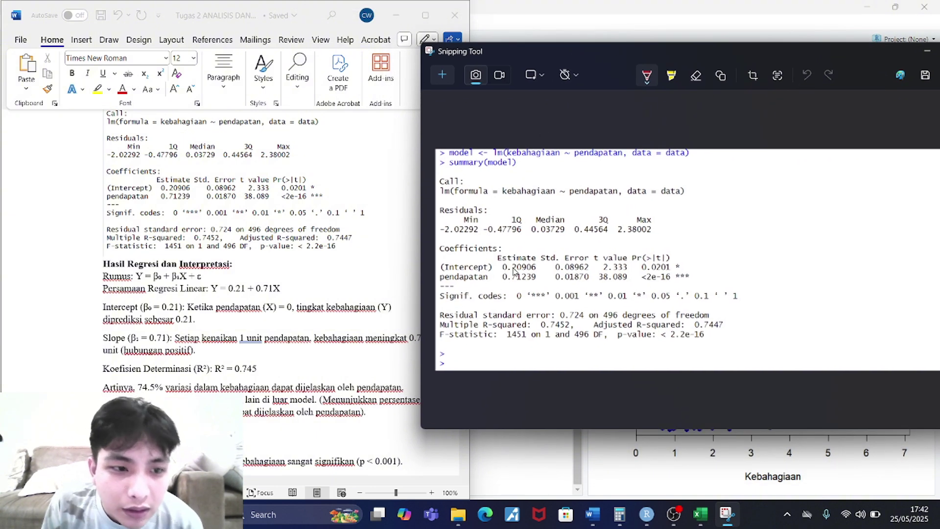
pyautogui.moveTo(512, 267); pyautogui.dragTo(528, 267)
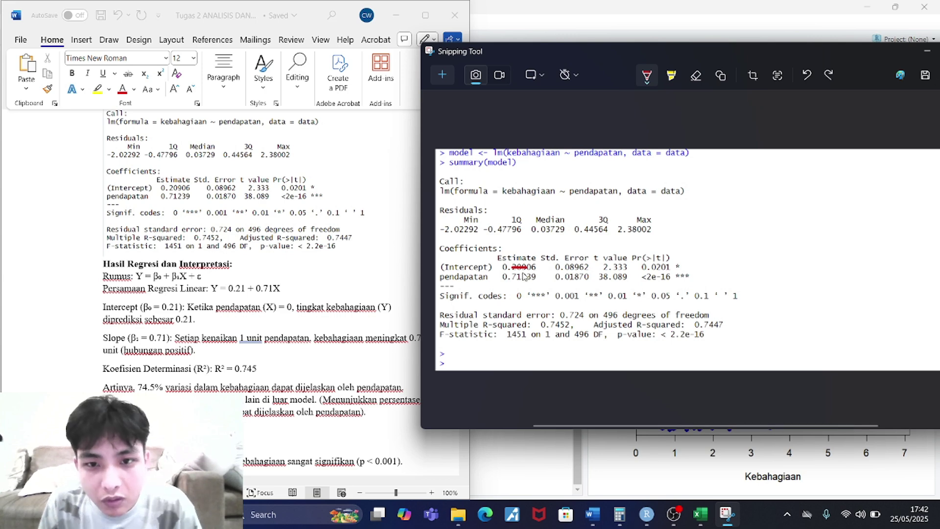
pyautogui.hotkey('ctrl', 'z')
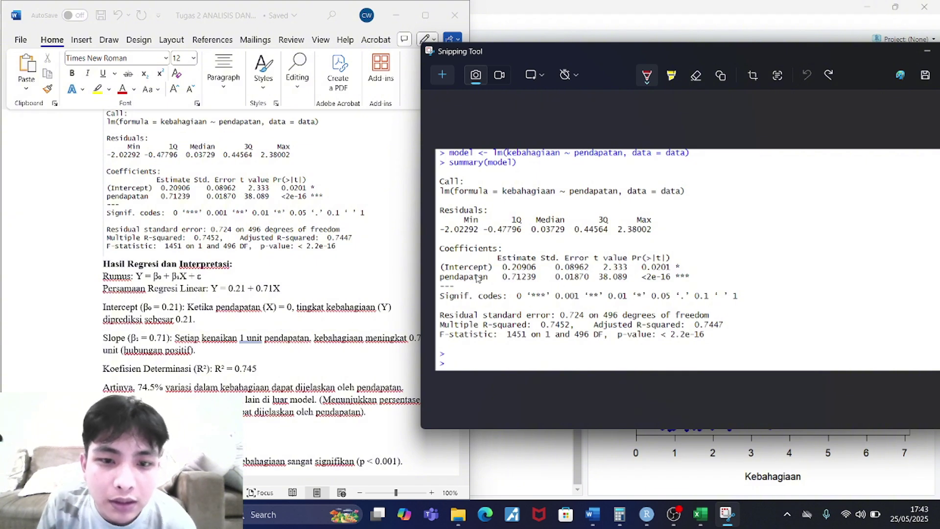
# Step: Compare the pendapatan coefficient in the captured summary with the slope interpretation in Word
pyautogui.click(228, 356)
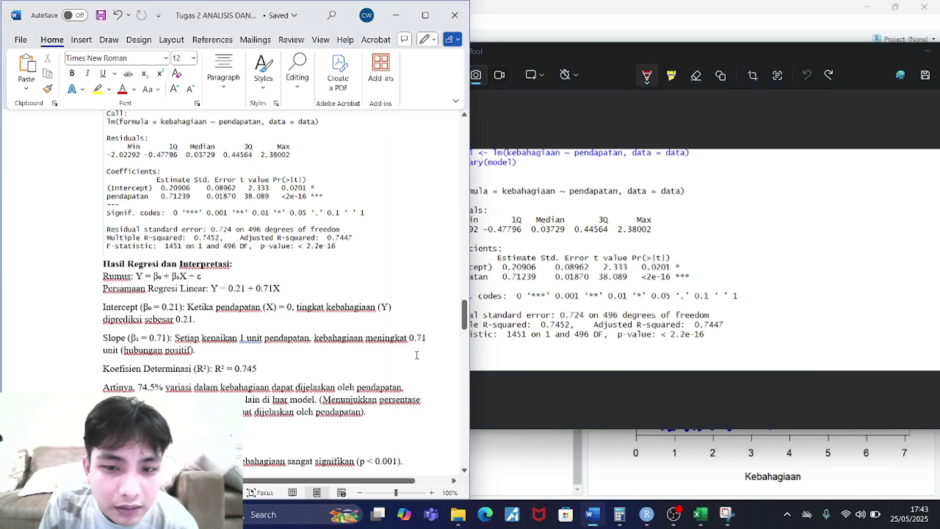
pyautogui.click(564, 327)
pyautogui.click(313, 347)
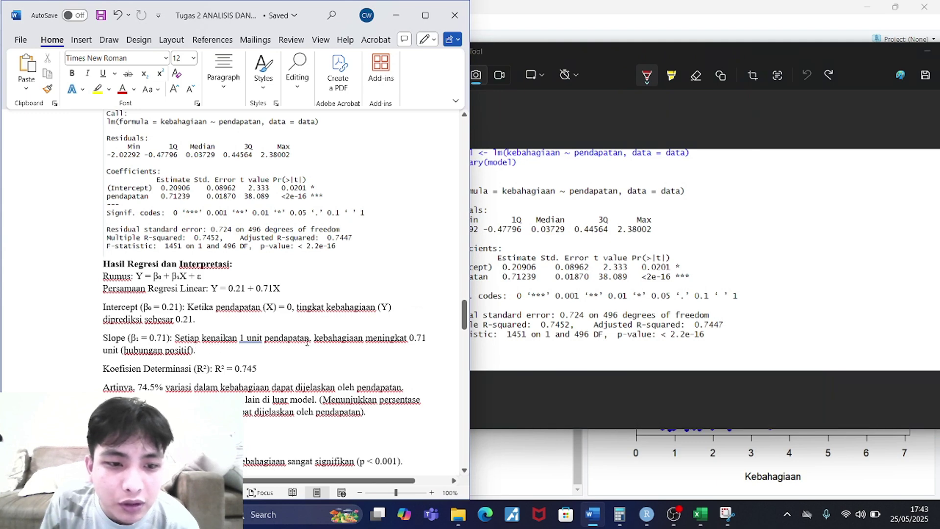
pyautogui.click(520, 288)
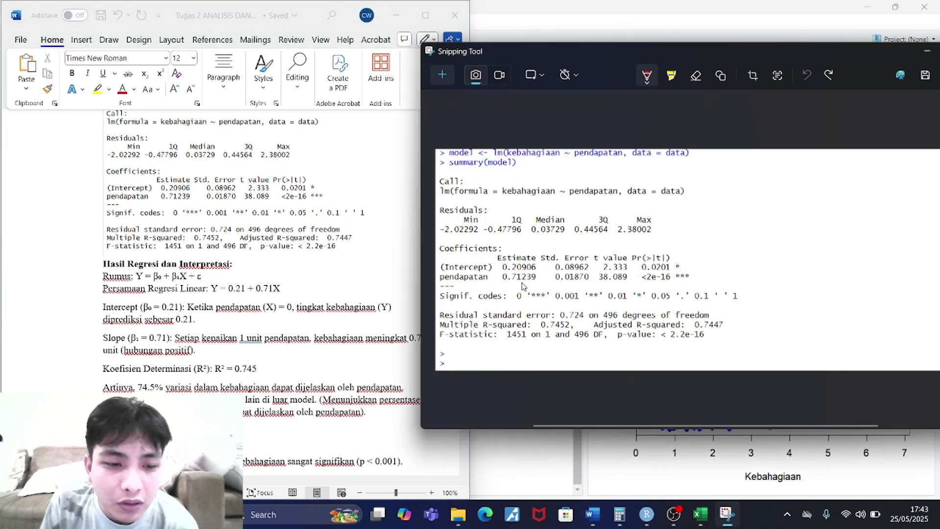
pyautogui.click(300, 364)
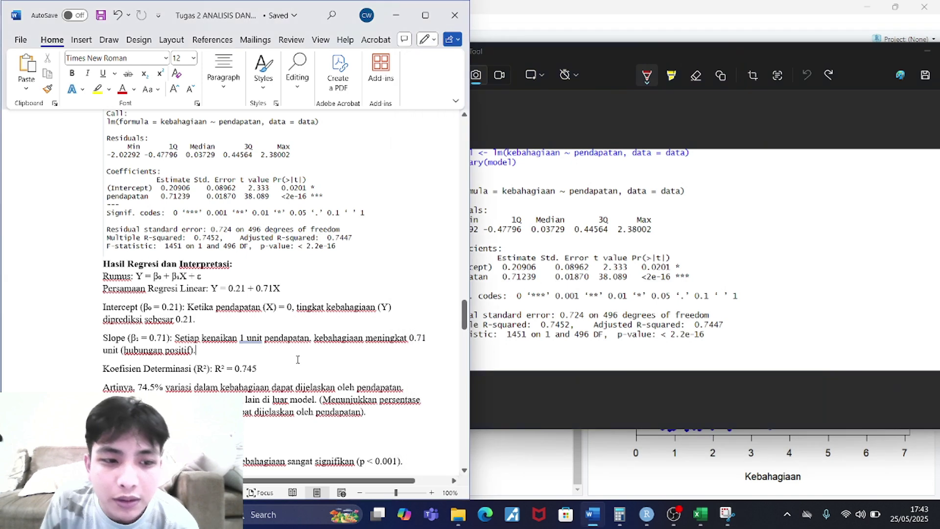
# Step: Move the captured model summary clear of the Word text and bring the Koefisien Determinasi (R²) section into view
pyautogui.scroll(3, 365, 345)
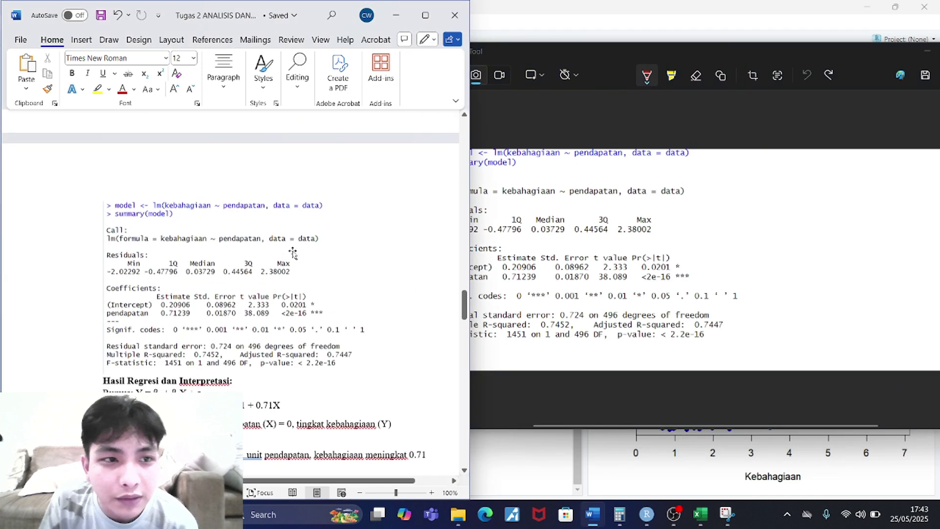
pyautogui.scroll(-4, 321, 268)
pyautogui.click(578, 51)
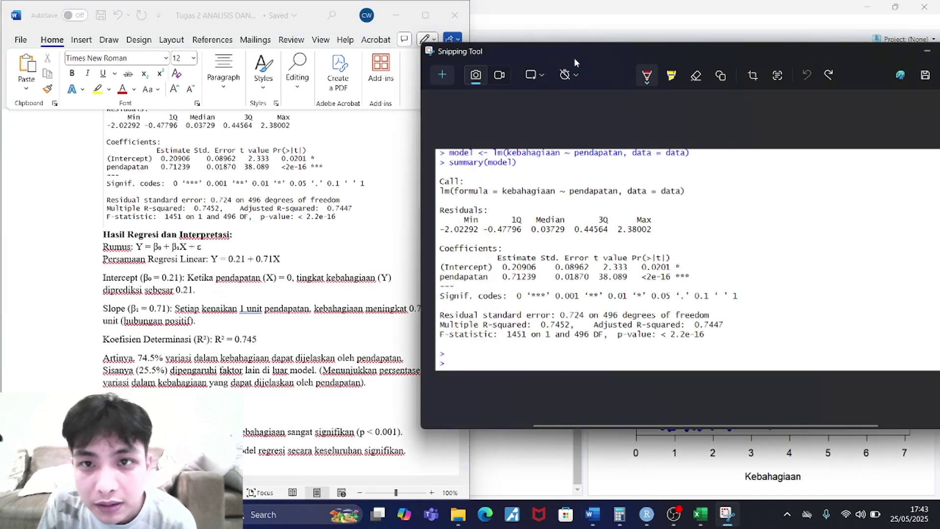
pyautogui.moveTo(588, 55); pyautogui.dragTo(639, 49)
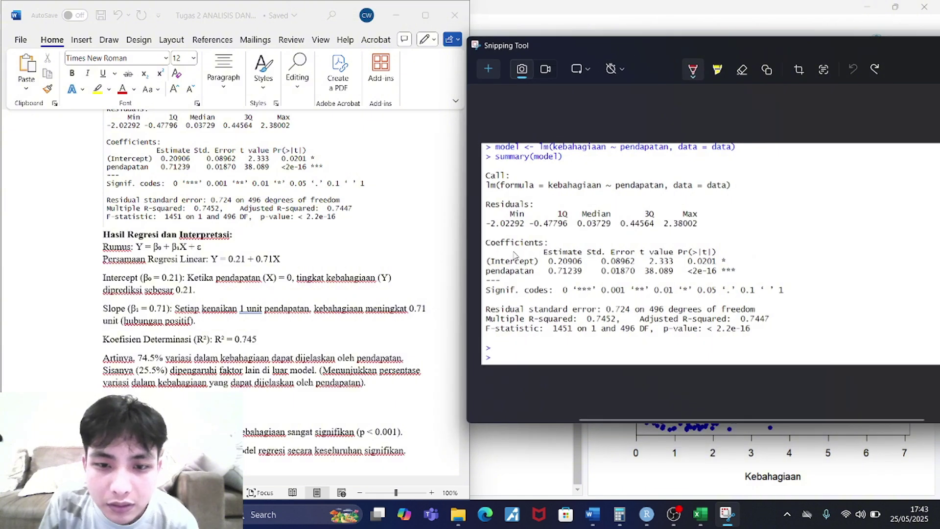
pyautogui.click(316, 337)
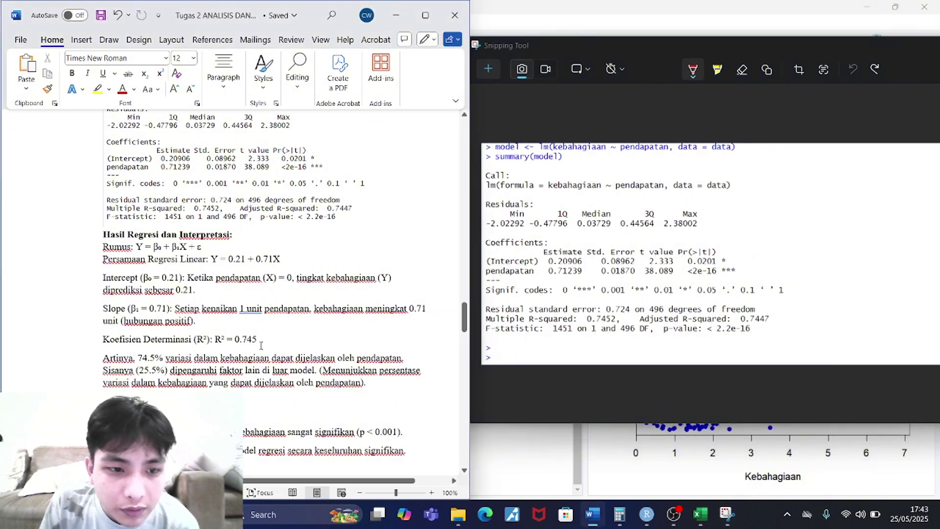
pyautogui.scroll(1, 261, 346)
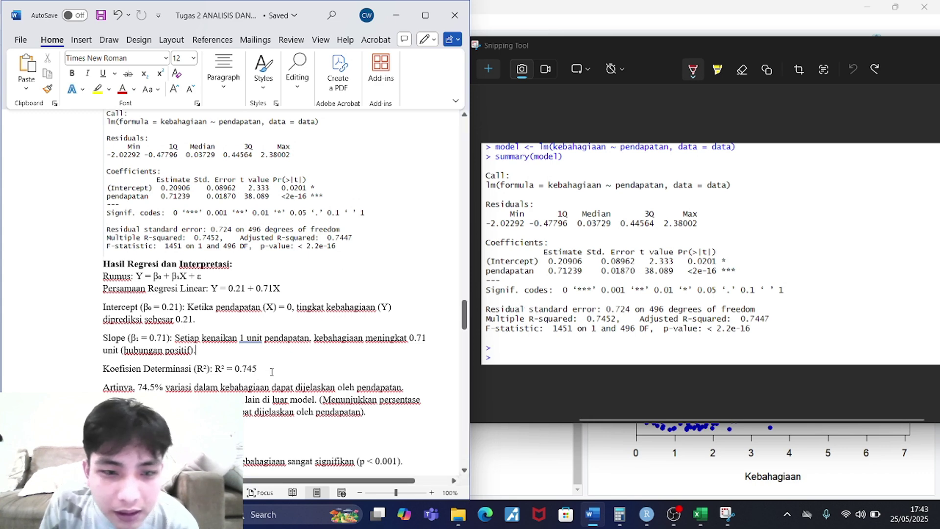
# Step: Try marking the Multiple R-squared and Adjusted R-squared labels in the captured summary with the red pen, and undo both strokes
pyautogui.click(563, 322)
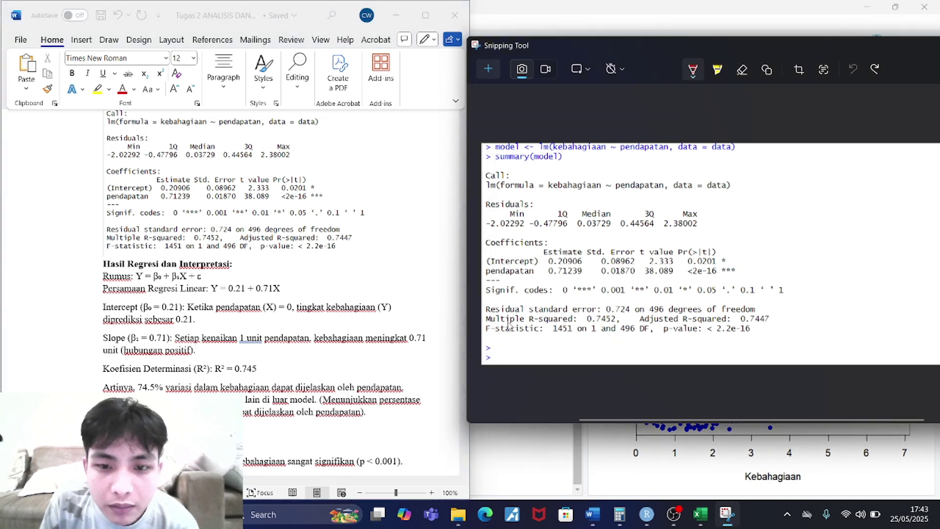
pyautogui.moveTo(486, 319); pyautogui.dragTo(574, 318)
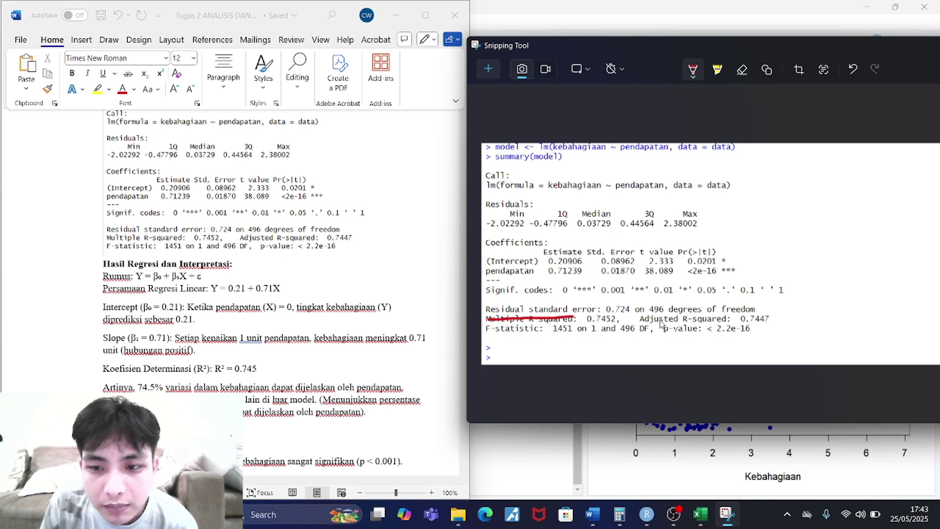
pyautogui.moveTo(641, 317); pyautogui.dragTo(717, 310)
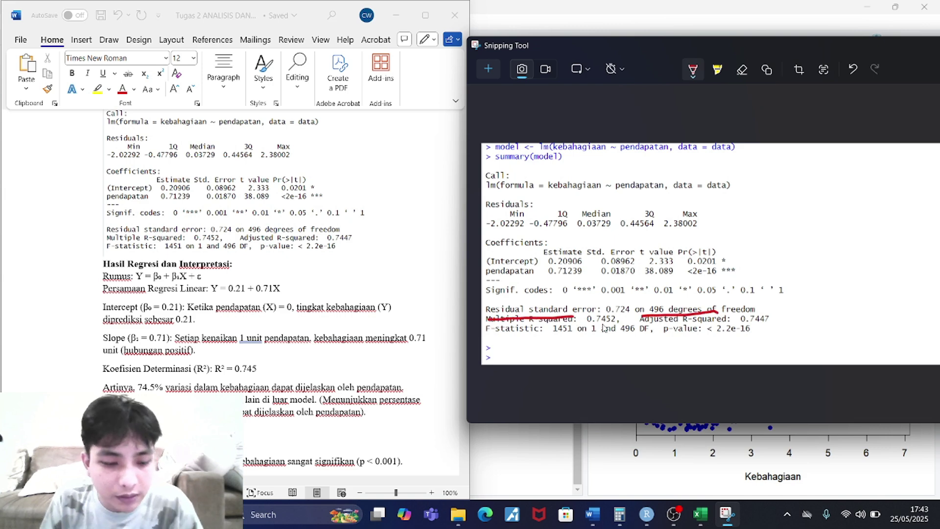
pyautogui.hotkey('ctrl', 'z')
pyautogui.hotkey('ctrl', 'z')
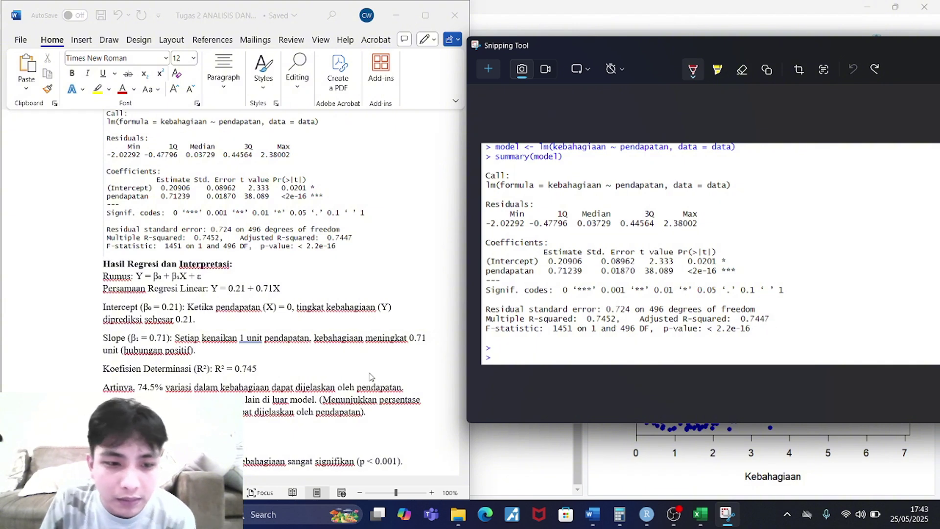
# Step: Read the R² explanation and Signifikansi Statistik section in Word, and compare the pendapatan p-value with the captured summary
pyautogui.click(296, 367)
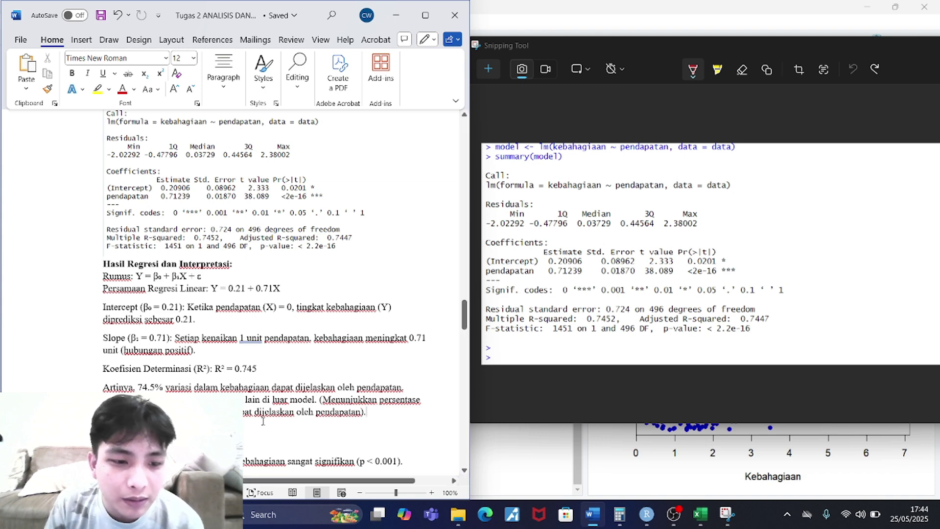
pyautogui.scroll(-2, 292, 420)
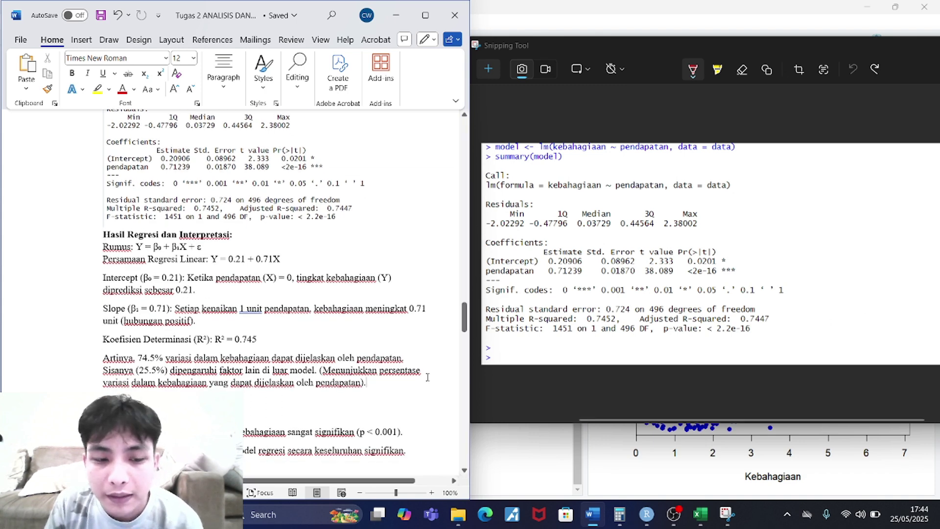
pyautogui.scroll(-1, 427, 377)
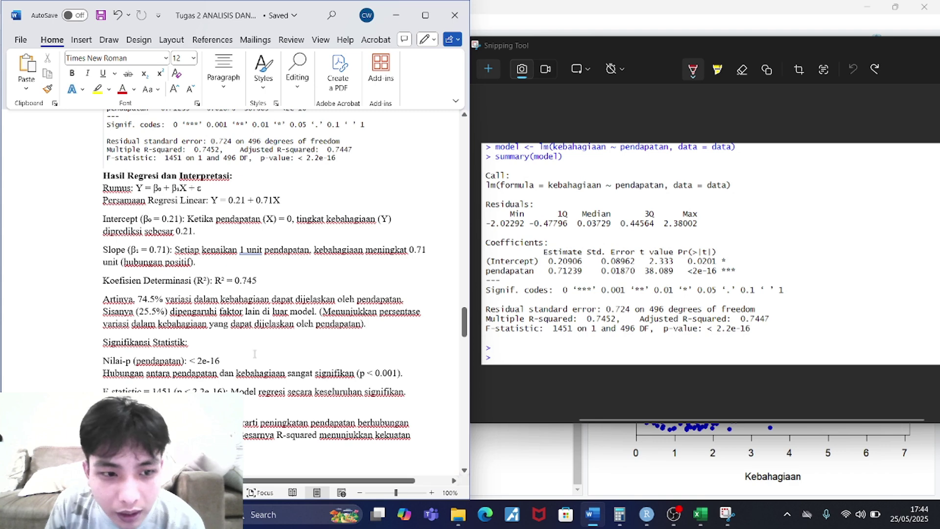
pyautogui.click(708, 278)
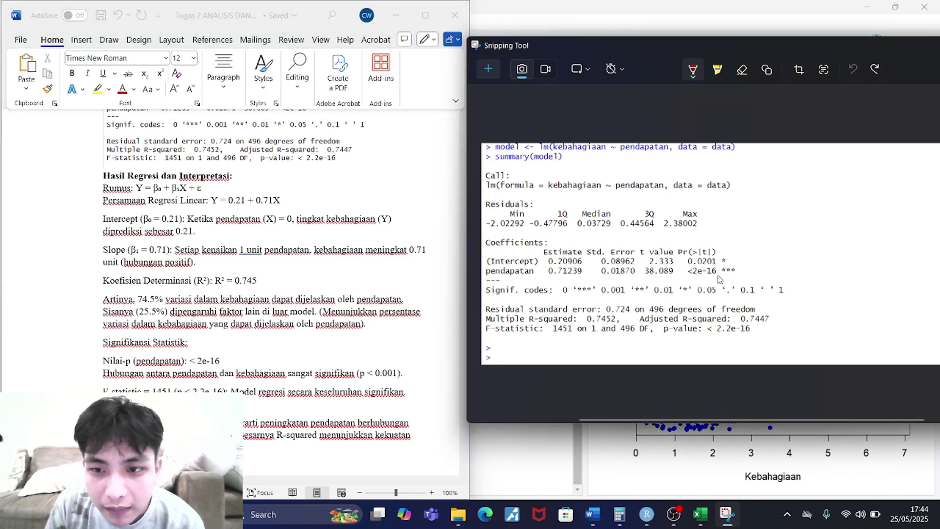
pyautogui.scroll(-1, 259, 367)
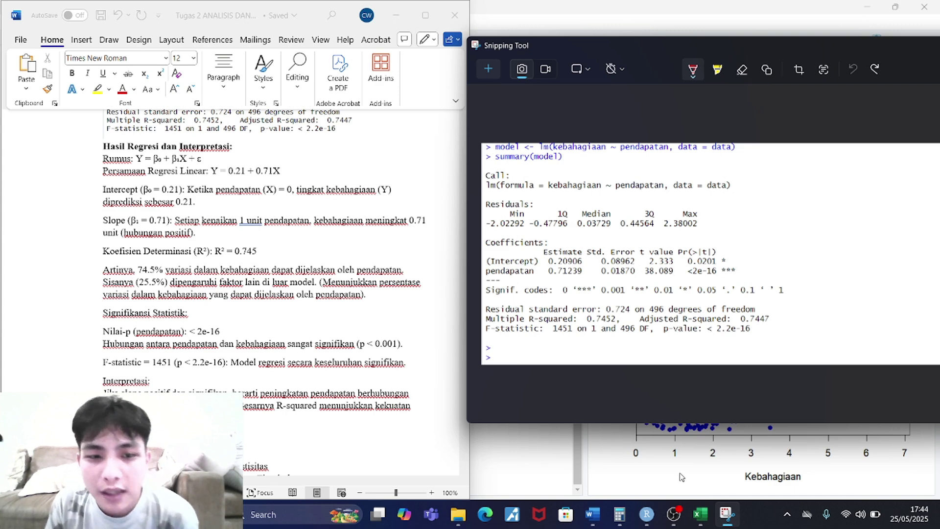
# Step: Switch to the Data_pendapatan workbook in Excel, look over its pendapatan and kebahagiaan columns, and close it
pyautogui.click(700, 514)
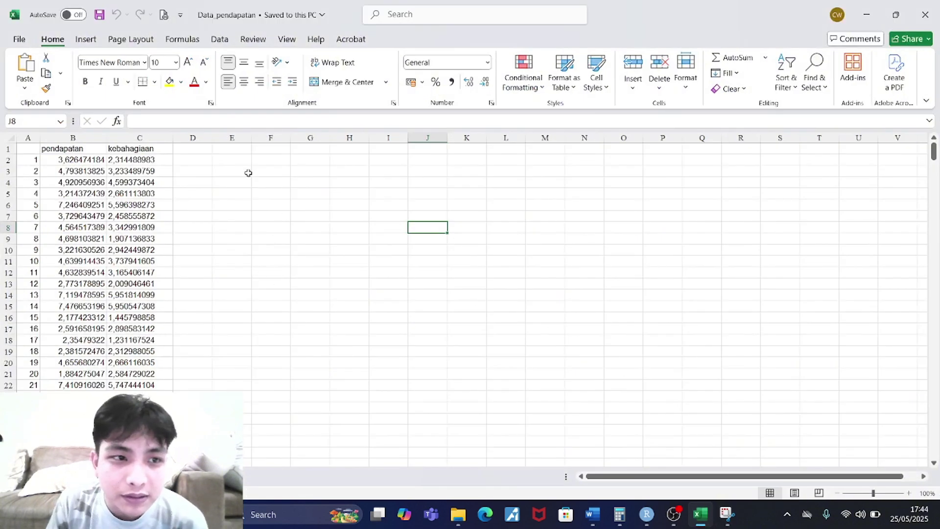
pyautogui.click(230, 162)
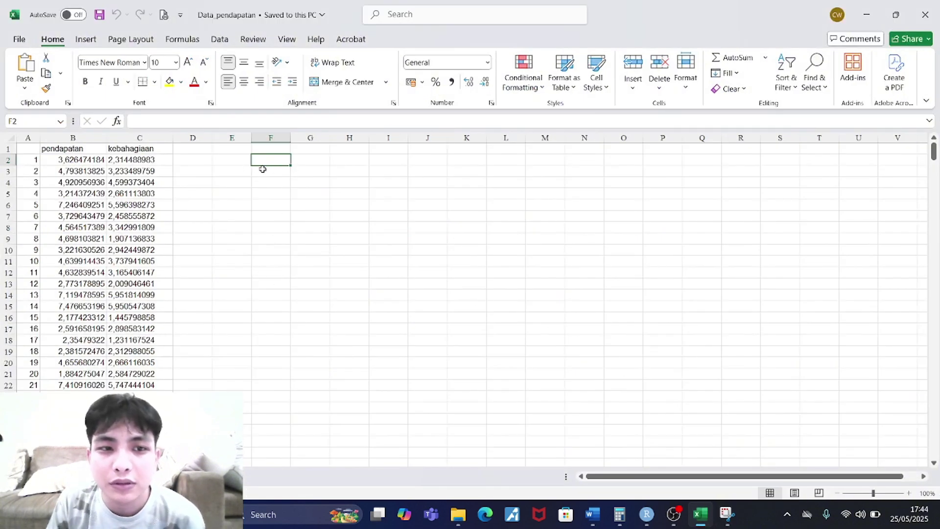
pyautogui.click(925, 15)
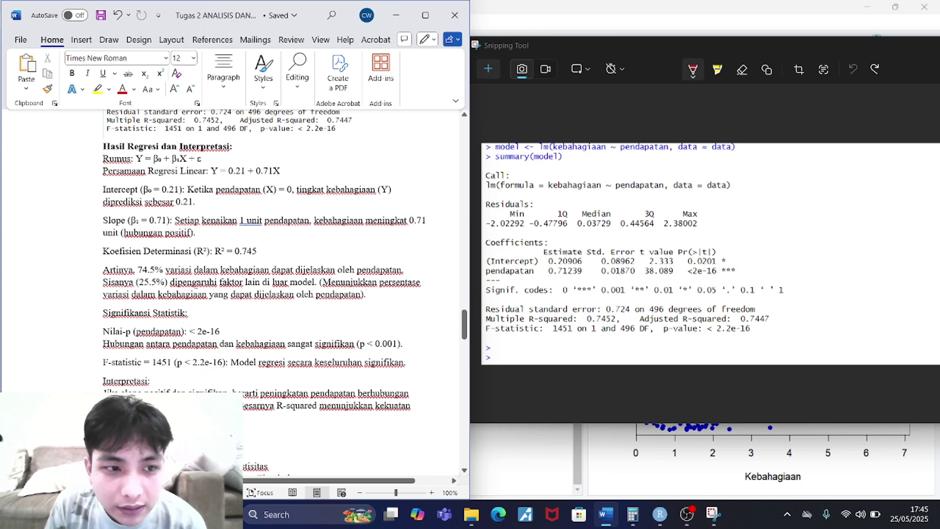
# Step: Select the R² value and its percentage in the Word explanation, and read on through the significance and Interpretasi paragraphs
pyautogui.moveTo(263, 249); pyautogui.dragTo(239, 251)
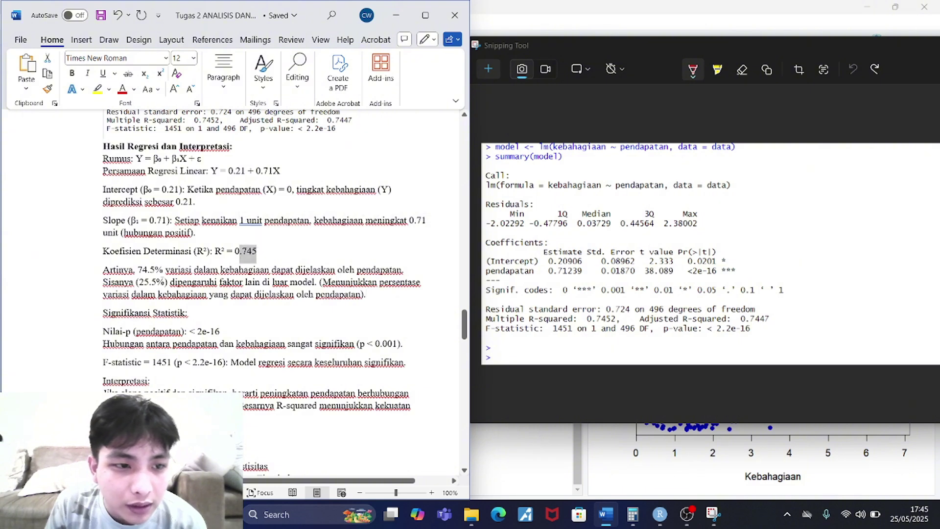
pyautogui.moveTo(163, 268); pyautogui.dragTo(137, 269)
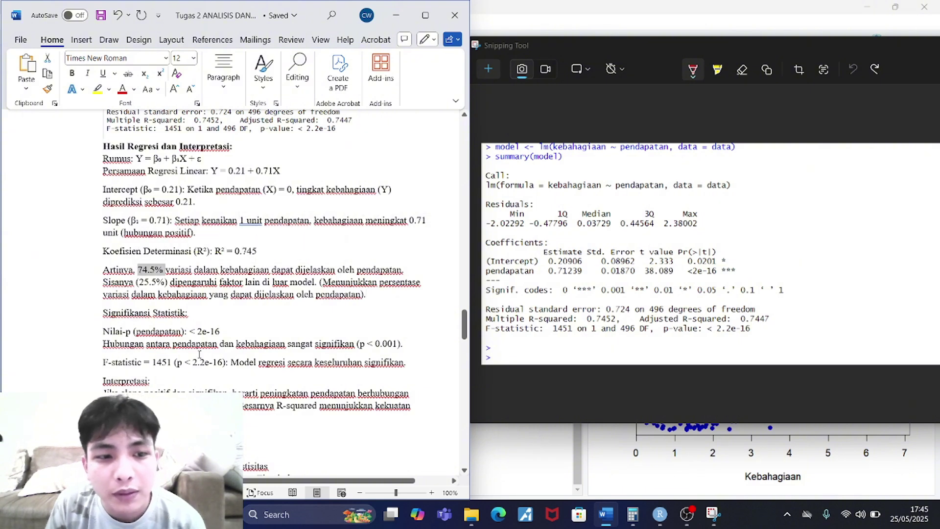
pyautogui.click(213, 381)
pyautogui.scroll(-2, 213, 380)
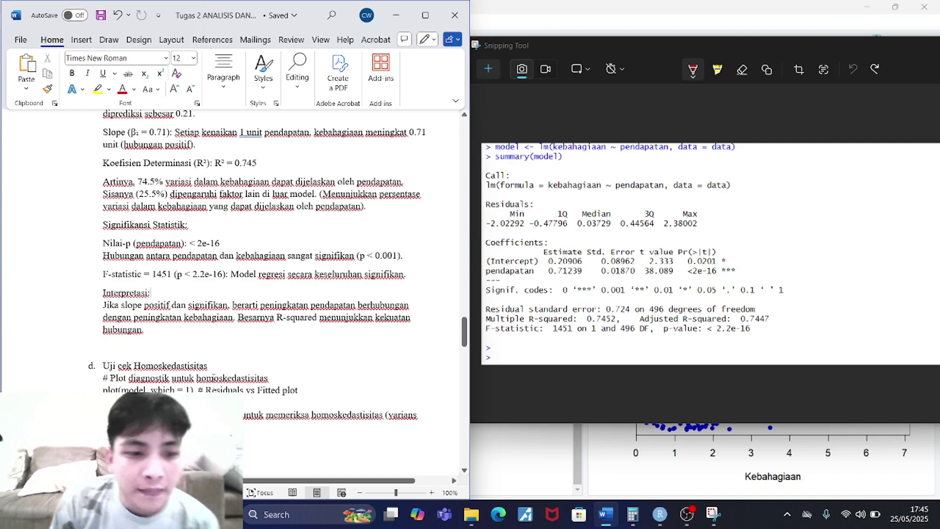
# Step: Review the assignment's question list in Word, and return to section d, Uji cek Homoskedastisitas
pyautogui.scroll(4, 213, 378)
pyautogui.moveTo(464, 316); pyautogui.dragTo(465, 235)
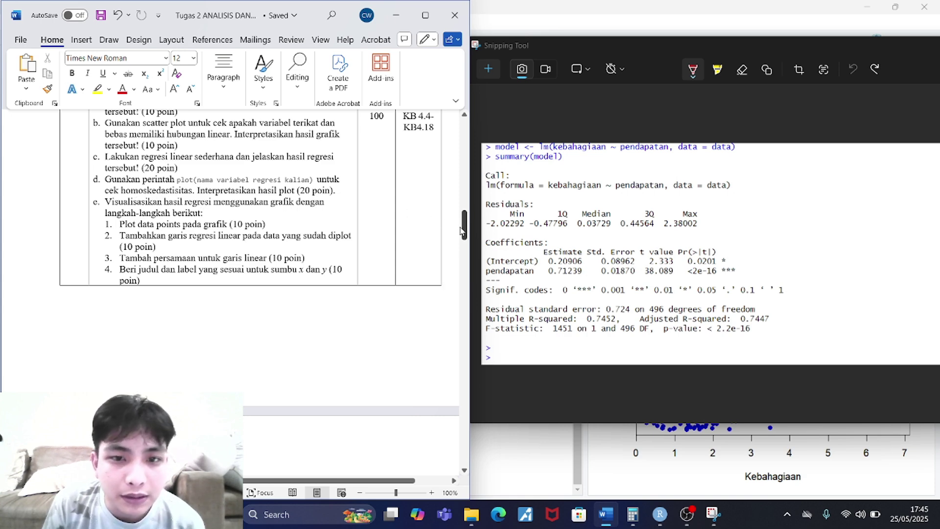
pyautogui.moveTo(464, 226); pyautogui.dragTo(469, 346)
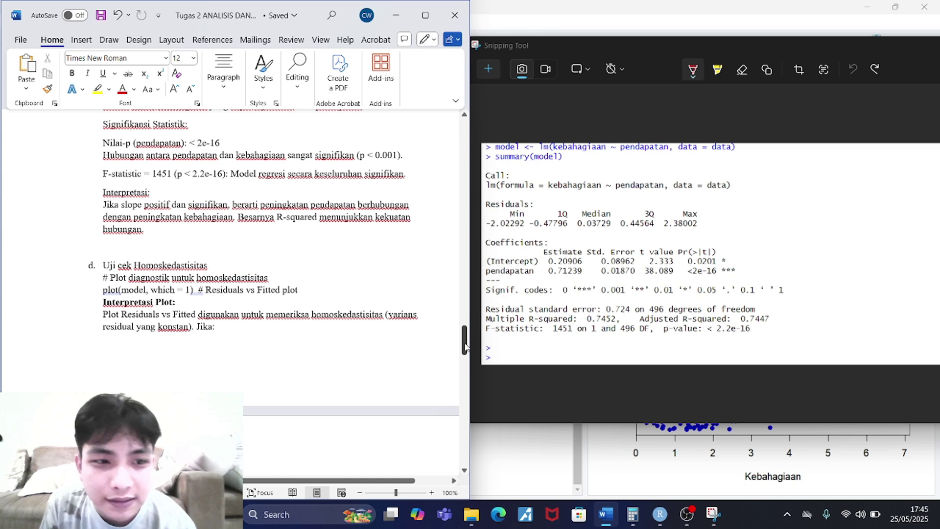
pyautogui.scroll(-3, 307, 285)
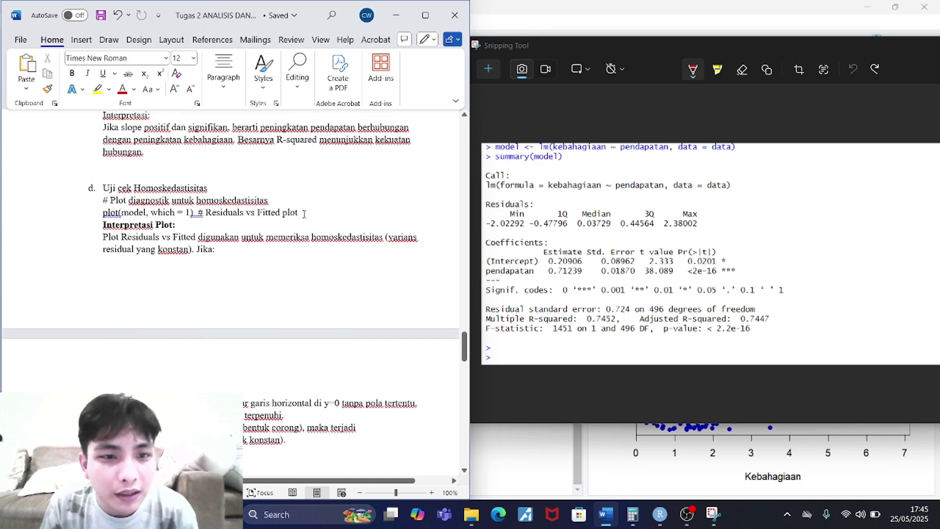
# Step: Copy the line plot(model, which = 1) # Residuals vs Fitted plot from Word and run it in the RStudio console
pyautogui.moveTo(304, 214); pyautogui.dragTo(103, 216)
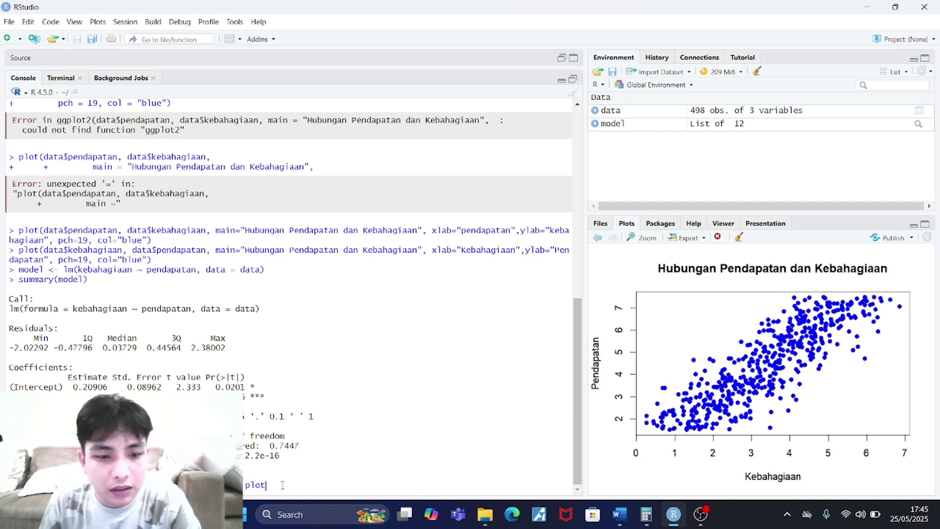
pyautogui.moveTo(274, 485); pyautogui.dragTo(206, 485)
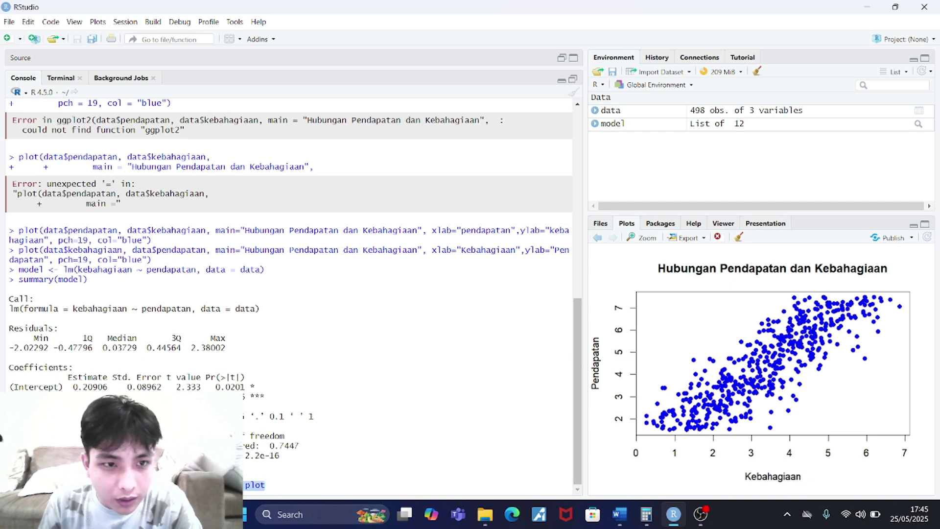
pyautogui.click(281, 486)
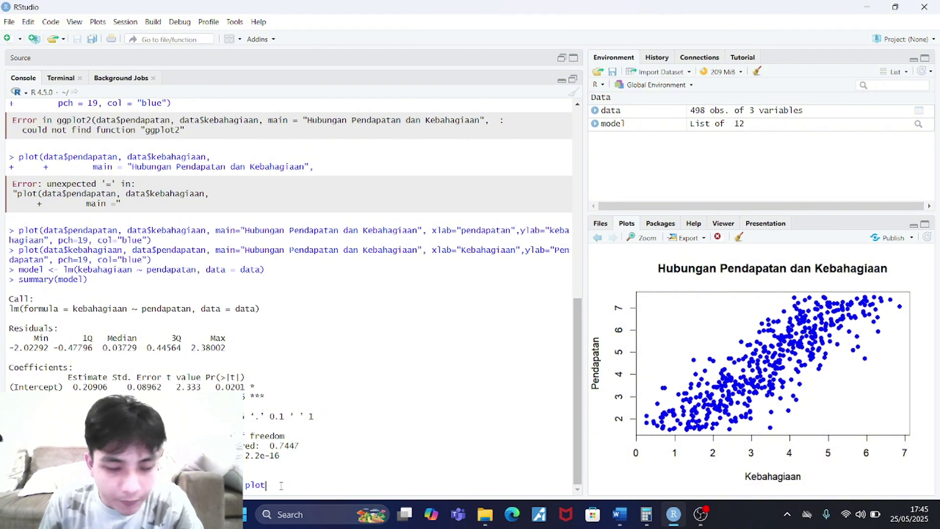
pyautogui.press('Return')
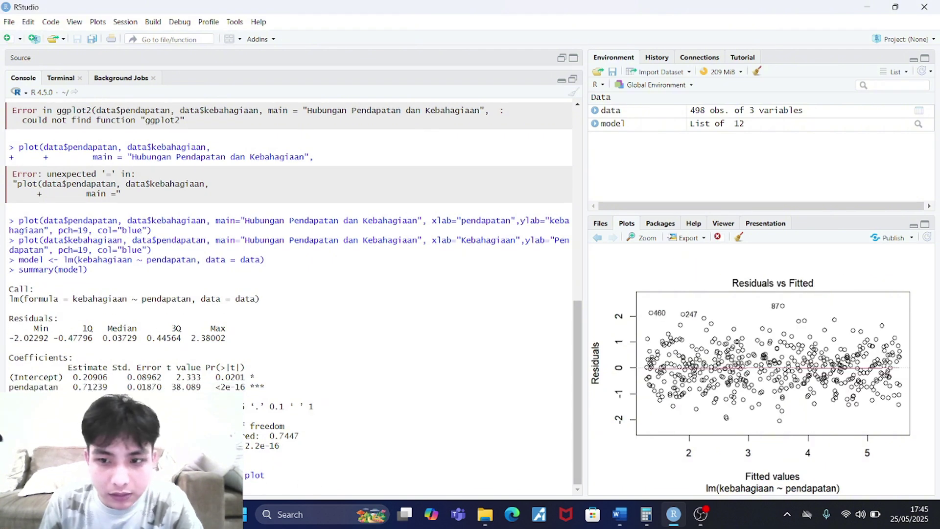
# Step: Open the residuals plot's image export preview and place it beside the Interpretasi Plot text in Word
pyautogui.click(686, 238)
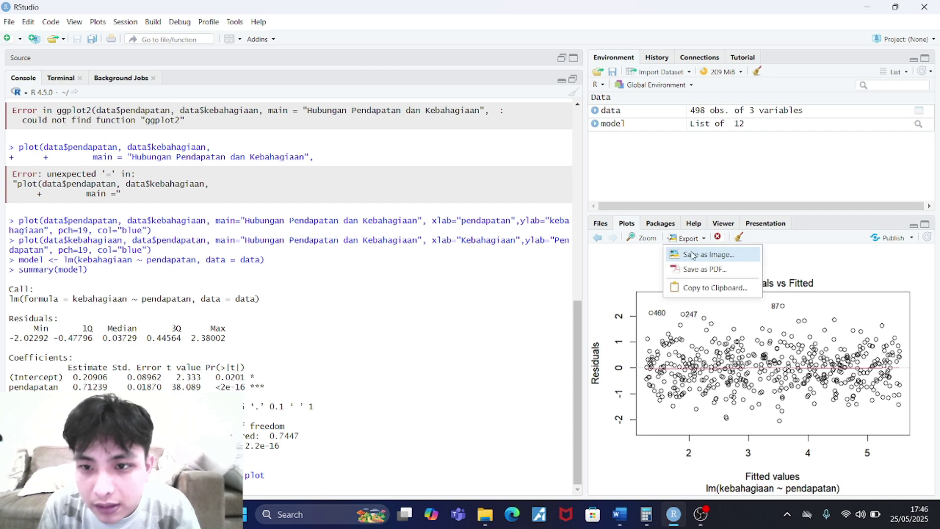
pyautogui.click(692, 255)
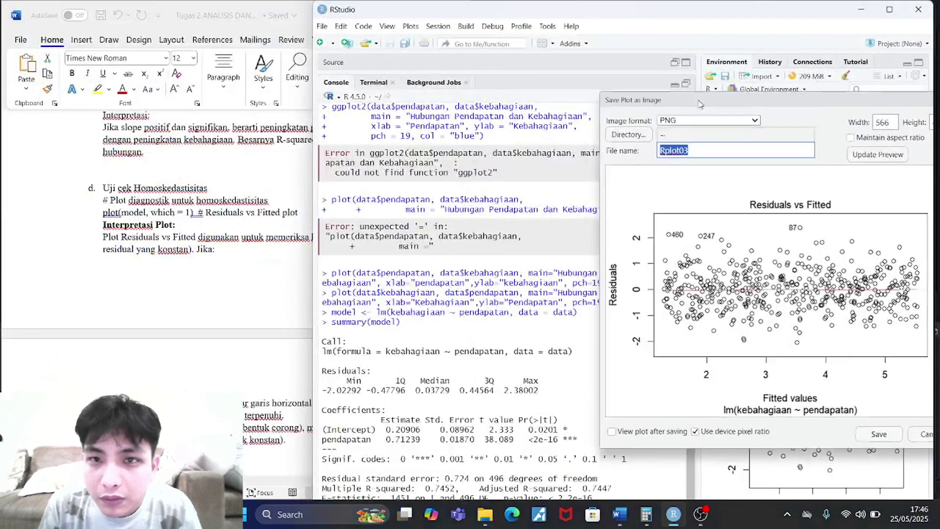
pyautogui.moveTo(620, 98); pyautogui.dragTo(479, 106)
pyautogui.click(197, 312)
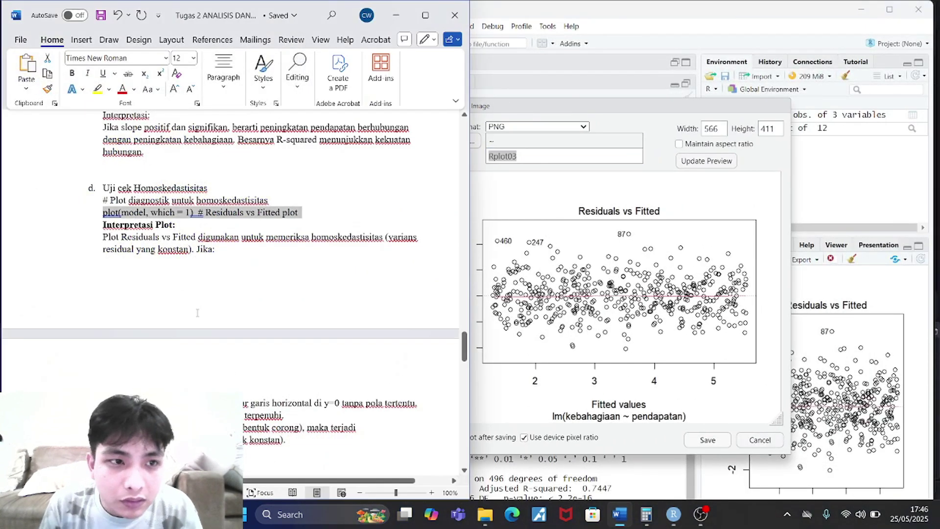
pyautogui.click(228, 245)
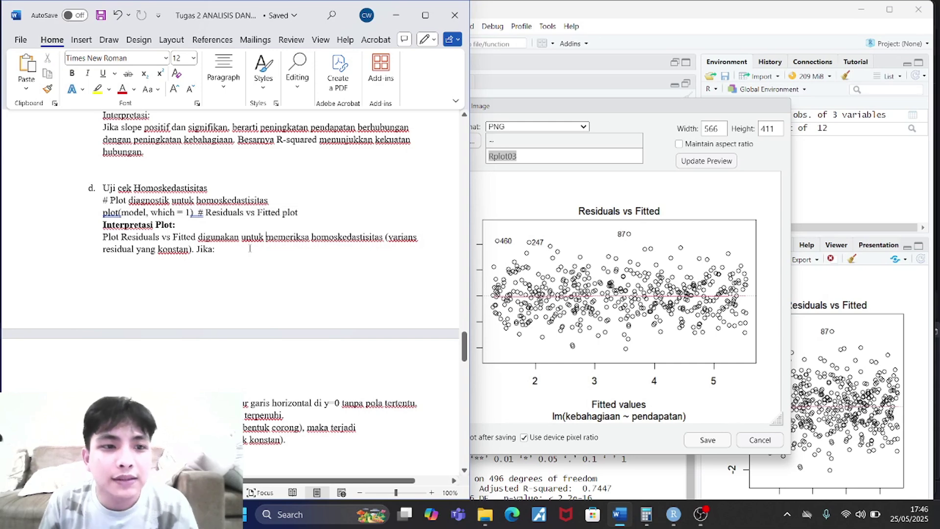
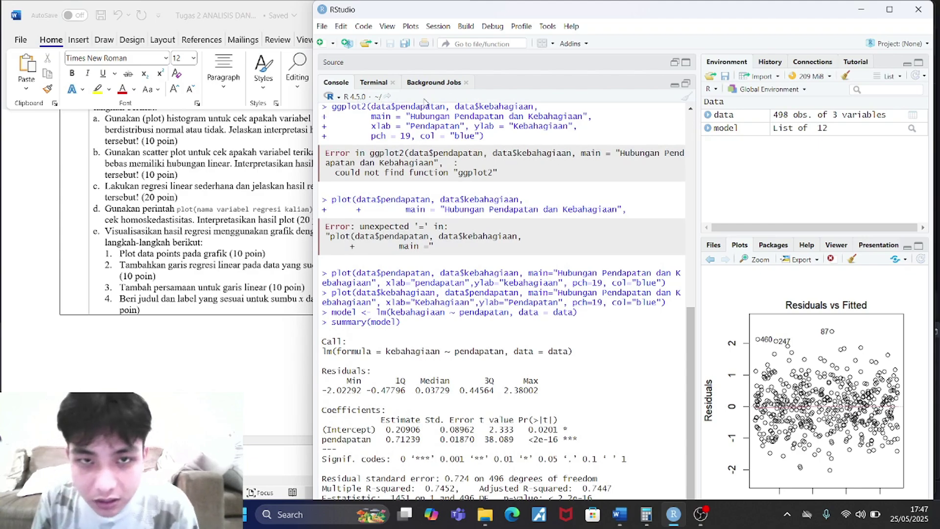
# Step: Copy the plot() code titled "Regresi Linear: Pengaruh Pendapatan terhadap Kebahagiaan" from Word and run it in the RStudio console
pyautogui.click(231, 359)
pyautogui.scroll(-15, 234, 343)
pyautogui.scroll(-10, 234, 343)
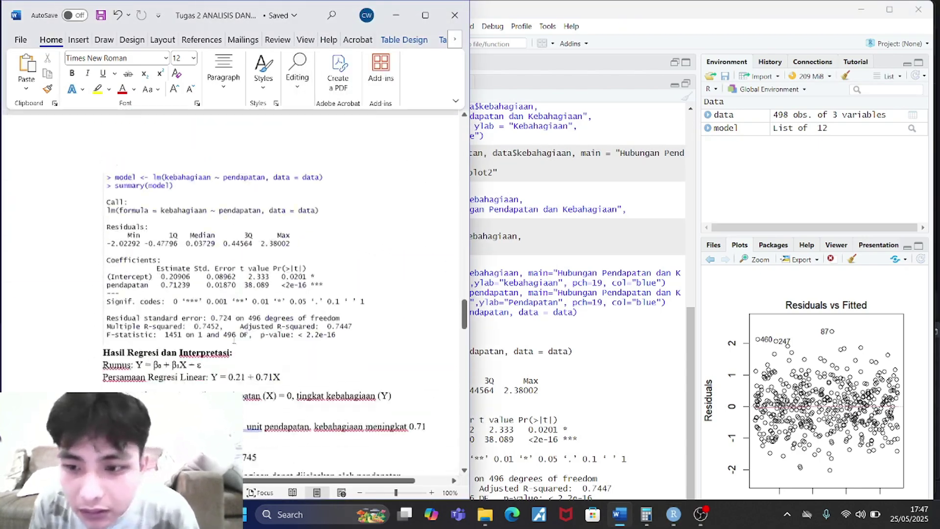
pyautogui.moveTo(209, 231); pyautogui.dragTo(73, 194)
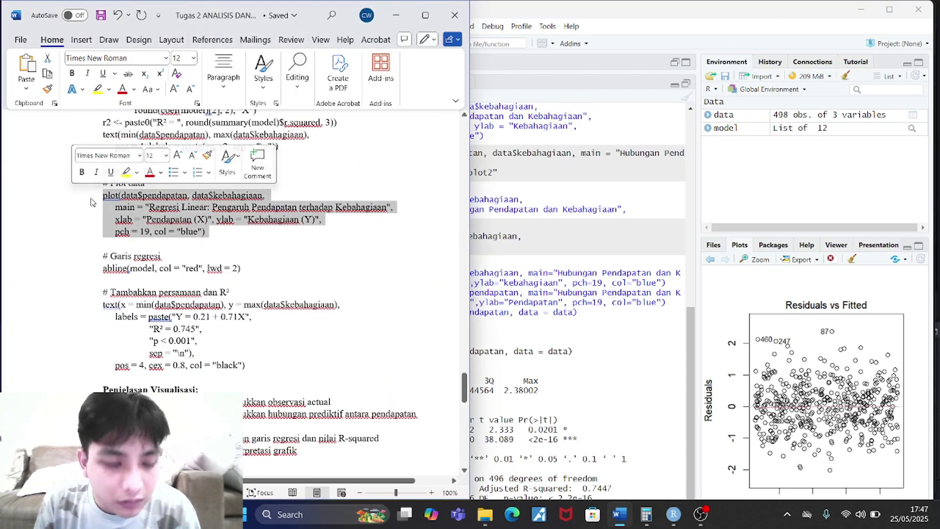
pyautogui.click(589, 415)
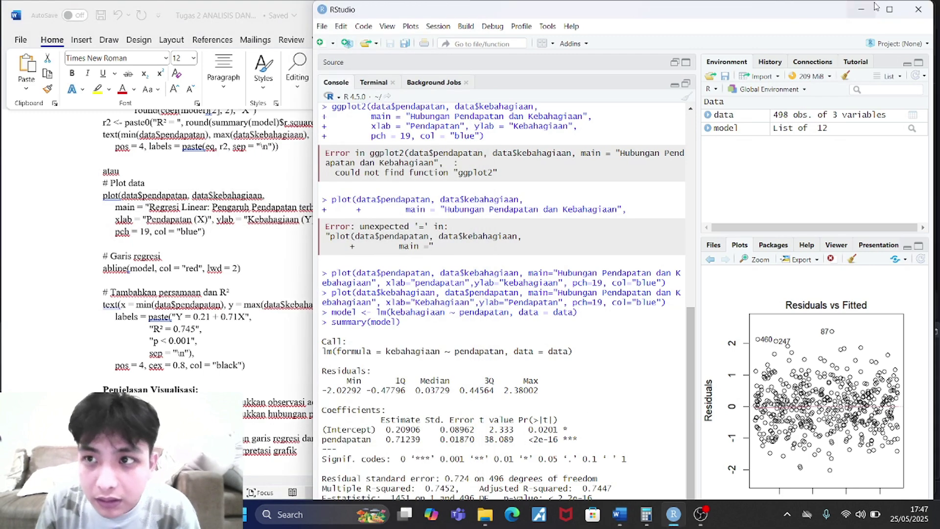
pyautogui.click(889, 10)
pyautogui.hotkey('ctrl', 'v')
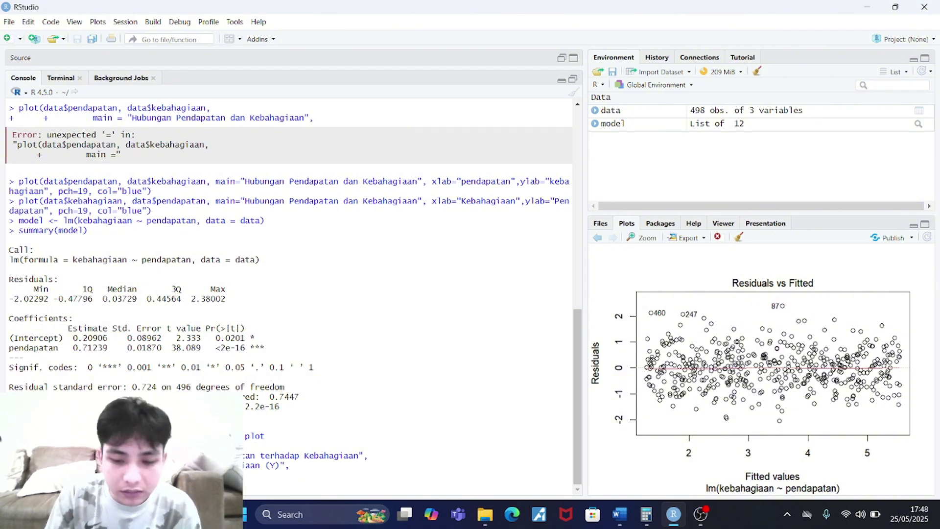
pyautogui.press('Return')
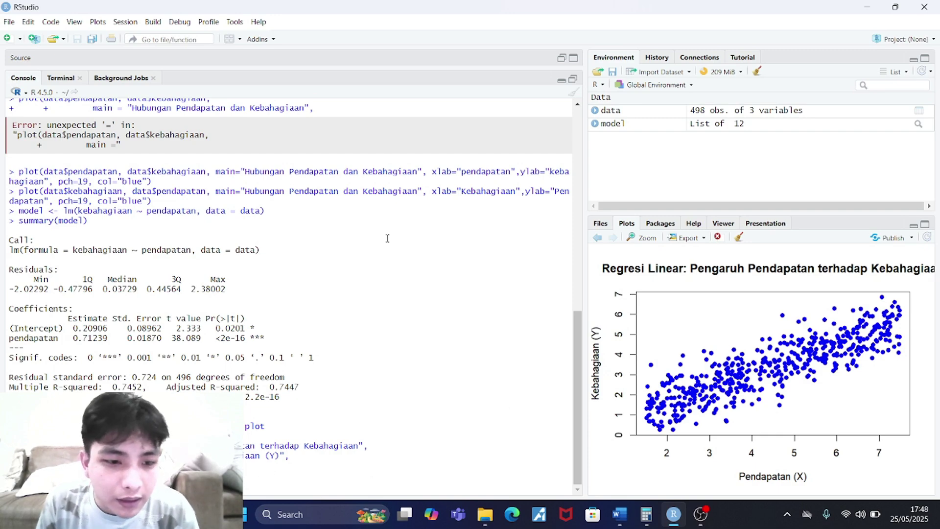
# Step: Add the red regression line by copying abline(model, col = "red", lwd = 2) from Word and running it in the RStudio console
pyautogui.click(879, 17)
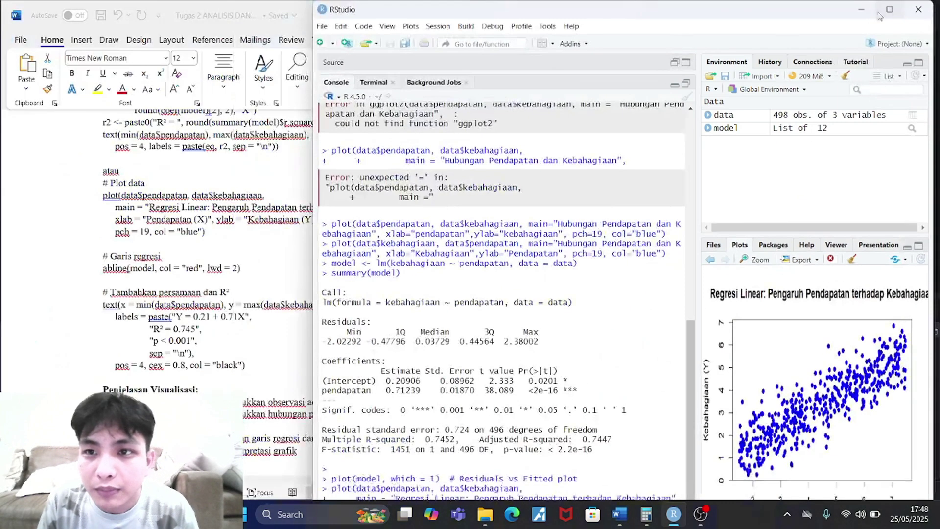
pyautogui.click(252, 283)
pyautogui.moveTo(244, 269); pyautogui.dragTo(107, 267)
pyautogui.click(573, 313)
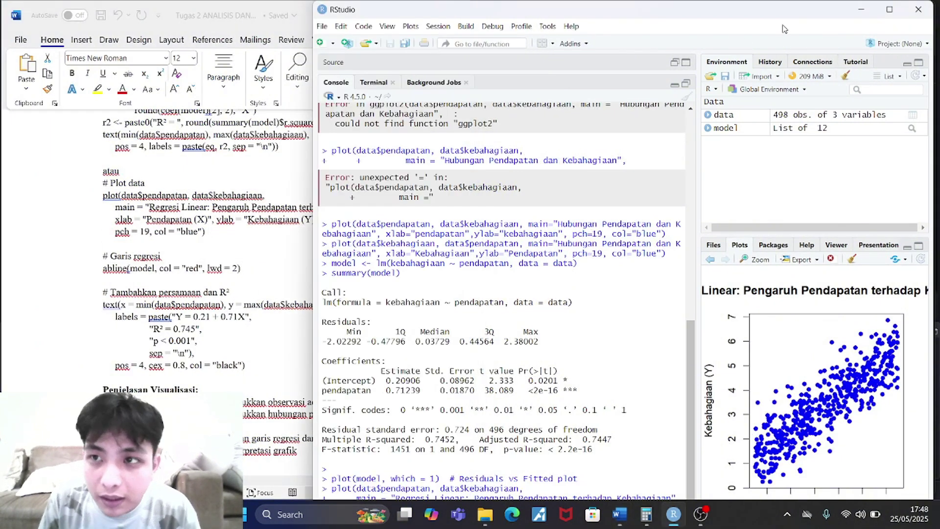
pyautogui.click(890, 9)
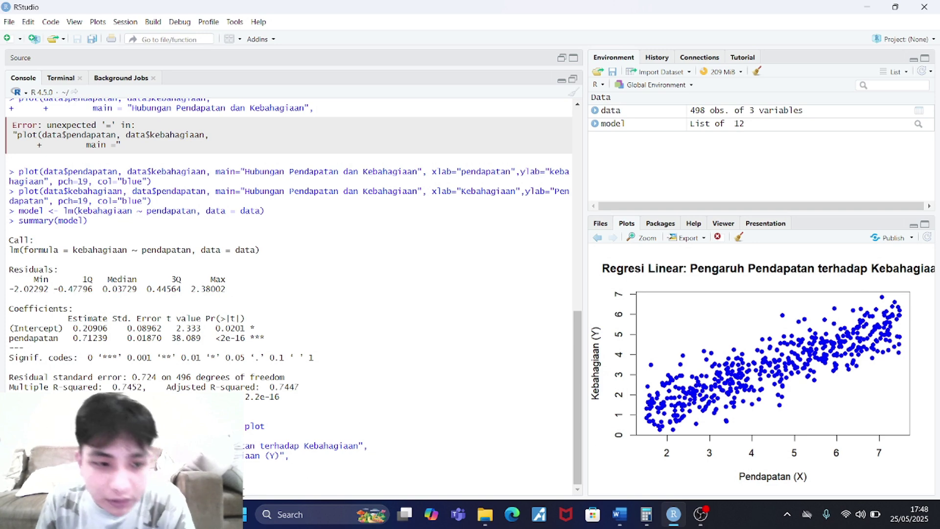
pyautogui.press('Return')
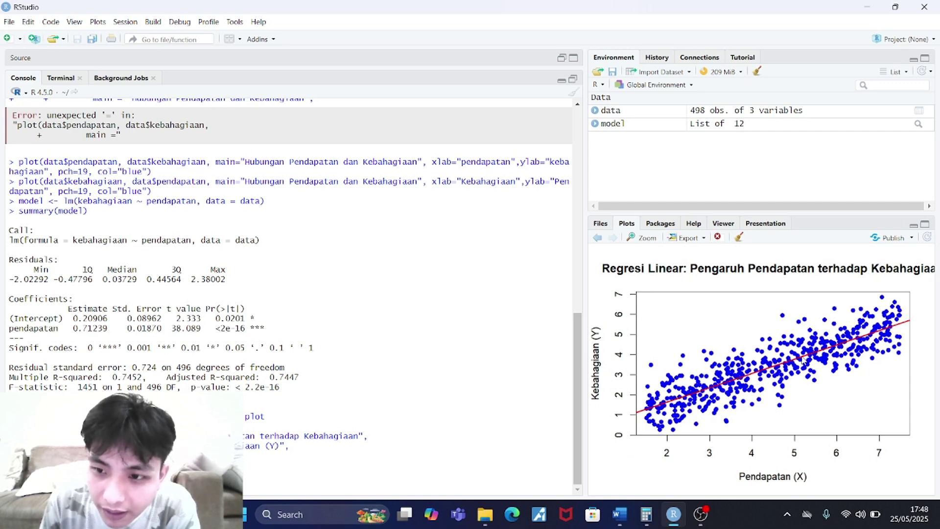
# Step: Copy the text() block labelling the equation, R² = 0.745 and p < 0.001 from Word into the RStudio console
pyautogui.click(894, 6)
pyautogui.click(253, 353)
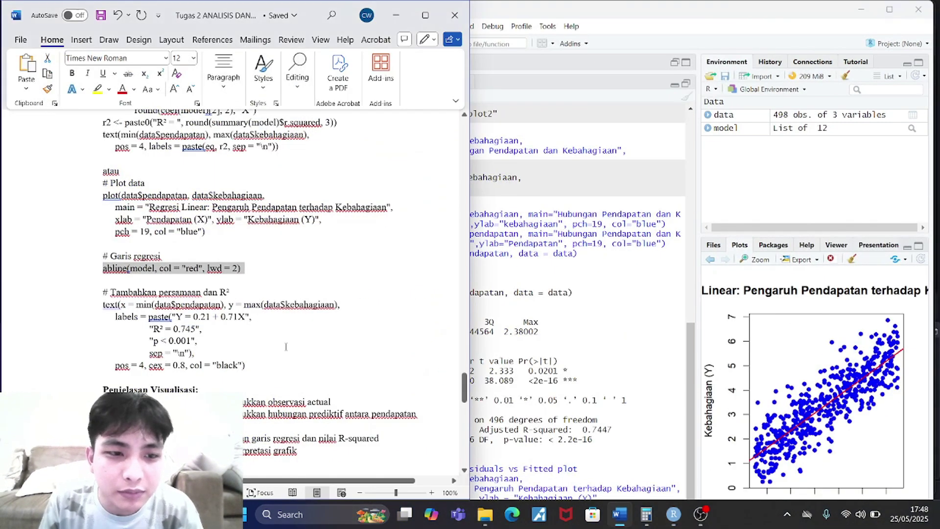
pyautogui.moveTo(251, 366); pyautogui.dragTo(103, 308)
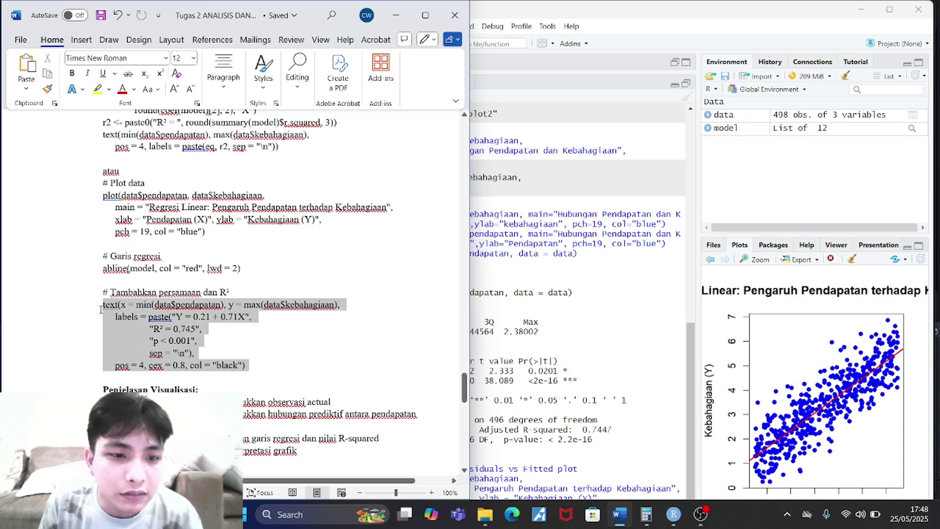
pyautogui.click(592, 373)
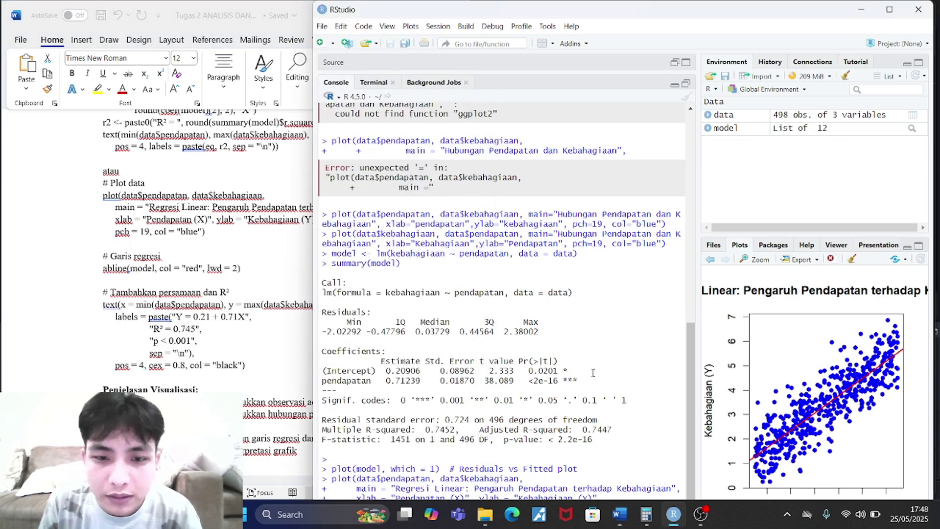
pyautogui.click(889, 9)
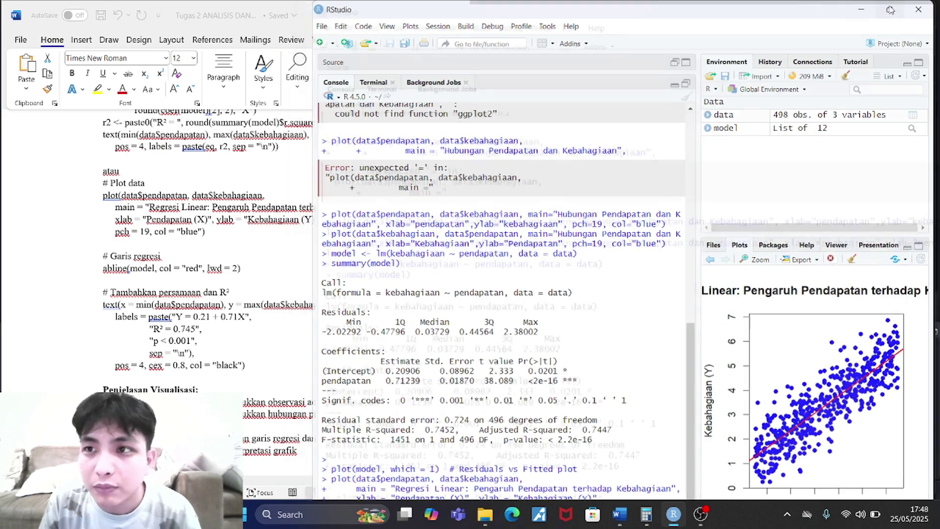
pyautogui.scroll(-4, 227, 374)
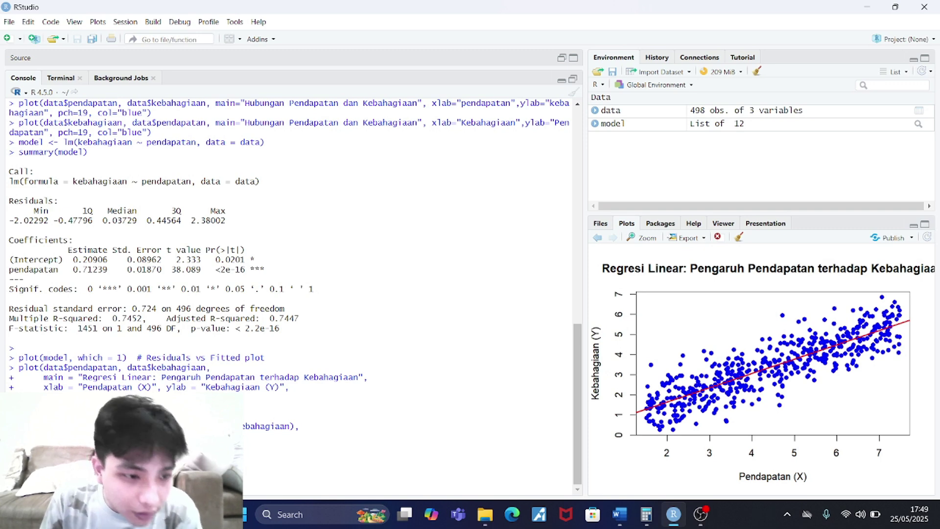
# Step: Review the visualisation requirements under item e of the assignment's question list in Word, and return to RStudio
pyautogui.click(867, 7)
pyautogui.click(327, 343)
pyautogui.scroll(4, 327, 343)
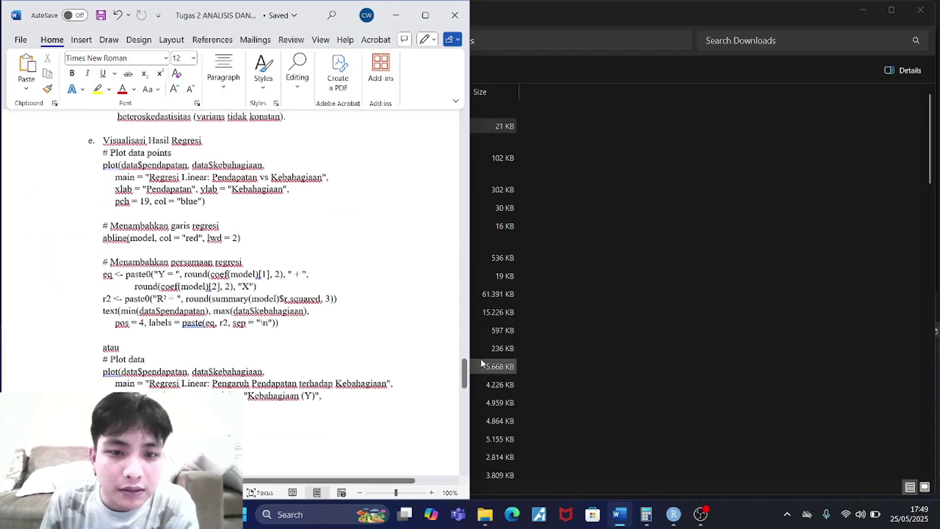
pyautogui.scroll(15, 153, 279)
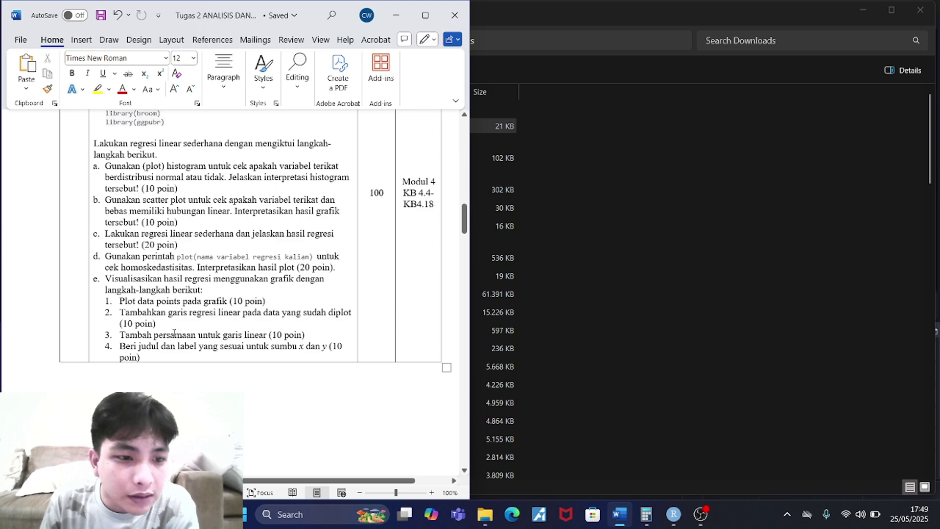
pyautogui.moveTo(464, 218); pyautogui.dragTo(465, 393)
pyautogui.click(674, 515)
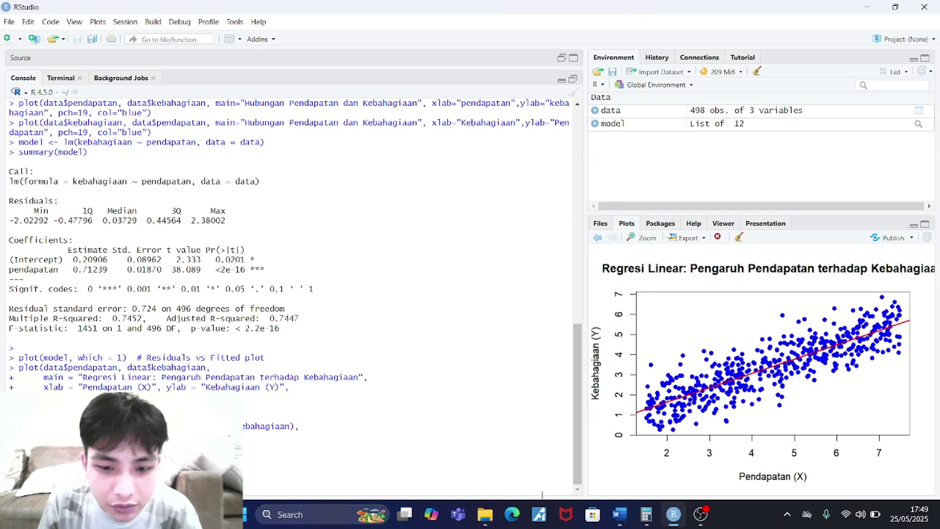
# Step: Recheck the Hasil Regresi dan Interpretasi section in Word, and run the pasted text() annotation in the RStudio console
pyautogui.click(620, 514)
pyautogui.scroll(10, 357, 344)
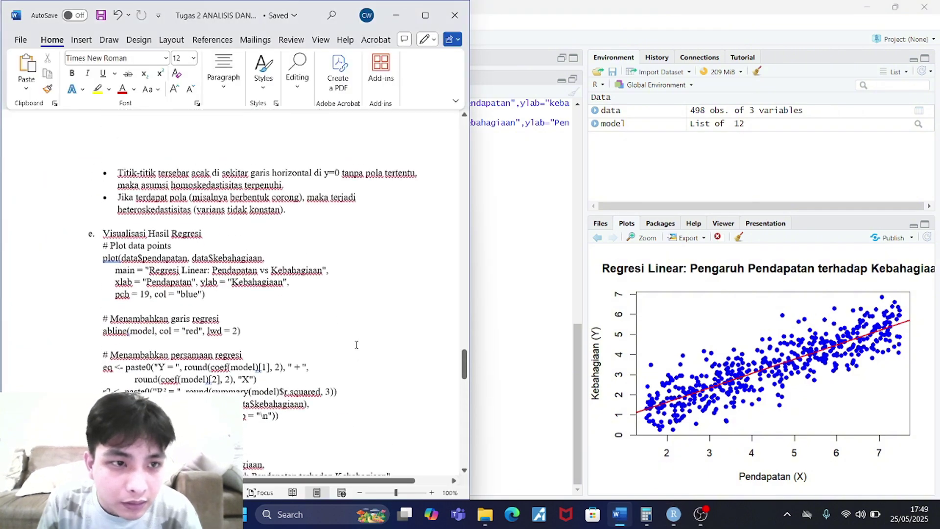
pyautogui.scroll(15, 356, 345)
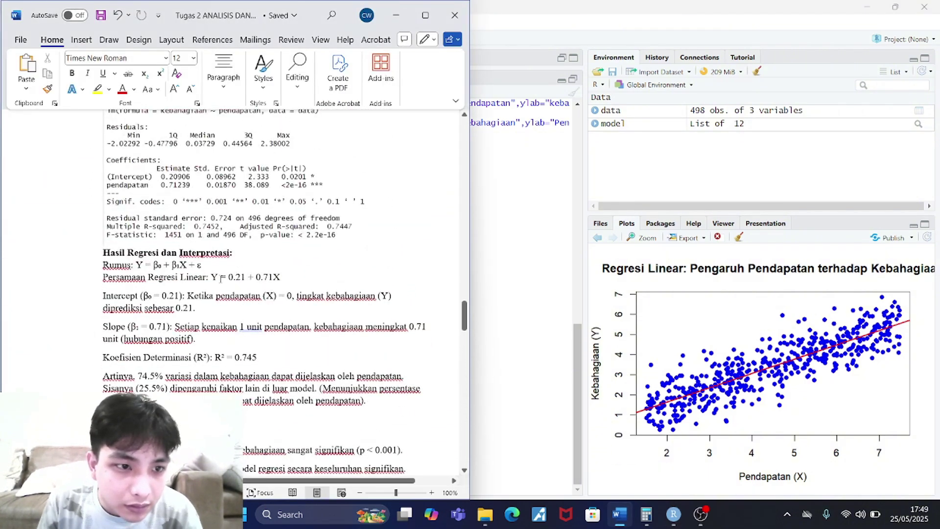
pyautogui.click(518, 359)
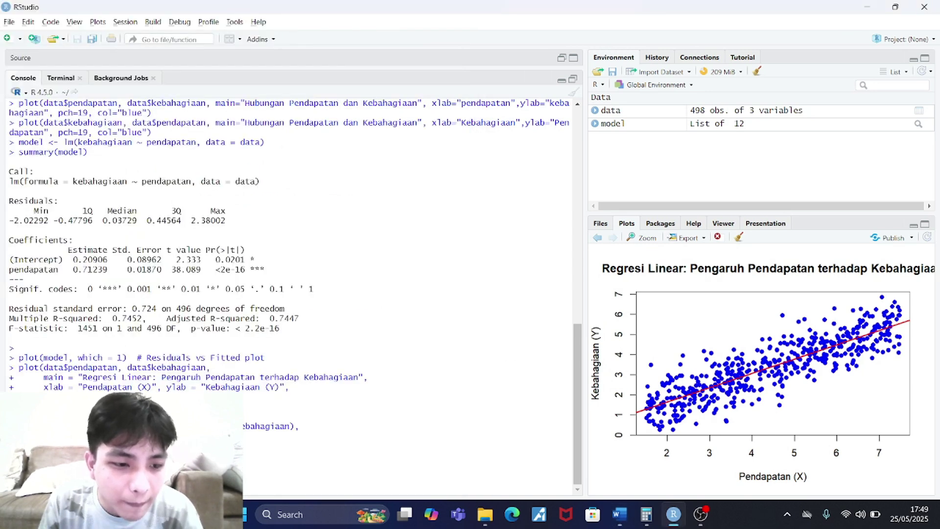
pyautogui.hotkey('alt', 'Tab')
pyautogui.scroll(-1, 260, 367)
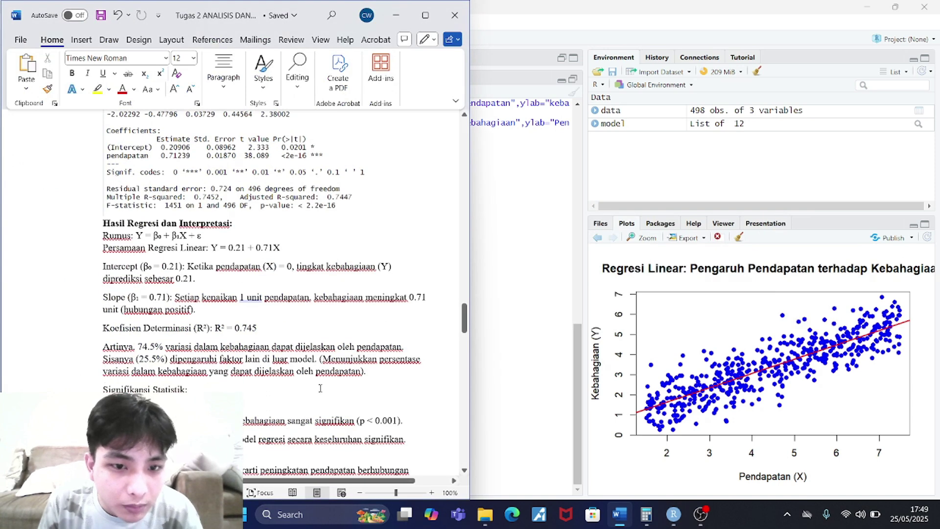
pyautogui.click(483, 371)
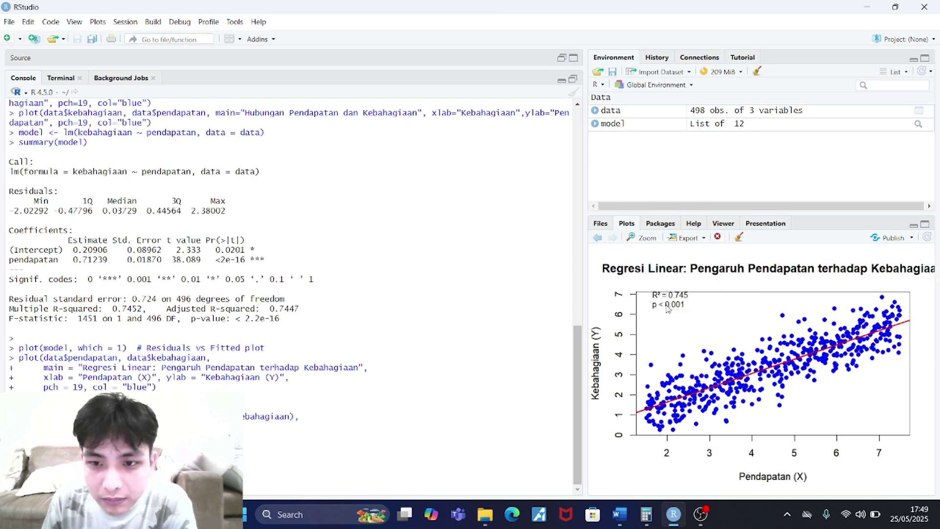
# Step: Copy the eq, r2 and text() code under Menambahkan persamaan regresi from Word and run it in the RStudio console
pyautogui.click(620, 514)
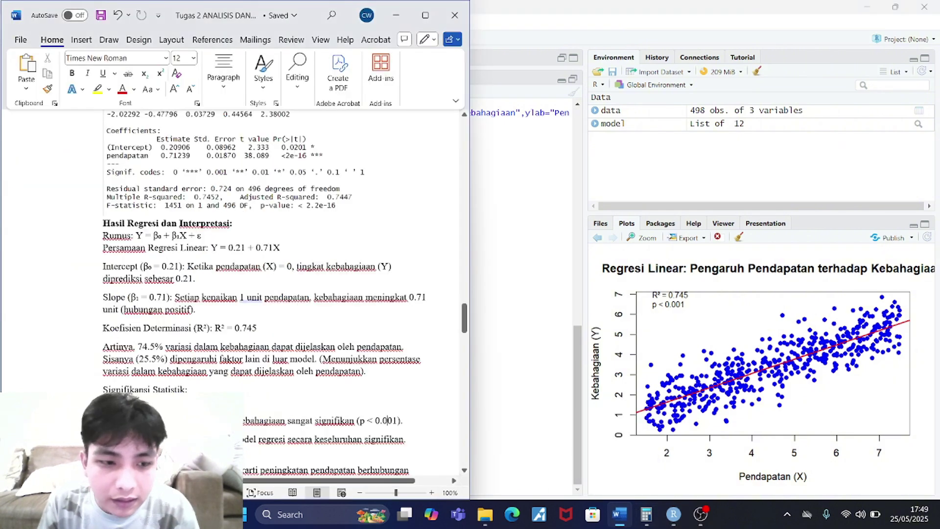
pyautogui.scroll(-5, 388, 128)
pyautogui.scroll(-15, 389, 128)
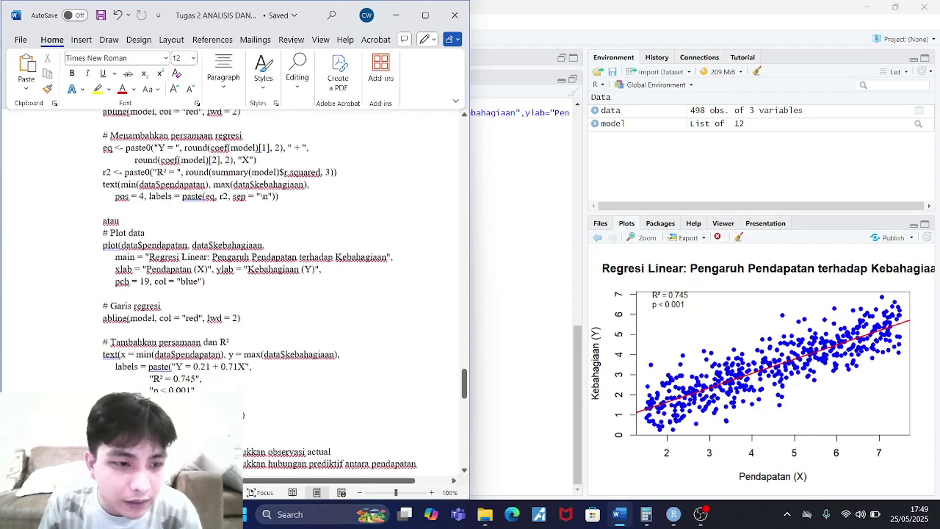
pyautogui.scroll(3, 169, 389)
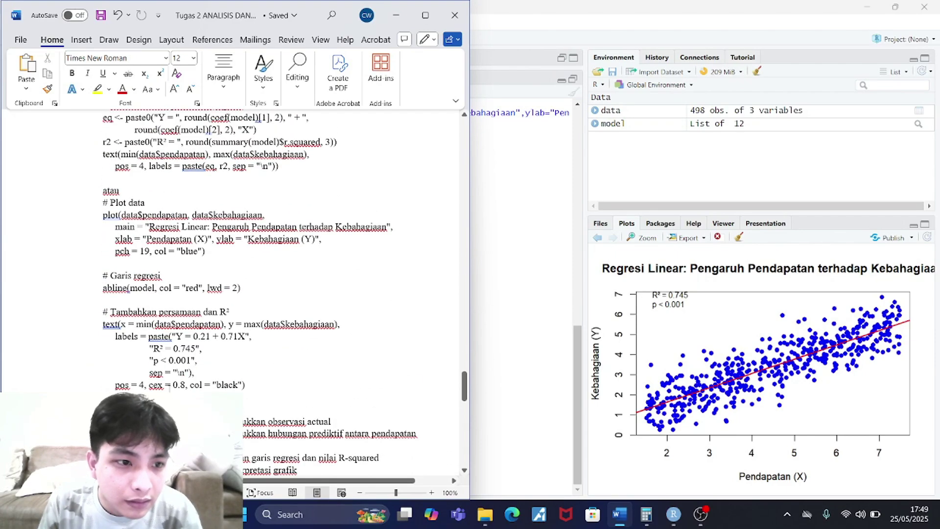
pyautogui.scroll(7, 170, 389)
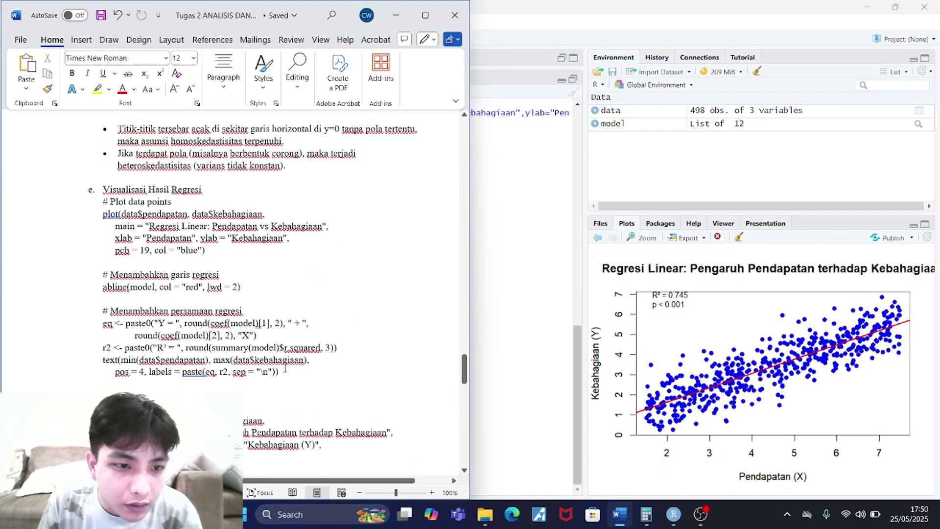
pyautogui.moveTo(285, 368); pyautogui.dragTo(101, 322)
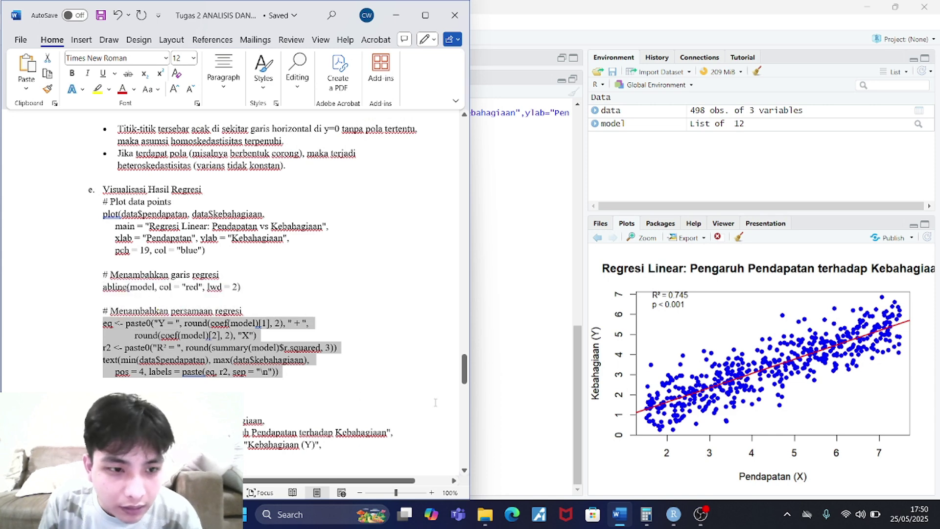
pyautogui.click(507, 391)
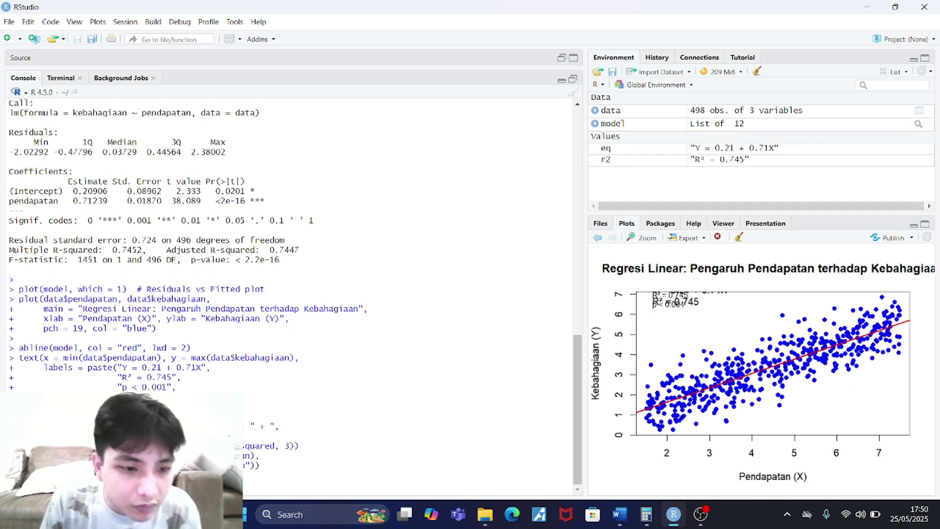
# Step: Preview the annotated regression plot in the image export dialog, and close it without saving
pyautogui.click(685, 238)
pyautogui.click(691, 250)
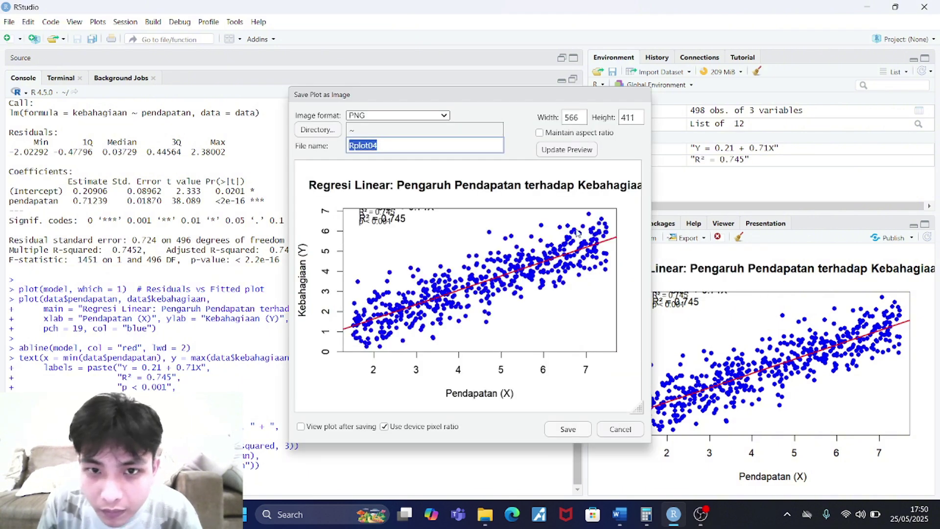
pyautogui.click(619, 428)
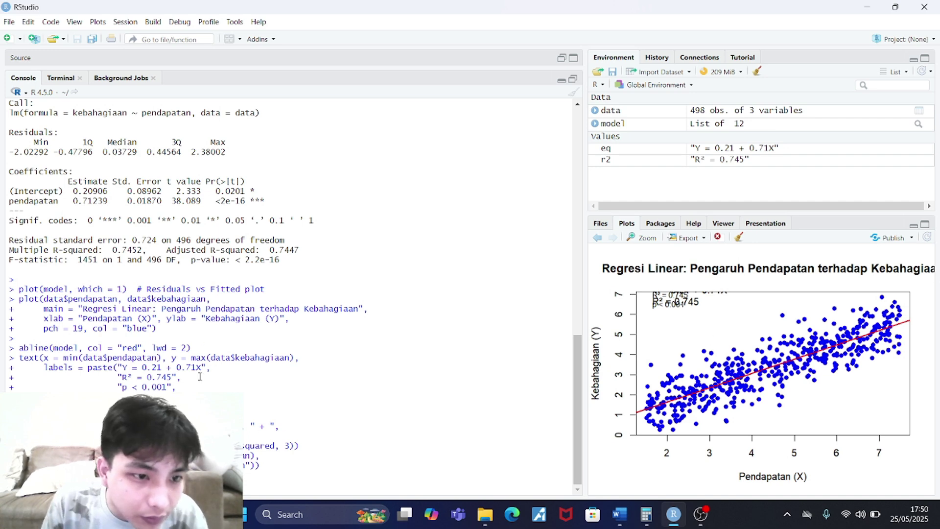
# Step: Try to rerun the plot() and abline() commands together by reusing them from the earlier console history
pyautogui.moveTo(262, 461); pyautogui.dragTo(230, 426)
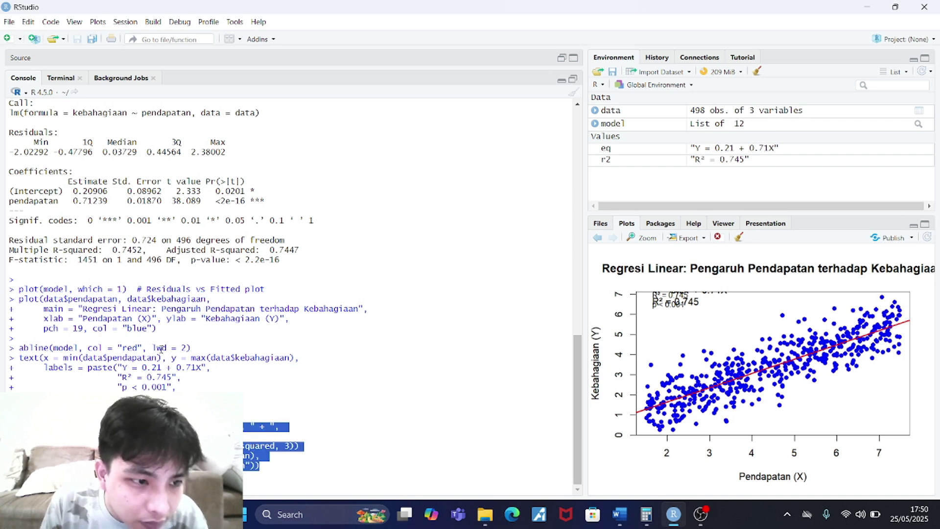
pyautogui.moveTo(192, 348); pyautogui.dragTo(9, 299)
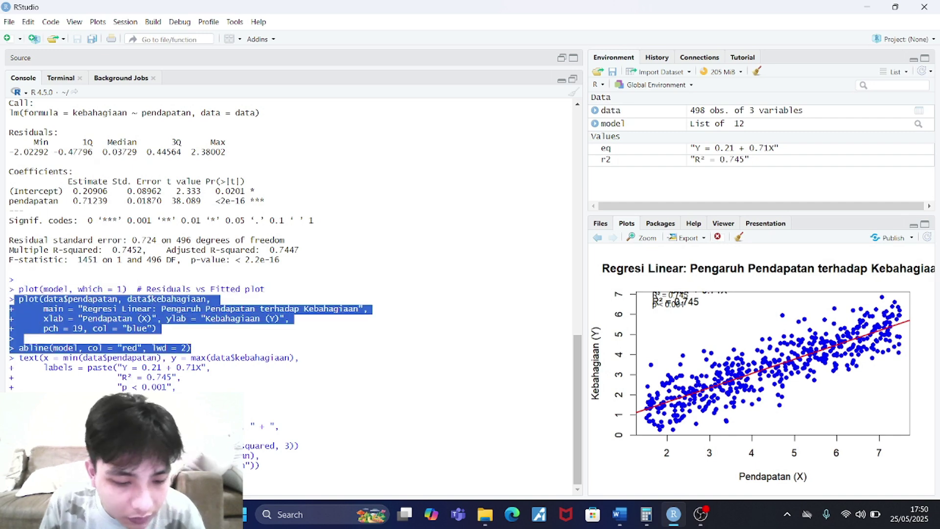
pyautogui.write('plot(data$pendapatan, data$kebahagiaan, +      main = "Regresi Linear: Pengaruh Pendapatan terhadap Kebahagiaan", +      xlab = "Pendapatan (X)", ylab = "Kebahagiaan (Y)", +      pch = 19, col = "blue") >  > abline(model, col = "red", lwd = 2)')
pyautogui.press('Return')
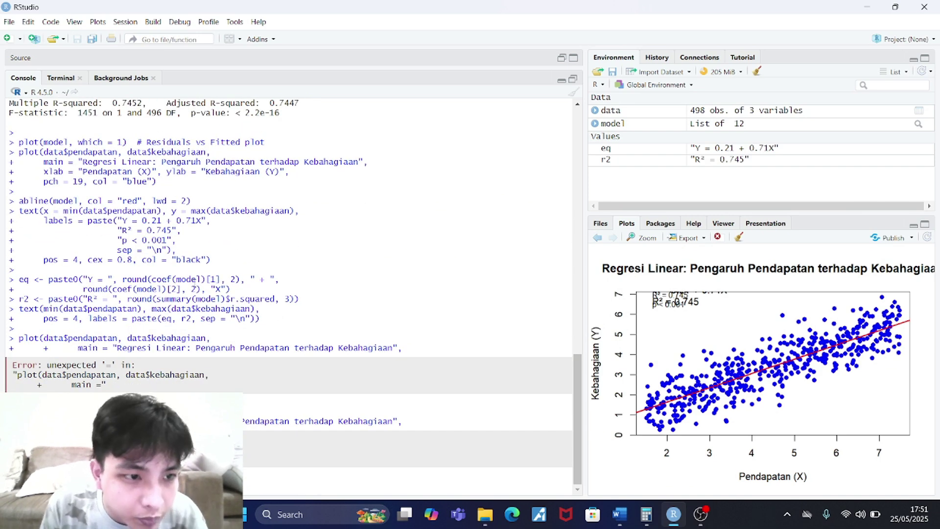
# Step: Try to rerun only the four-line plot() command copied from the console history
pyautogui.moveTo(168, 185); pyautogui.dragTo(19, 148)
pyautogui.hotkey('ctrl', 'c')
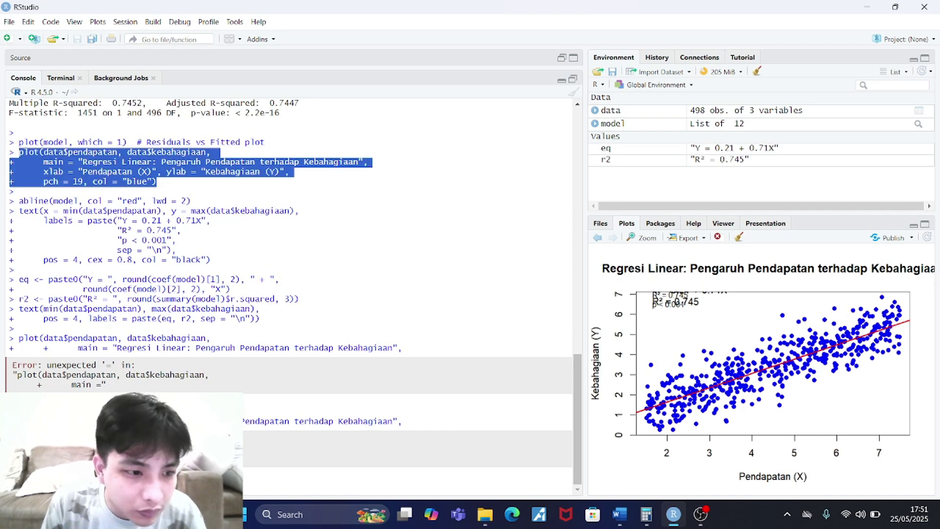
pyautogui.hotkey('ctrl', 'v')
# Step: Copy the plot() code titled "Regresi Linear: Pendapatan vs Kebahagiaan" from the Word document and run it in the RStudio console
pyautogui.hotkey('alt', 'Tab')
pyautogui.scroll(2, 218, 306)
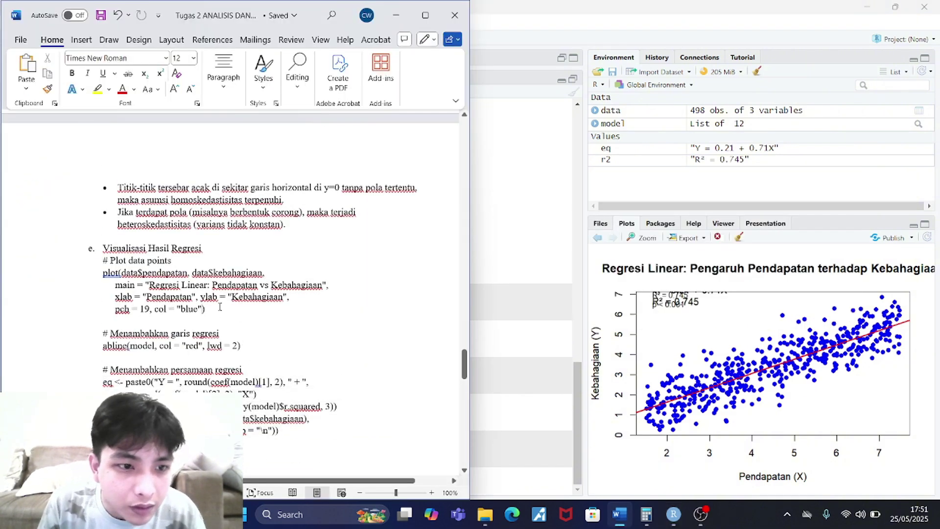
pyautogui.moveTo(218, 307); pyautogui.dragTo(104, 270)
pyautogui.hotkey('ctrl', 'c')
pyautogui.hotkey('alt', 'Tab')
pyautogui.hotkey('ctrl', 'v')
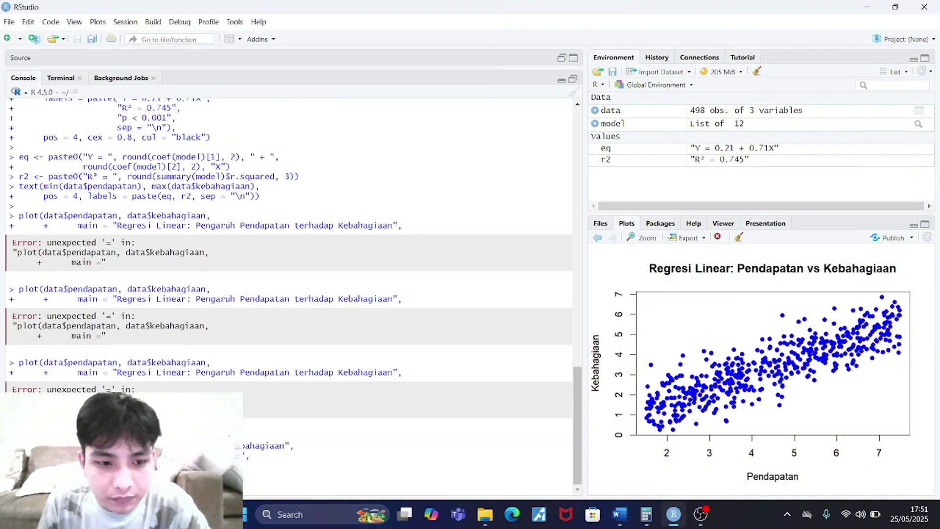
# Step: Copy the abline(model, col = "red", lwd = 2) command from Word and run it in the RStudio console to add the regression line
pyautogui.hotkey('alt', 'Tab')
pyautogui.moveTo(242, 346); pyautogui.dragTo(112, 350)
pyautogui.hotkey('ctrl', 'c')
pyautogui.hotkey('alt', 'Tab')
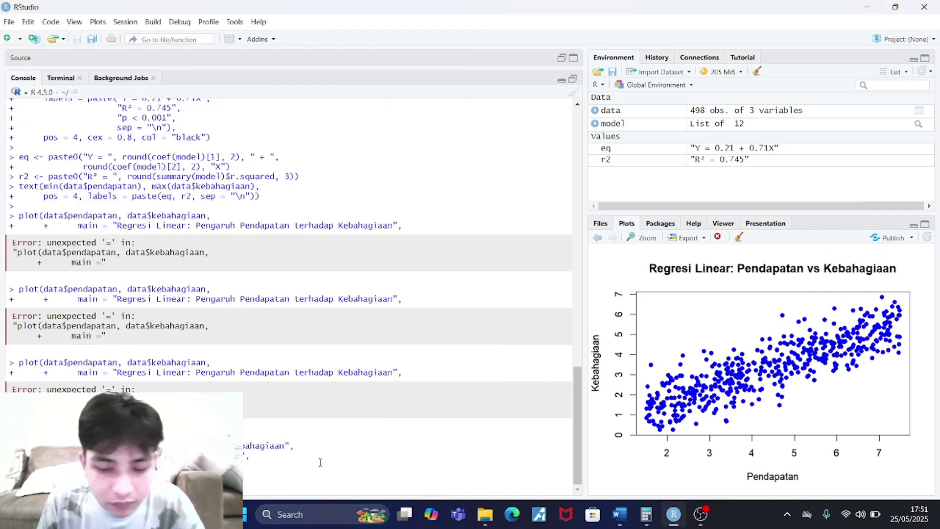
pyautogui.hotkey('ctrl', 'v')
pyautogui.press('Return')
# Step: Copy the text() command under Tambahkan persamaan dan R² from Word and run it in the RStudio console
pyautogui.hotkey('alt', 'Tab')
pyautogui.click(222, 354)
pyautogui.scroll(-5, 222, 354)
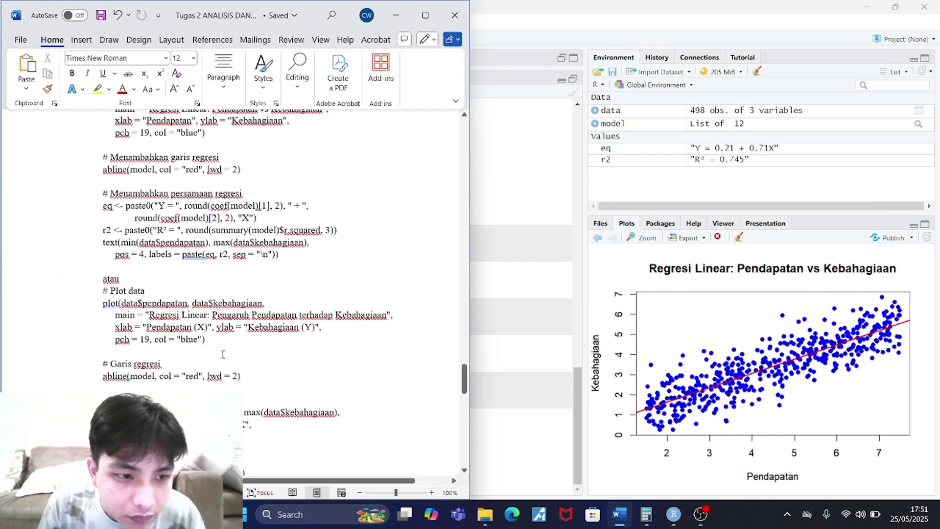
pyautogui.scroll(-1, 223, 354)
pyautogui.moveTo(246, 444); pyautogui.dragTo(103, 384)
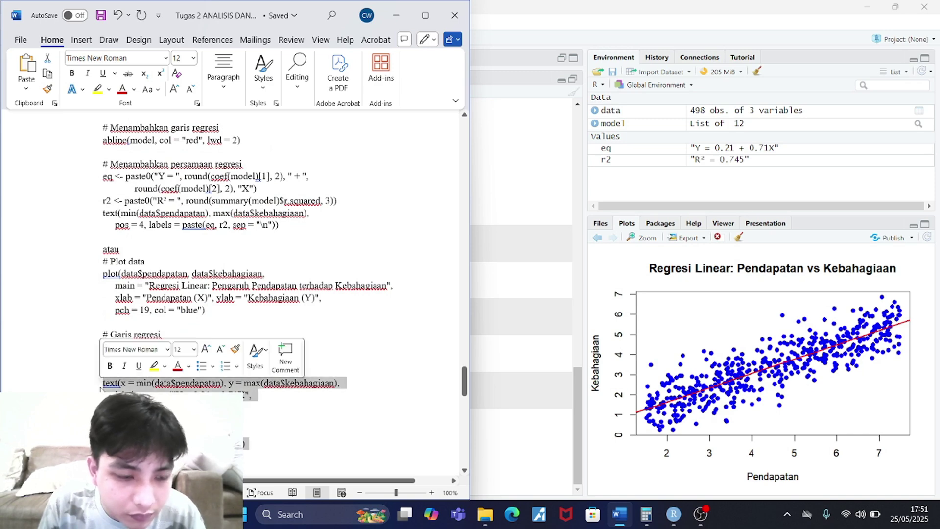
pyautogui.hotkey('ctrl', 'c')
pyautogui.click(493, 383)
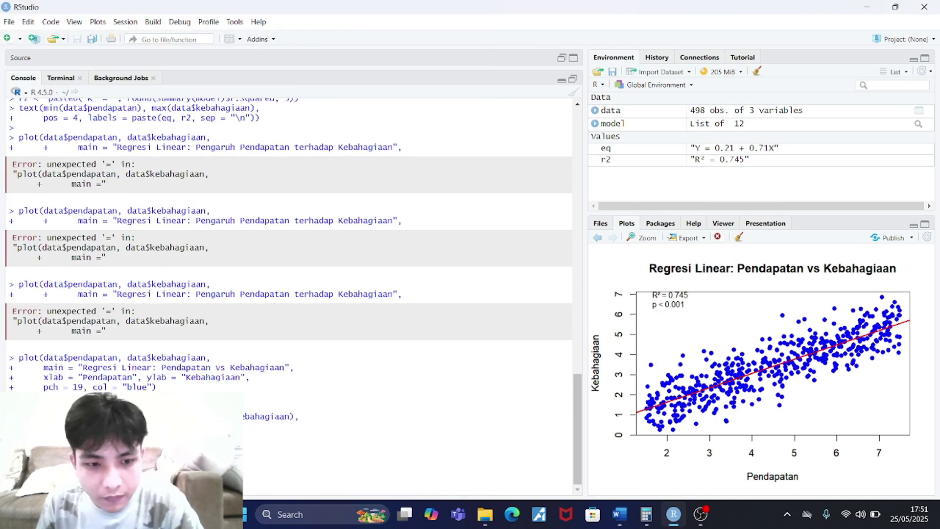
# Step: Preview the annotated plot in the image export dialog, compare it with the Word code, and return to RStudio
pyautogui.click(688, 237)
pyautogui.click(705, 253)
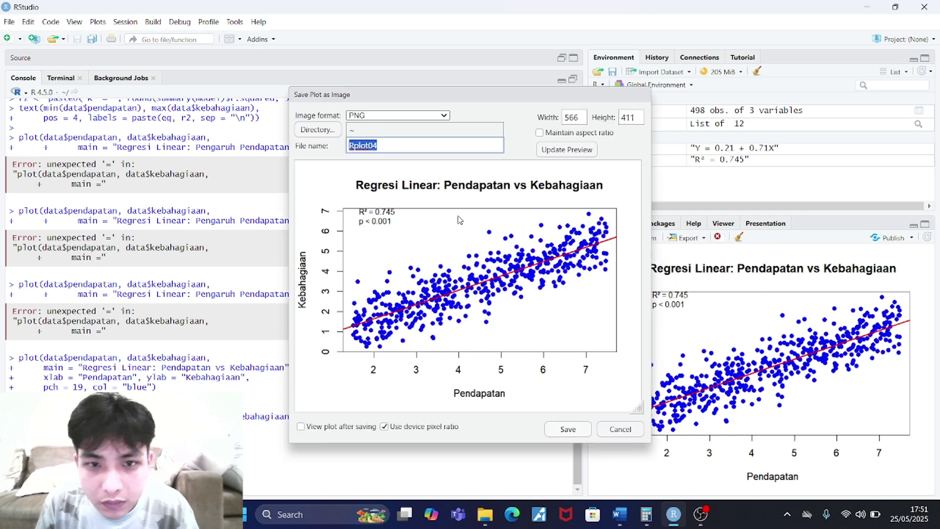
pyautogui.hotkey('alt', 'Tab')
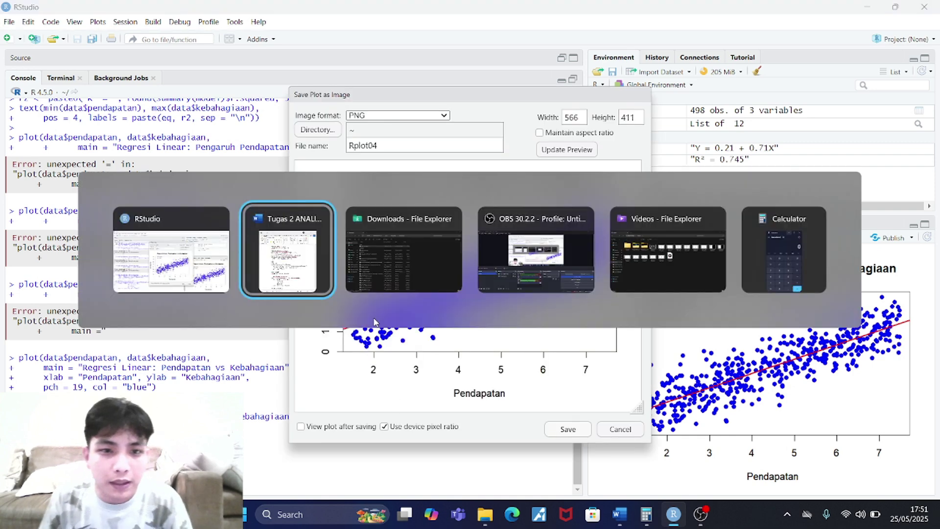
pyautogui.click(333, 390)
pyautogui.scroll(-2, 333, 390)
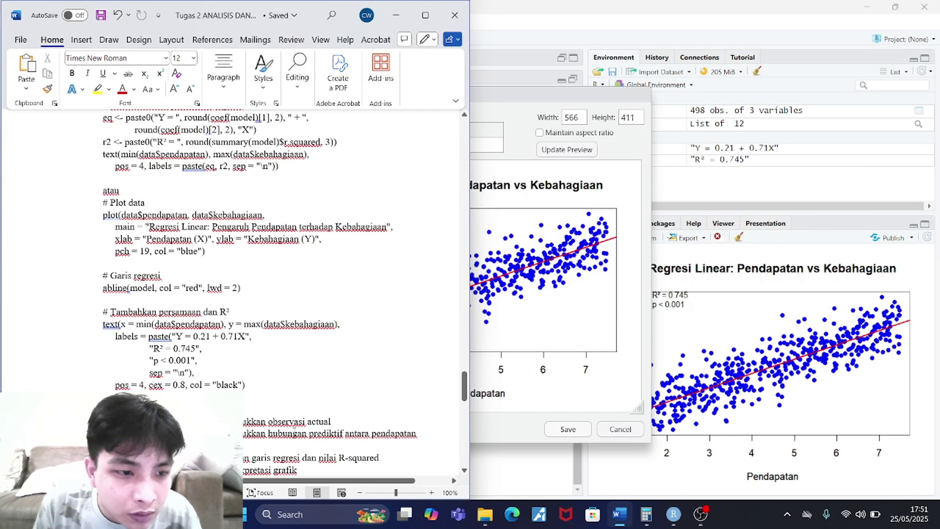
pyautogui.click(536, 357)
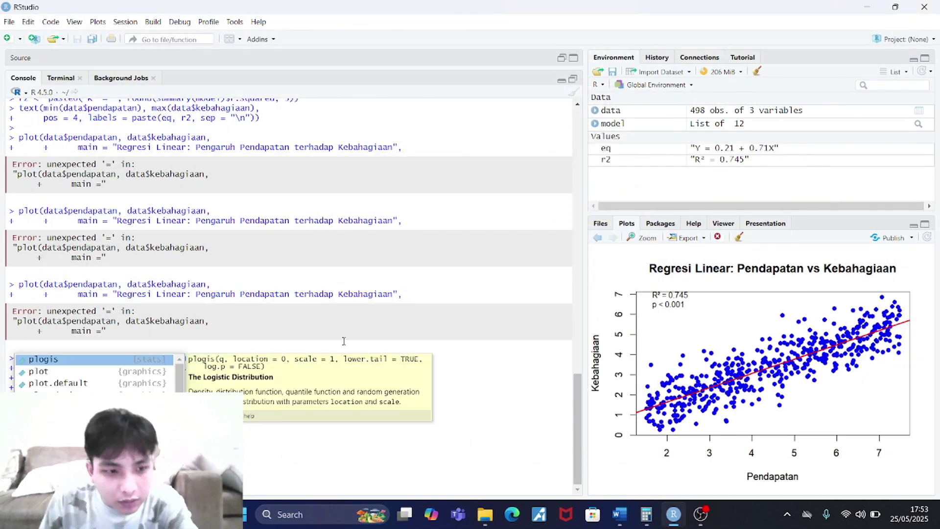
# Step: Try to rerun the "Pendapatan vs Kebahagiaan" plot() command copied from the console history
pyautogui.moveTo(157, 387); pyautogui.dragTo(19, 357)
pyautogui.hotkey('ctrl', 'c')
pyautogui.hotkey('ctrl', 'v')
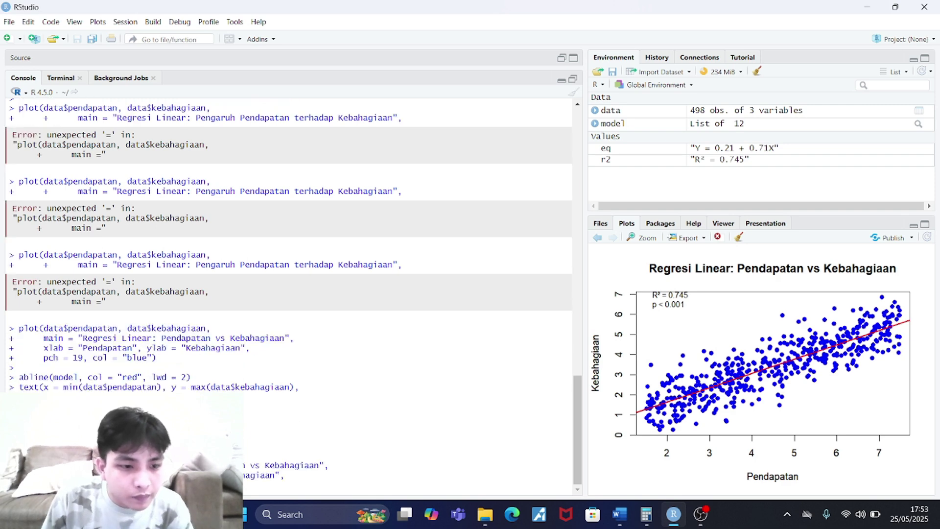
pyautogui.press('Return')
# Step: Copy the alternative plot() code titled "Regresi Linear: Pengaruh Pendapatan terhadap Kebahagiaan" from Word and run it in the RStudio console
pyautogui.hotkey('alt', 'Tab')
pyautogui.hotkey('alt', 'Tab')
pyautogui.hotkey('alt', 'Tab')
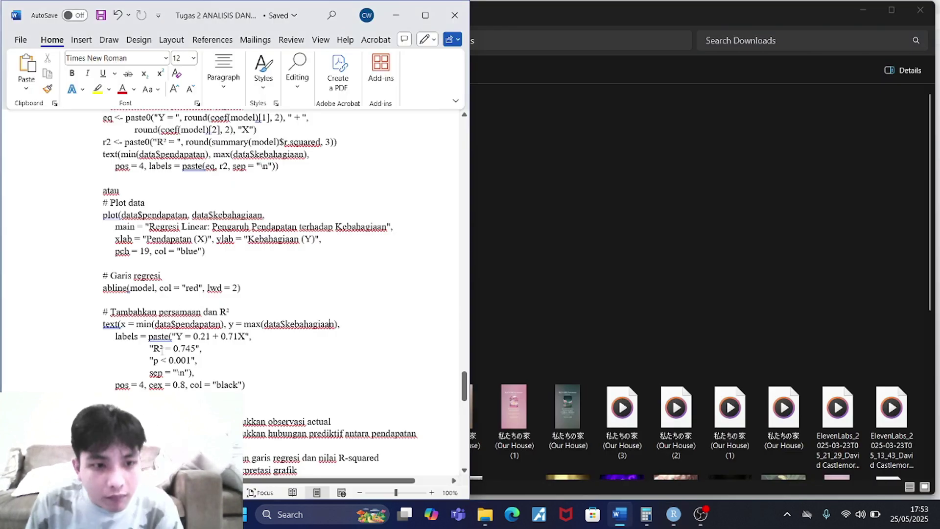
pyautogui.scroll(1, 261, 292)
pyautogui.moveTo(209, 282); pyautogui.dragTo(103, 244)
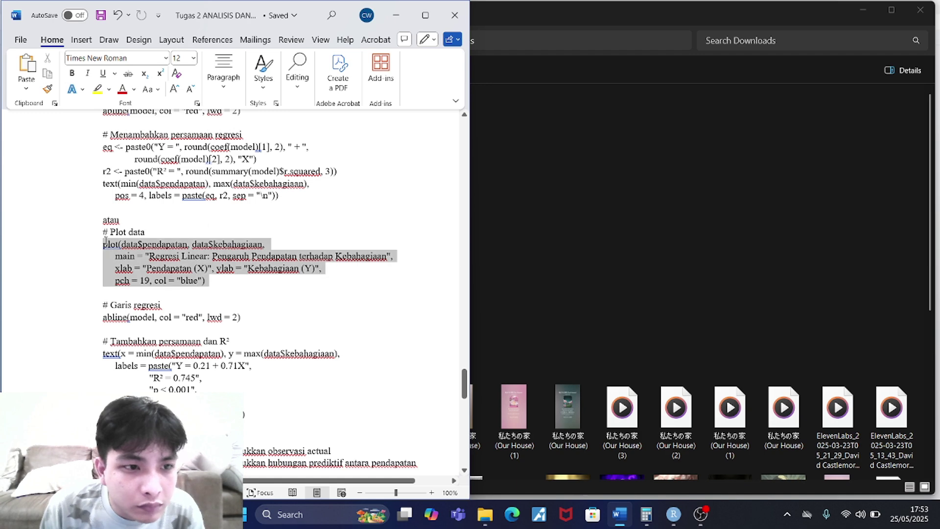
pyautogui.scroll(3, 146, 245)
pyautogui.hotkey('ctrl', 'c')
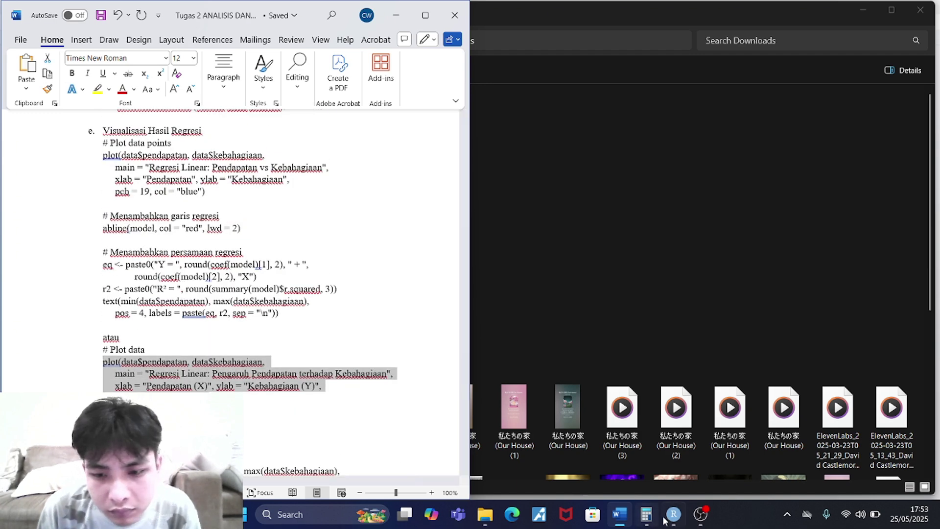
pyautogui.click(674, 514)
pyautogui.hotkey('ctrl', 'v')
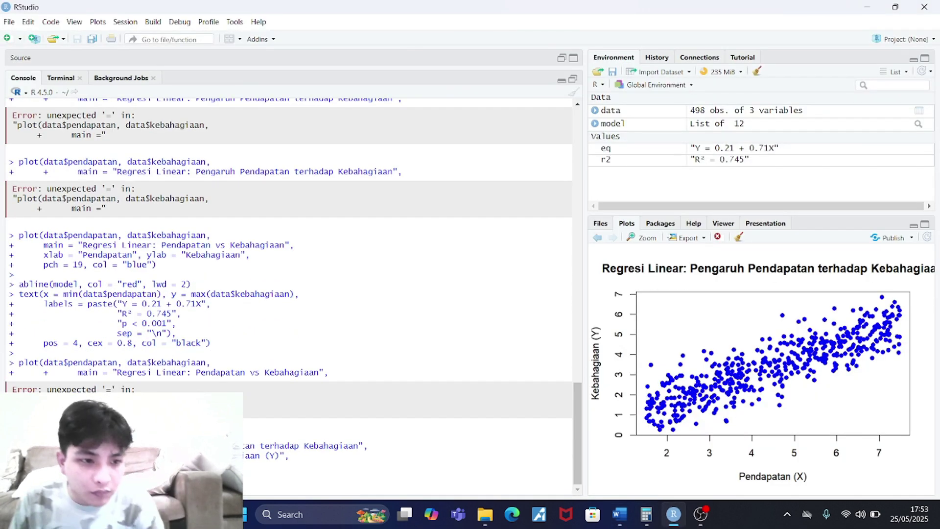
# Step: Rerun abline(model, col = "red", lwd = 2) from the console history to add the red regression line to the new plot
pyautogui.moveTo(191, 284); pyautogui.dragTo(19, 284)
pyautogui.hotkey('ctrl', 'c')
pyautogui.click(123, 475)
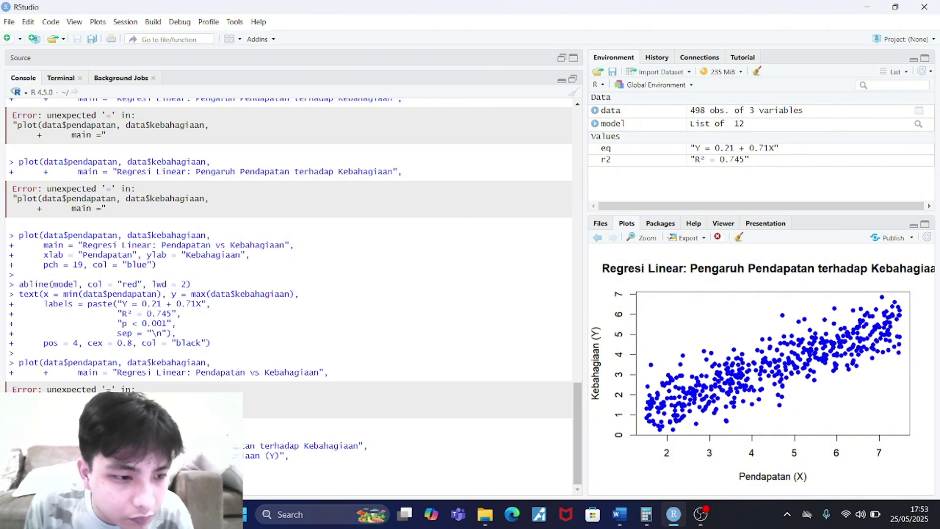
pyautogui.hotkey('ctrl', 'v')
pyautogui.press('Return')
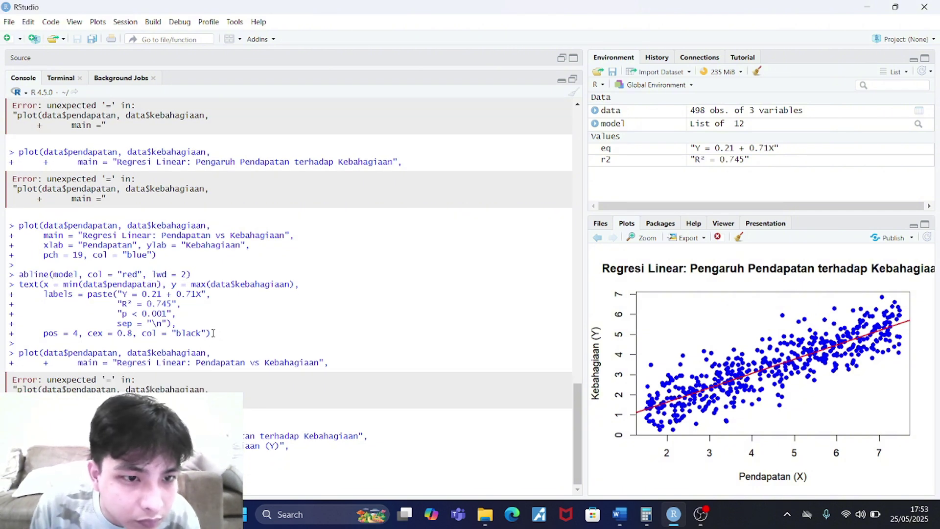
# Step: Try to reuse the text() annotation command from the console history, and undo the paste at the prompt
pyautogui.moveTo(210, 334); pyautogui.dragTo(34, 275)
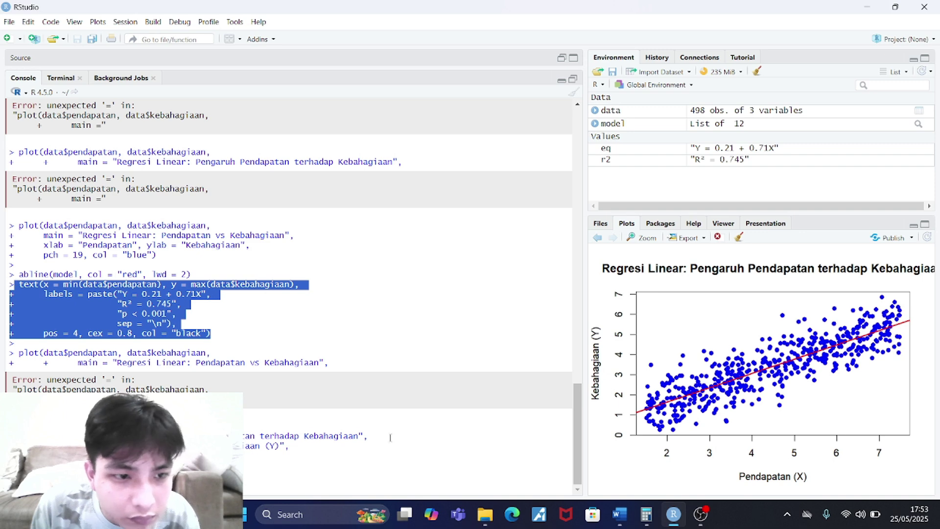
pyautogui.hotkey('alt', 'Tab')
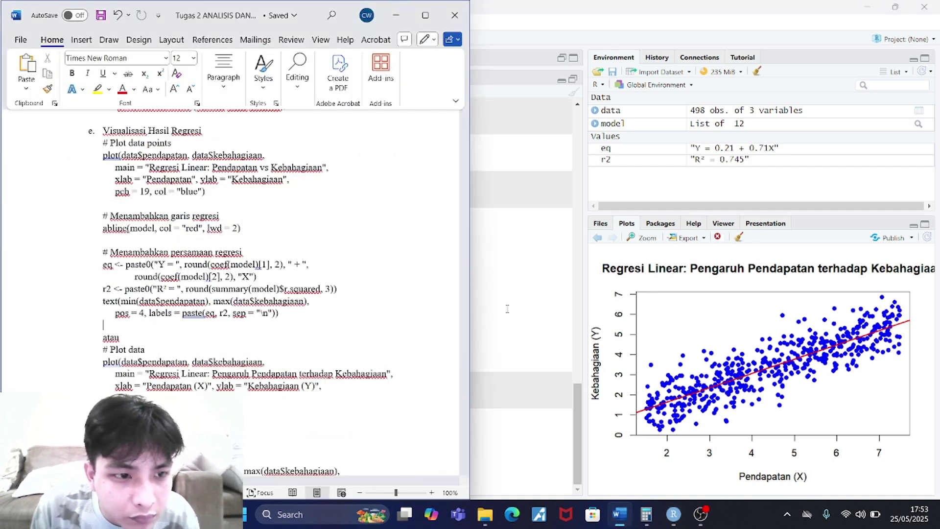
pyautogui.hotkey('alt', 'Tab')
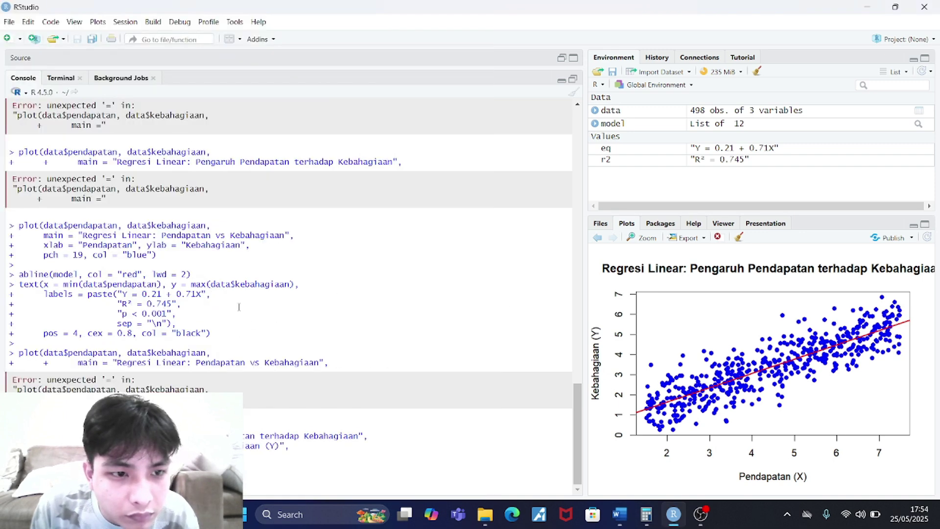
pyautogui.moveTo(211, 331); pyautogui.dragTo(18, 288)
pyautogui.hotkey('ctrl', 'c')
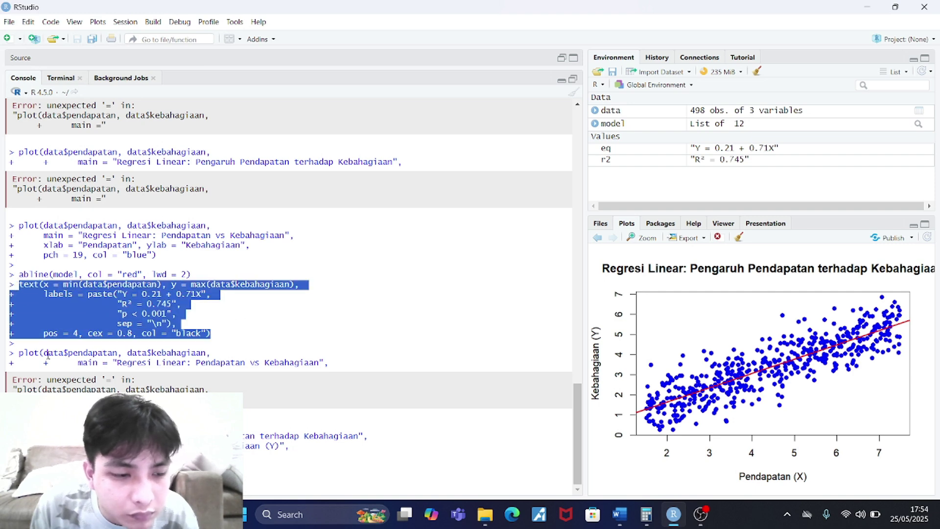
pyautogui.click(54, 477)
pyautogui.hotkey('ctrl', 'v')
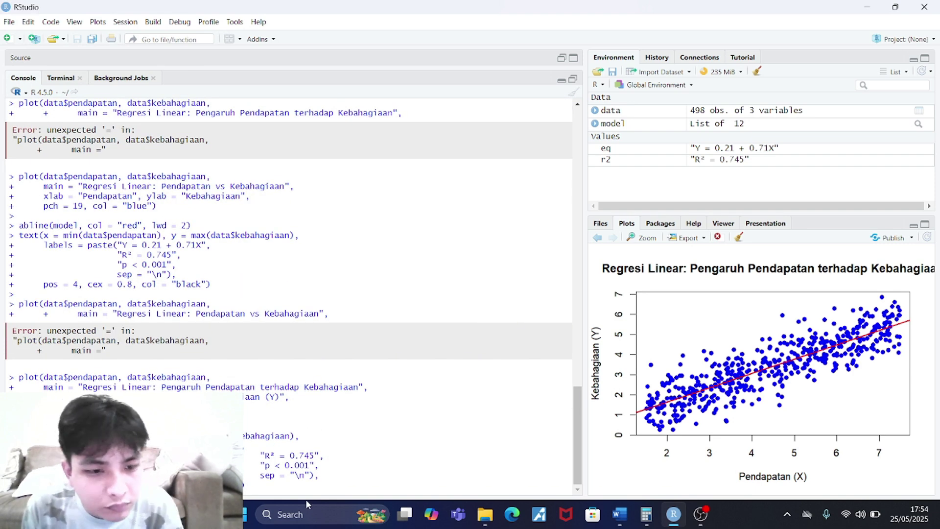
pyautogui.hotkey('ctrl', 'z')
pyautogui.hotkey('ctrl', 'z')
# Step: Copy the text() annotation code under Tambahkan persamaan dan R² from Word into the RStudio console
pyautogui.click(619, 514)
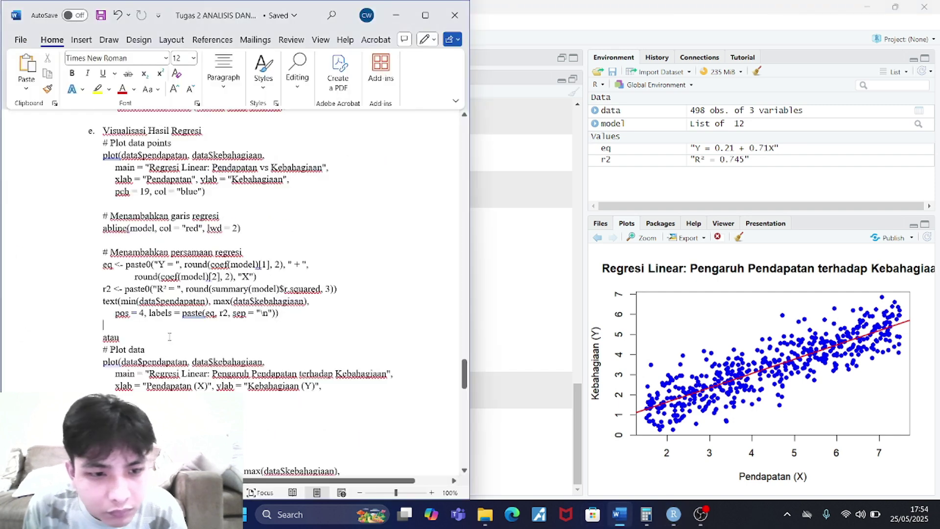
pyautogui.scroll(-8, 245, 293)
pyautogui.moveTo(249, 356); pyautogui.dragTo(78, 294)
pyautogui.hotkey('ctrl', 'c')
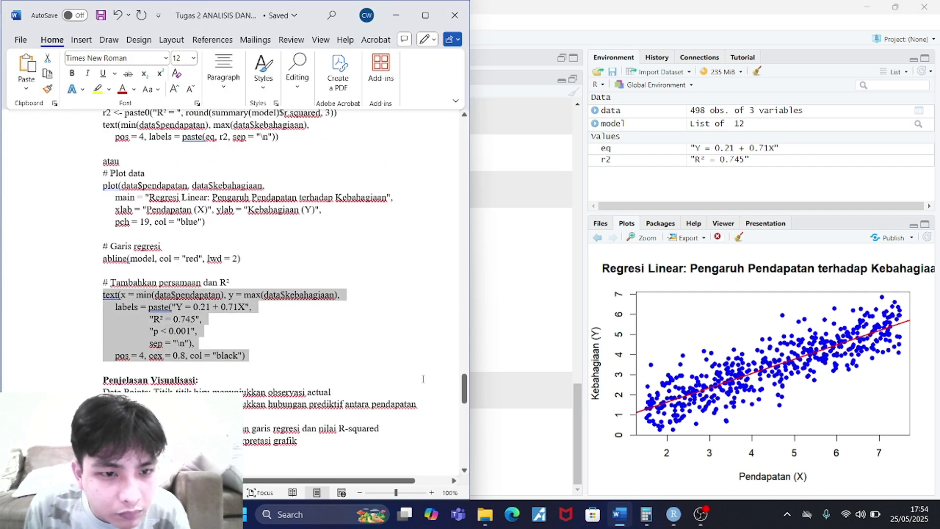
pyautogui.hotkey('alt', 'Tab')
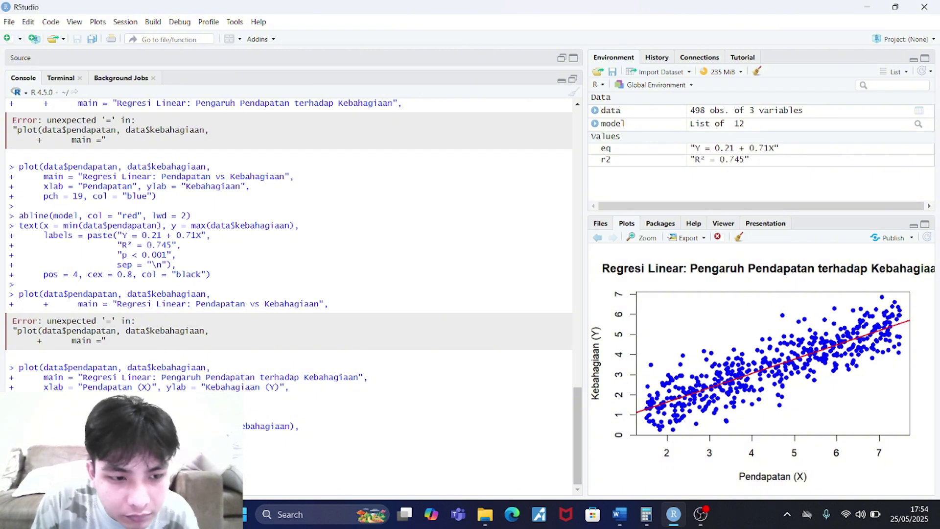
# Step: Edit the text() labels to put the equation and "R² = 0.745" on one line above "p < 0.001", using \n, and run the command
pyautogui.press('BackSpace')
pyautogui.press('BackSpace')
pyautogui.press('BackSpace')
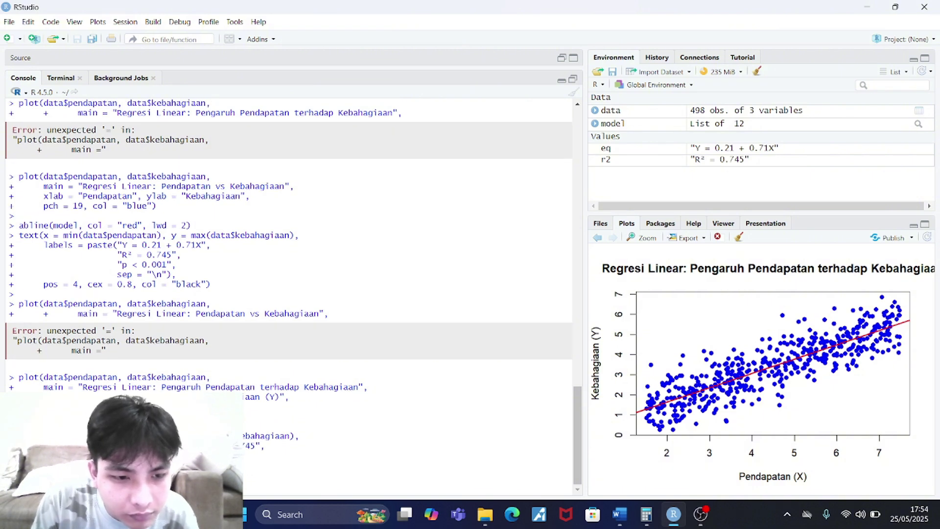
pyautogui.press('BackSpace')
pyautogui.write('\\n')
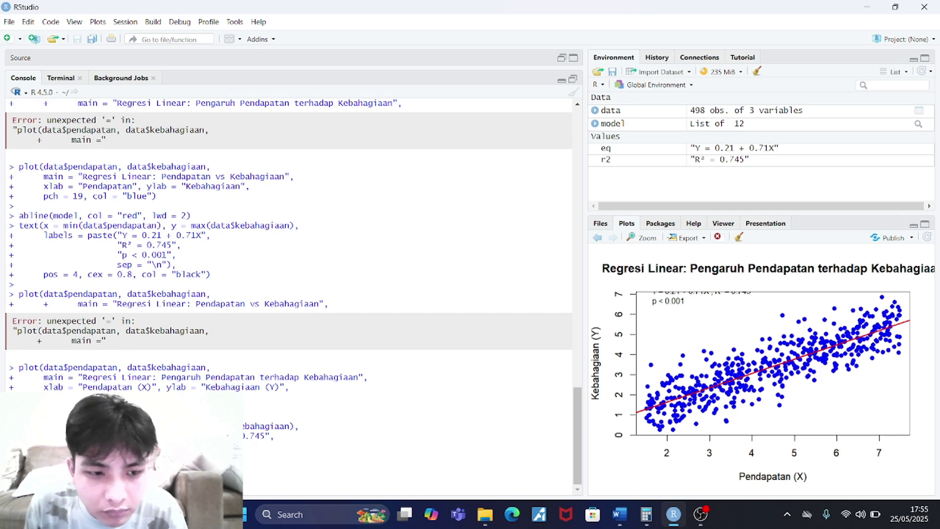
# Step: Preview the plot in the image export dialog, cancel it, and inspect the equation annotation in the enlarged Plot Zoom window
pyautogui.click(688, 237)
pyautogui.click(710, 254)
pyautogui.moveTo(446, 275); pyautogui.dragTo(343, 205)
pyautogui.click(635, 430)
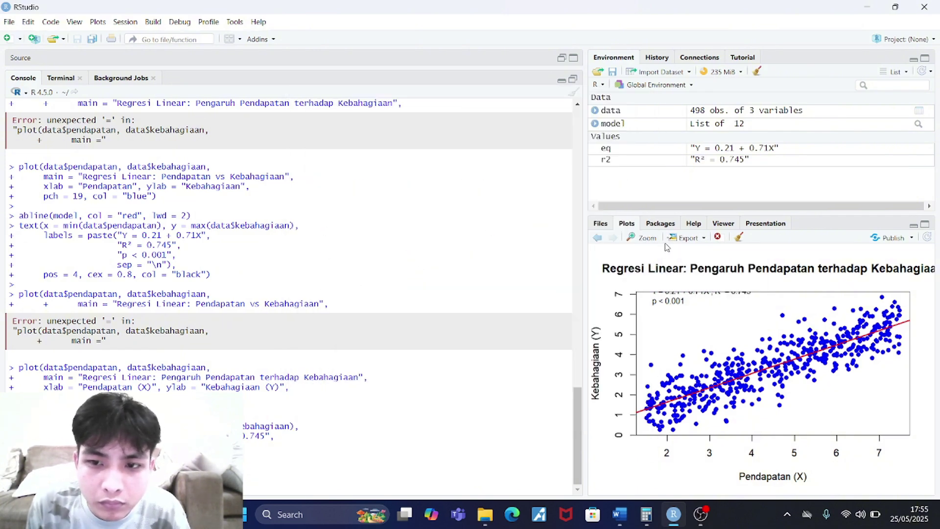
pyautogui.click(646, 239)
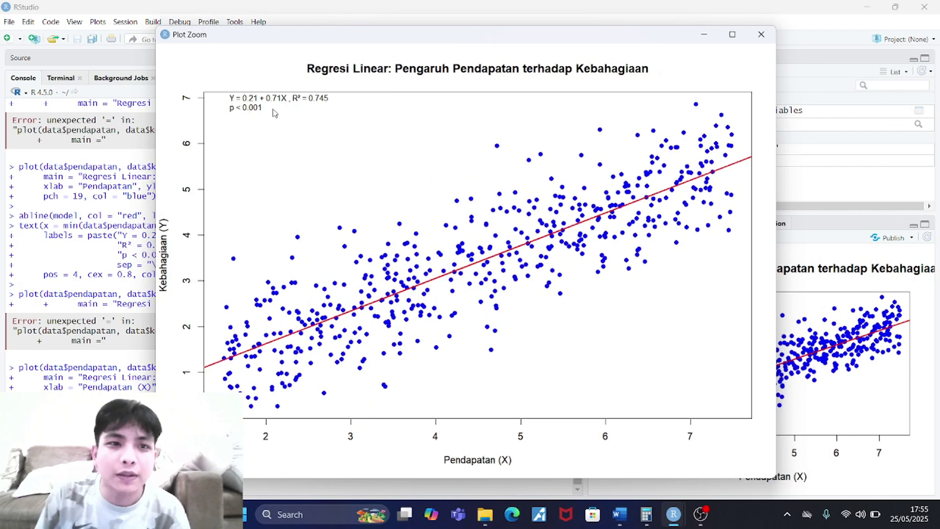
pyautogui.moveTo(224, 100); pyautogui.dragTo(252, 115)
# Step: Arrange Word and the Plot Zoom window side by side, and compare the Penjelasan Visualisasi notes on data points and regression line with the plot
pyautogui.click(619, 514)
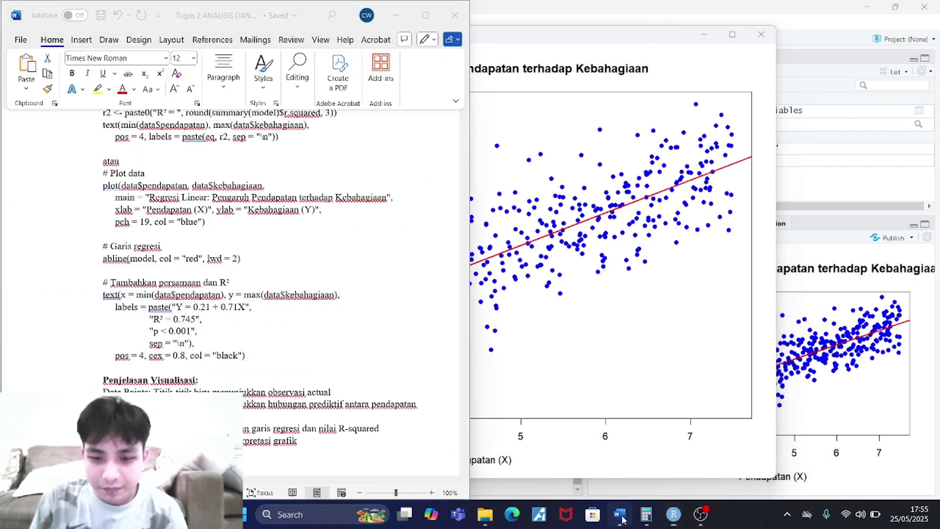
pyautogui.click(269, 414)
pyautogui.scroll(-1, 261, 412)
pyautogui.click(492, 188)
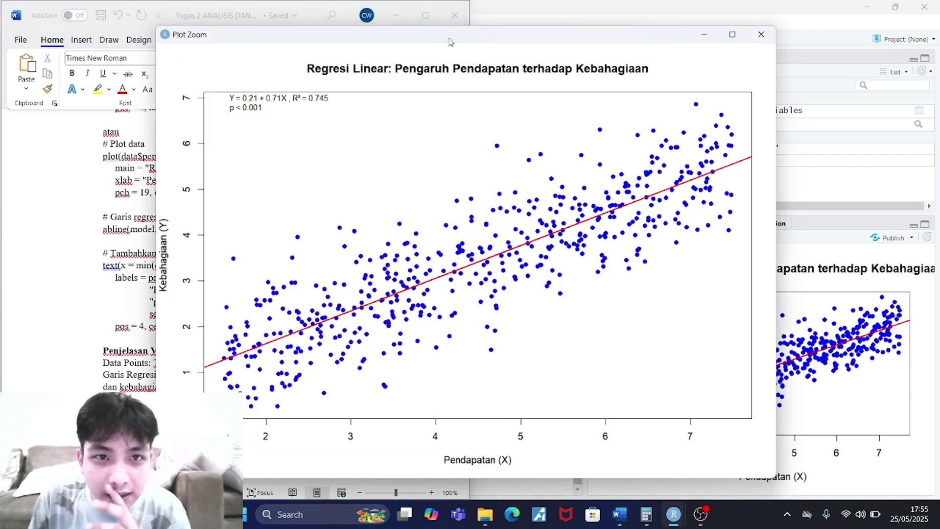
pyautogui.moveTo(450, 42); pyautogui.dragTo(580, 81)
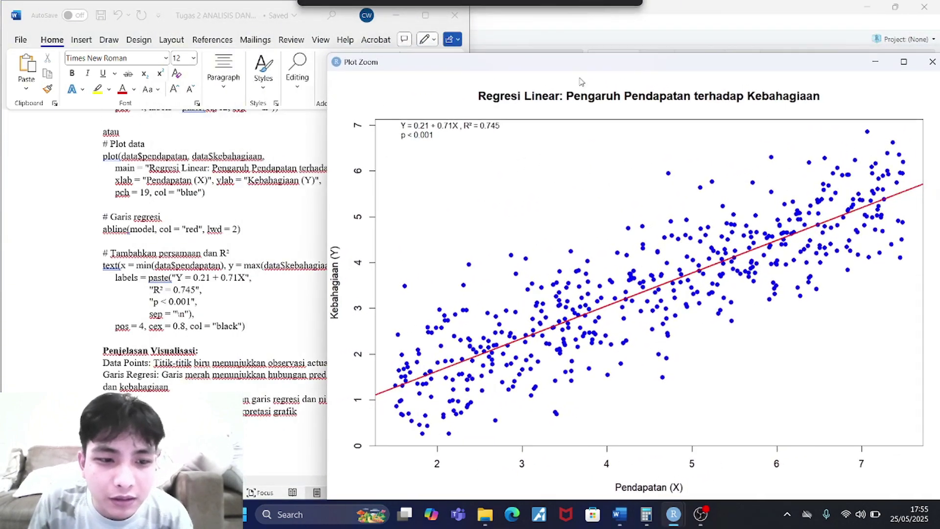
pyautogui.click(342, 10)
pyautogui.moveTo(314, 11); pyautogui.dragTo(233, 14)
pyautogui.click(463, 178)
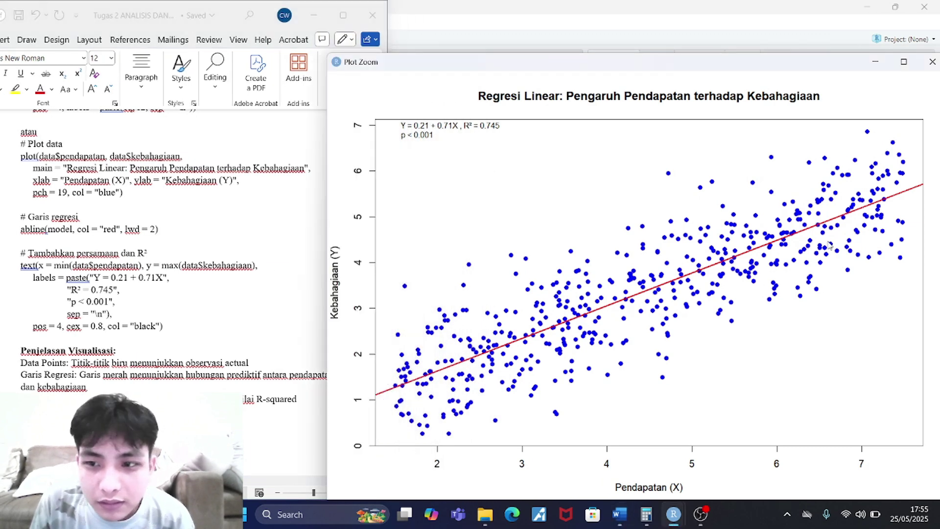
pyautogui.click(256, 360)
pyautogui.click(548, 305)
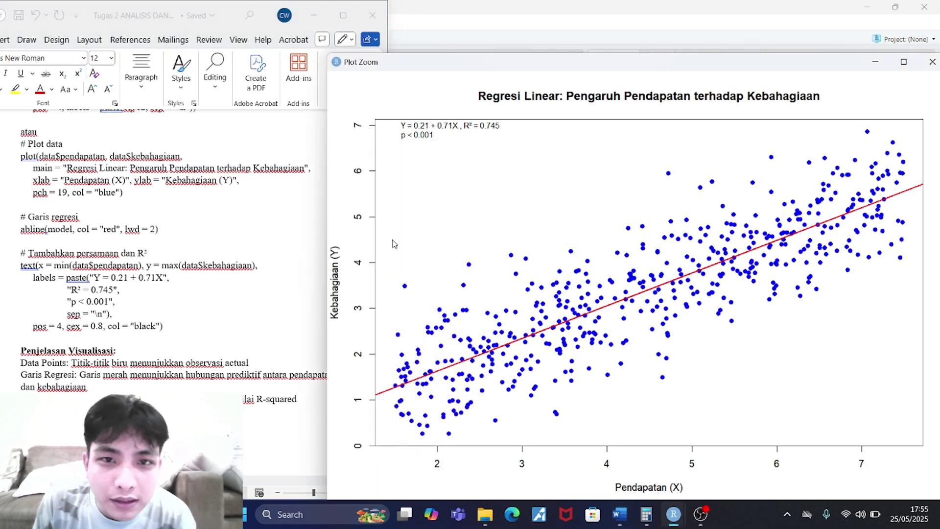
pyautogui.click(142, 379)
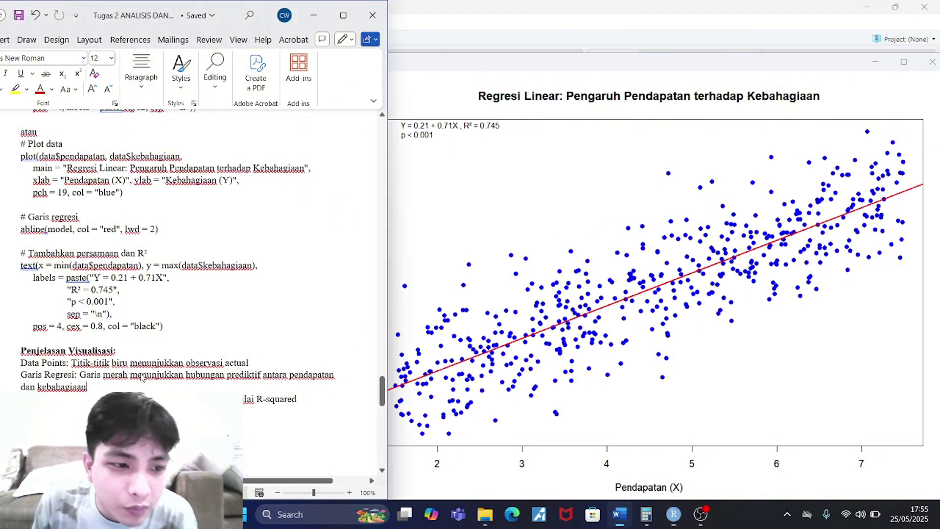
# Step: Compare the Penjelasan Visualisasi notes and the plot code in Word with the plot's equation, R², title and axis labels
pyautogui.click(409, 375)
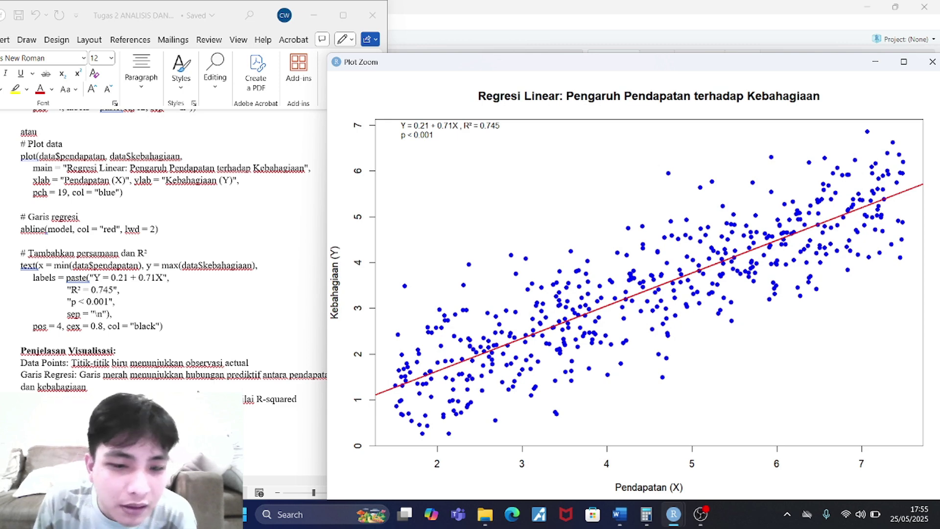
pyautogui.click(198, 391)
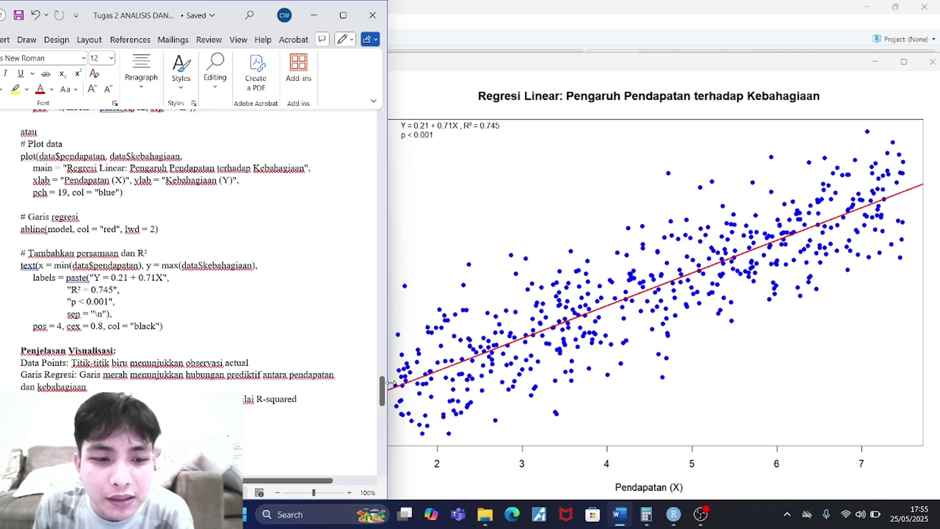
pyautogui.click(596, 385)
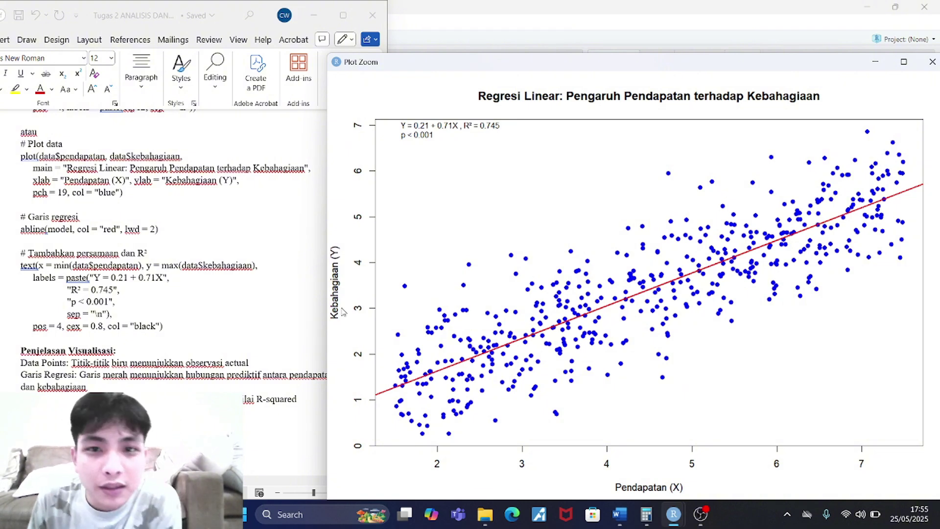
pyautogui.click(220, 388)
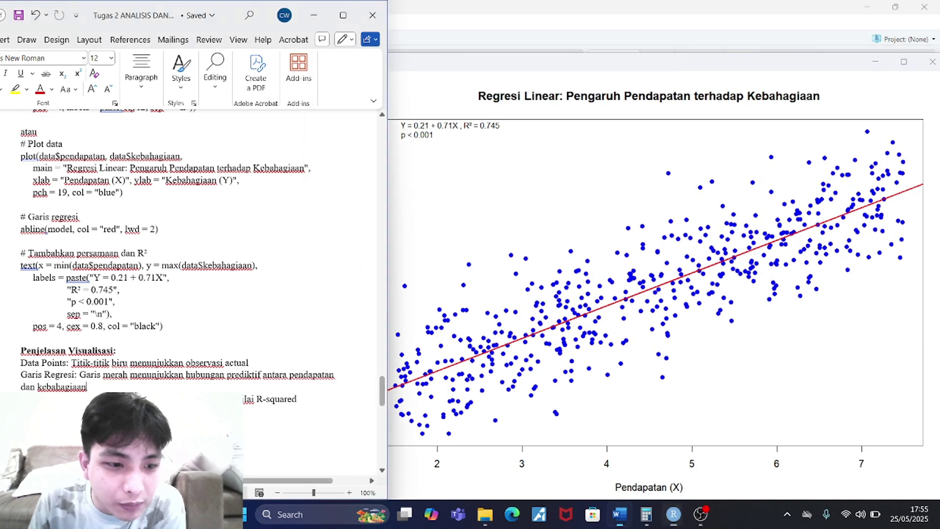
pyautogui.scroll(-2, 290, 423)
pyautogui.scroll(2, 281, 355)
pyautogui.scroll(1, 282, 355)
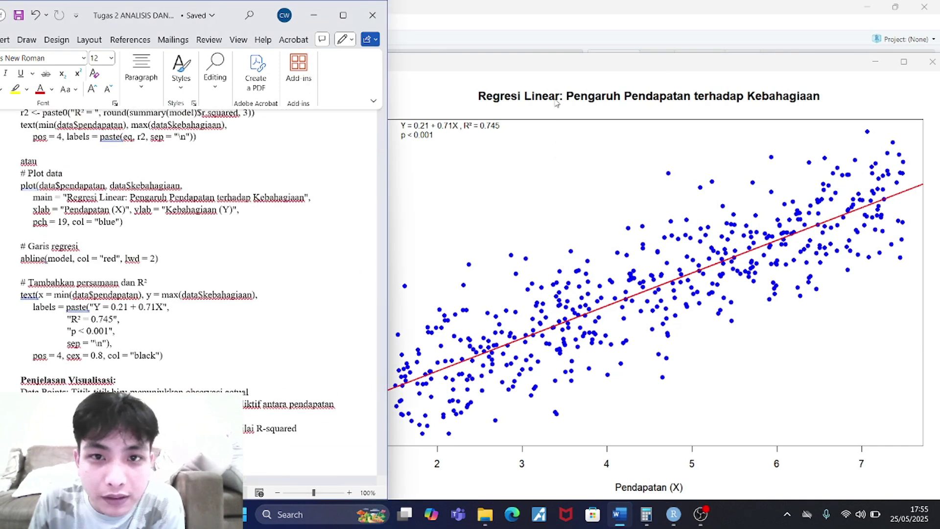
pyautogui.click(464, 120)
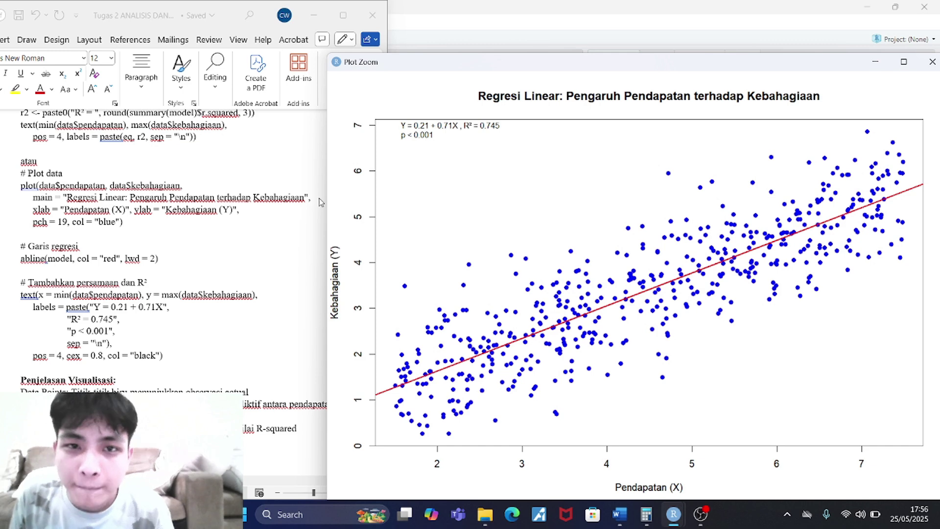
pyautogui.click(303, 195)
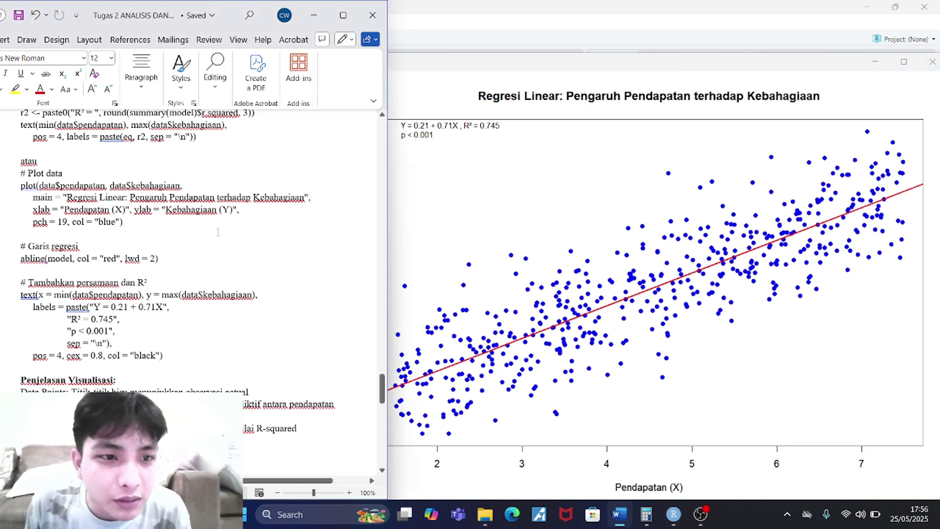
pyautogui.click(622, 519)
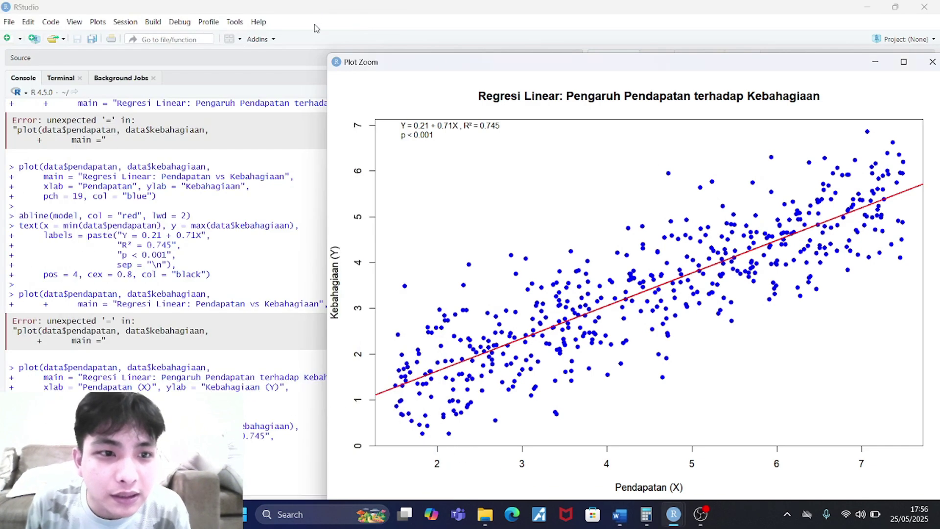
pyautogui.click(621, 519)
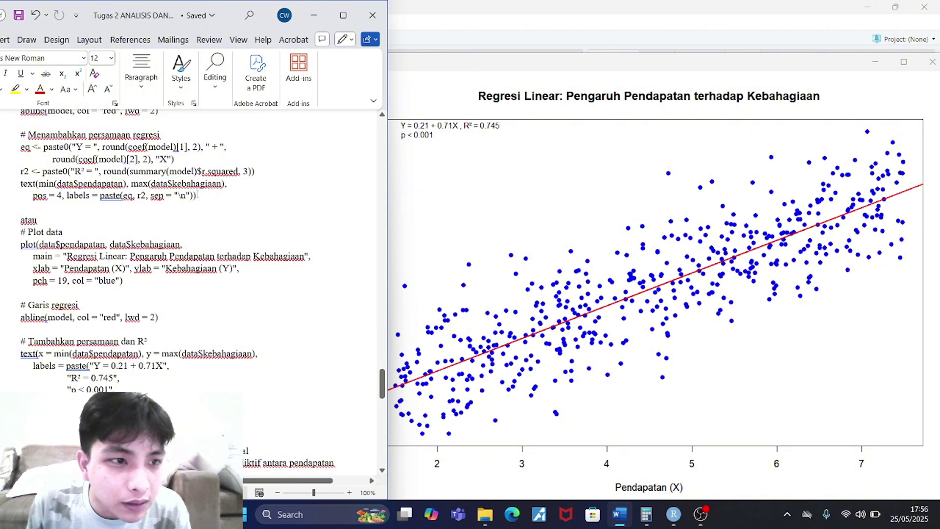
# Step: Close the Word document, reposition the Plot Zoom window, and capture a screenshot of the whole regression plot window
pyautogui.click(372, 16)
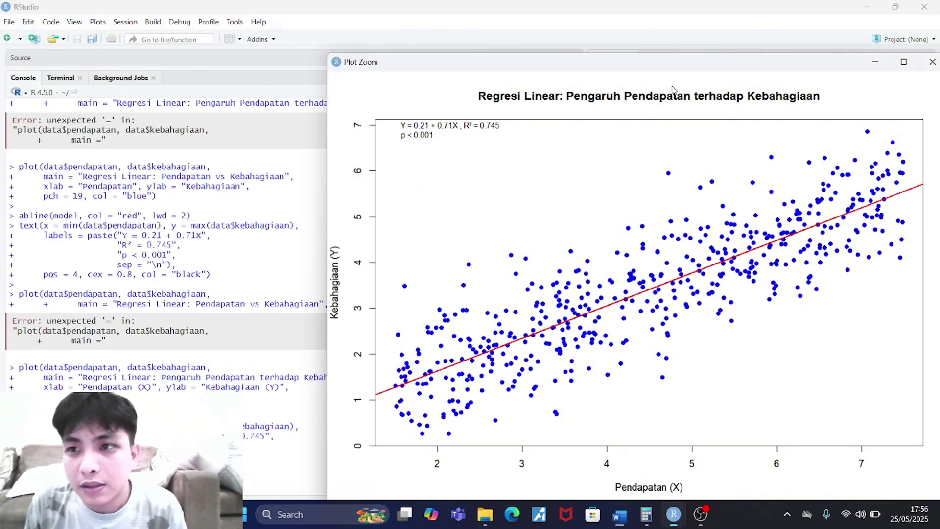
pyautogui.moveTo(540, 61); pyautogui.dragTo(350, 49)
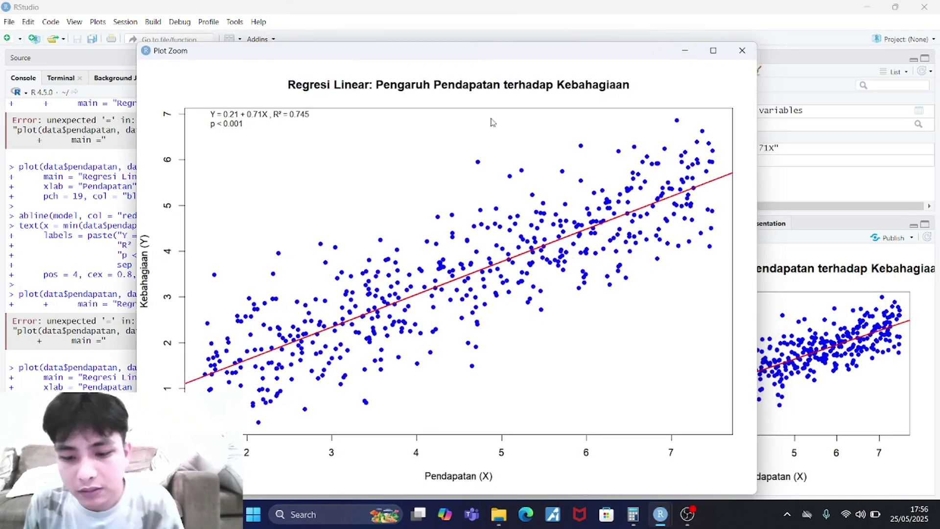
pyautogui.press('super+shift+s')
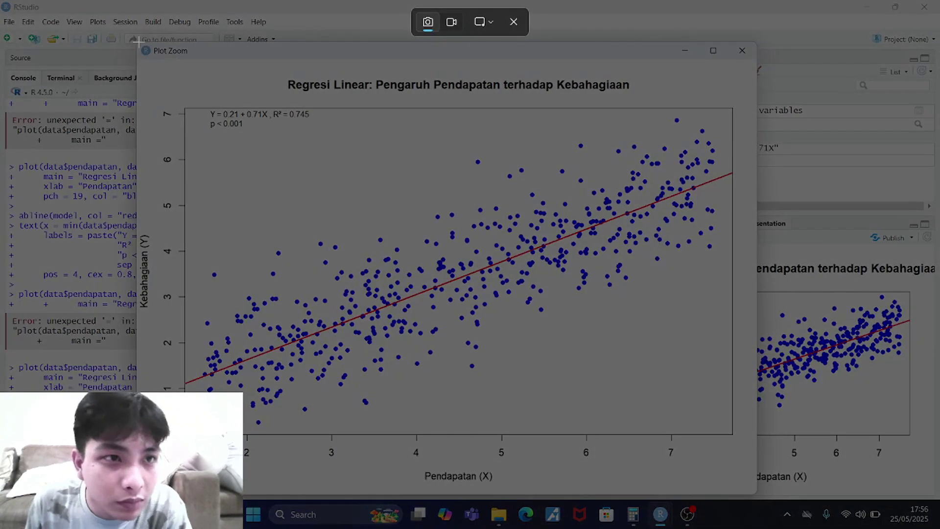
pyautogui.moveTo(134, 40); pyautogui.dragTo(757, 495)
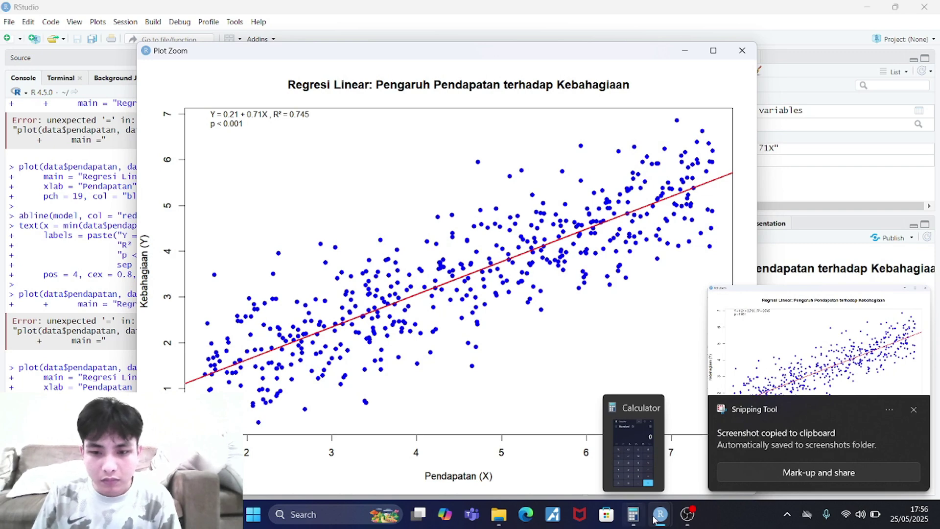
# Step: Reopen the Tugas 2 ANALISIS DAN VISUALISASI DATA document in Word and place the captured plot above the paragraph beginning "Dari analisis ini"
pyautogui.click(500, 522)
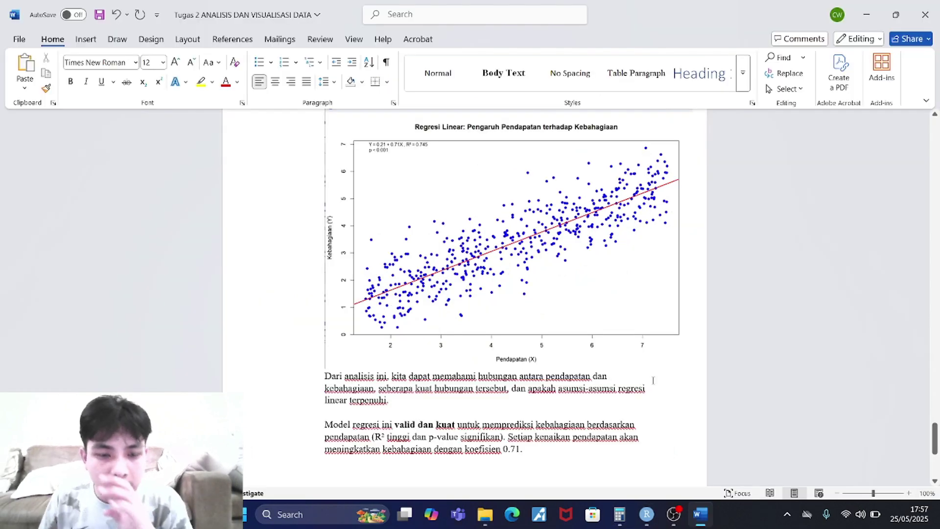
pyautogui.scroll(1, 523, 343)
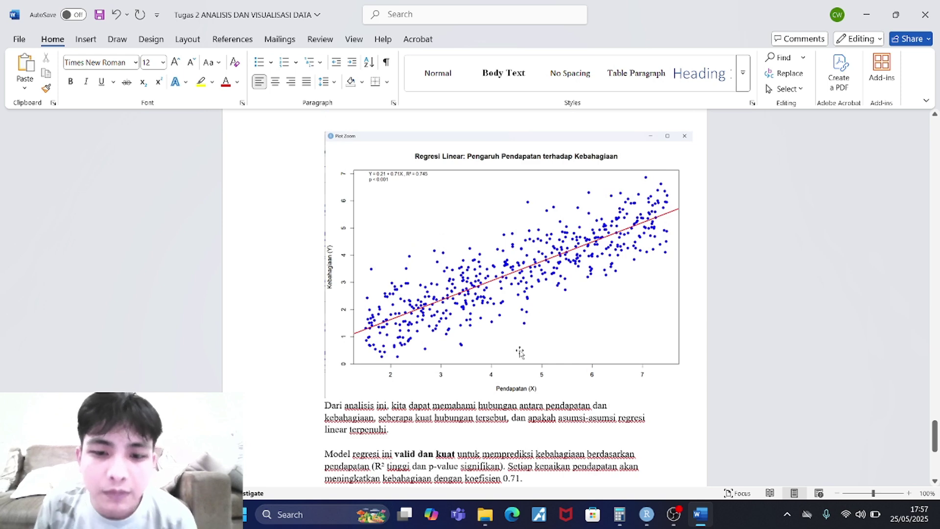
pyautogui.scroll(-1, 520, 353)
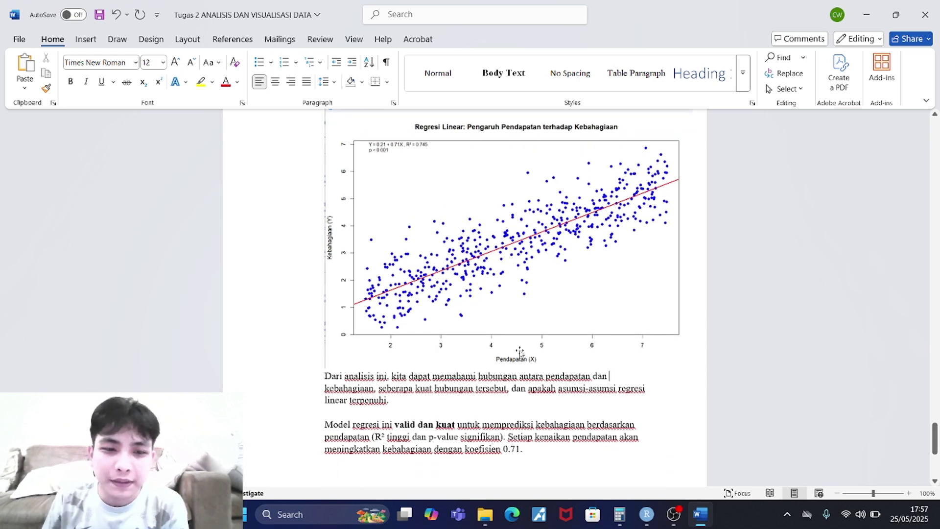